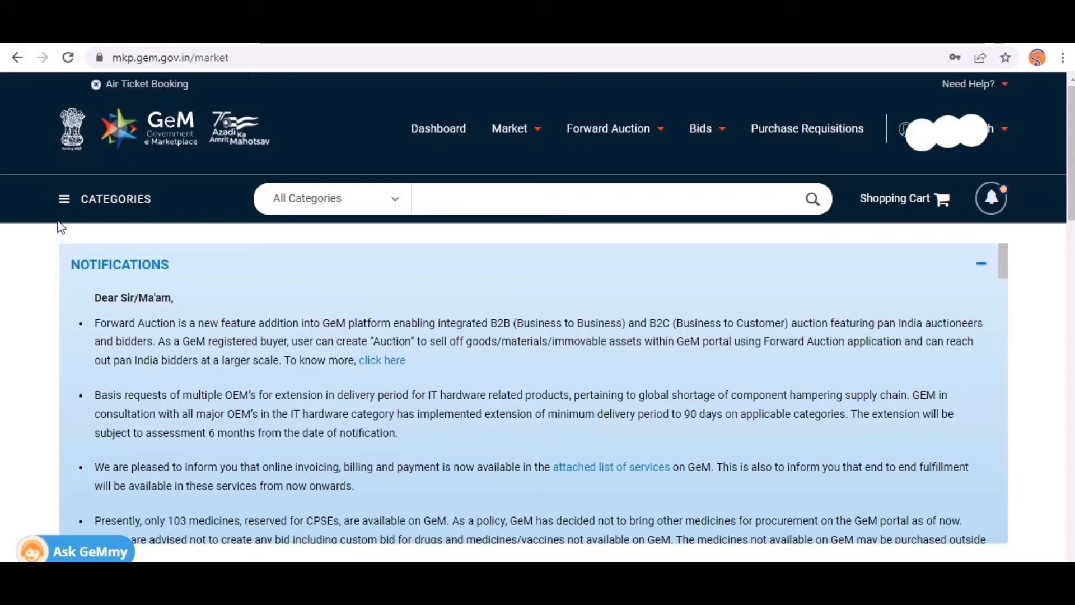
# Find Housekeeping Services among the service categories and open Cleaning, Sanitation And Disinfection Service - Outcome Based
pyautogui.click(68, 208)
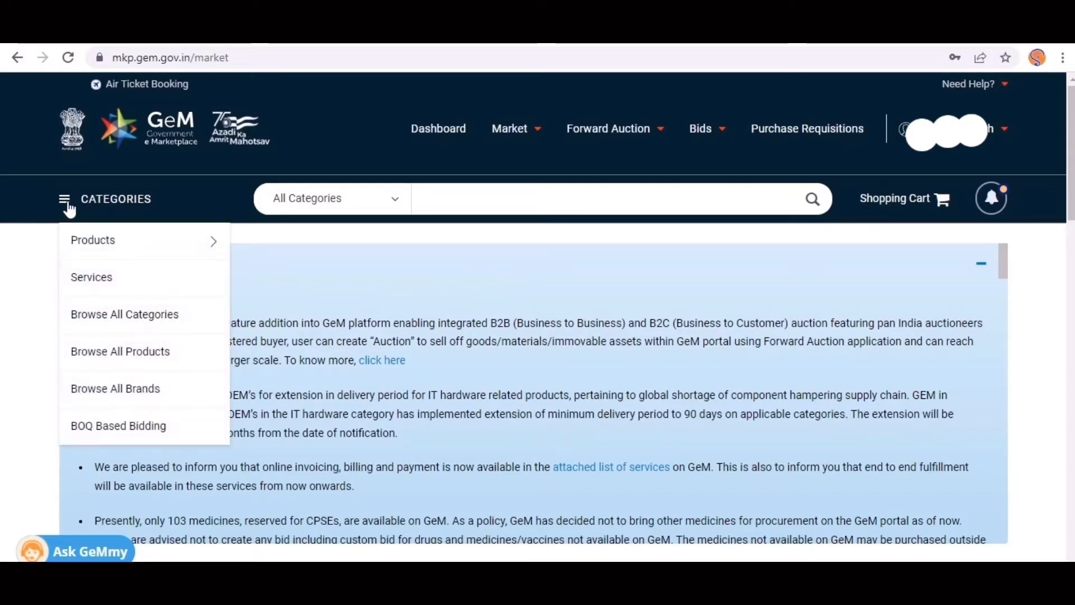
pyautogui.click(91, 280)
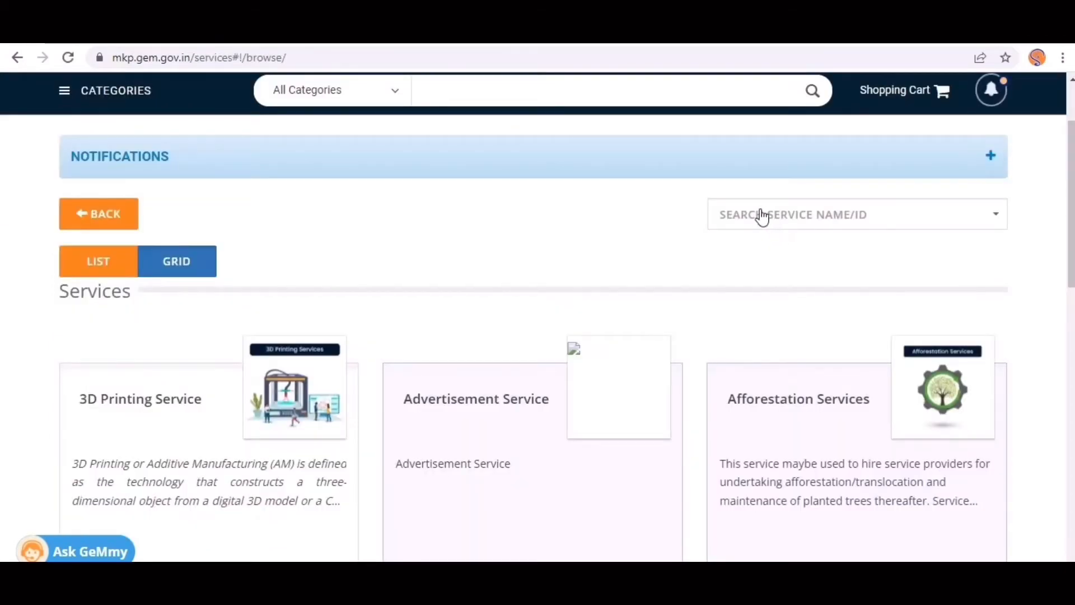
pyautogui.click(762, 217)
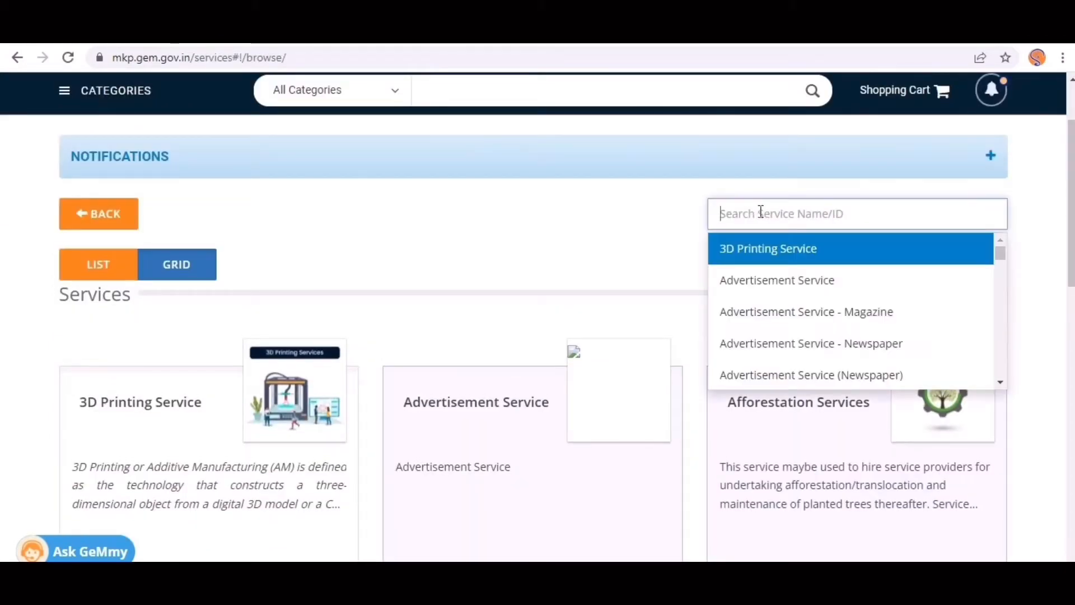
pyautogui.write('house')
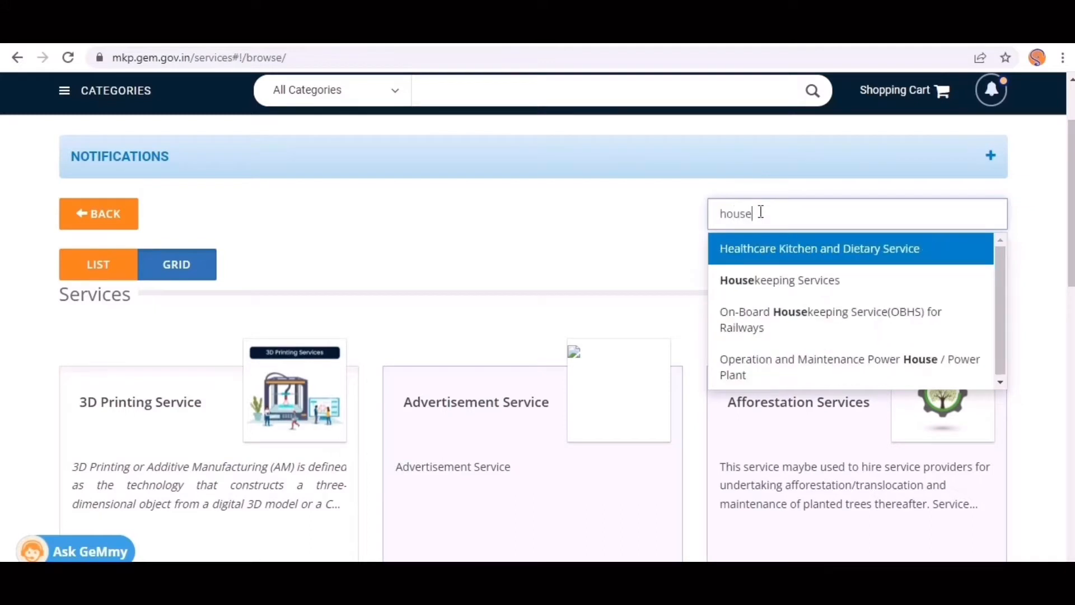
pyautogui.click(762, 283)
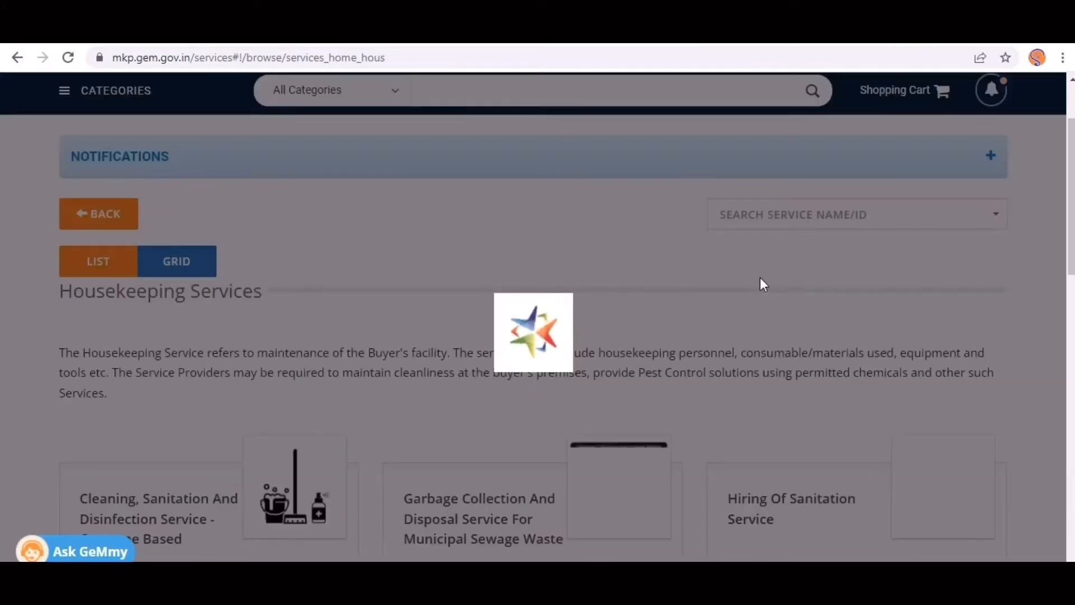
pyautogui.scroll(-5, 1048, 196)
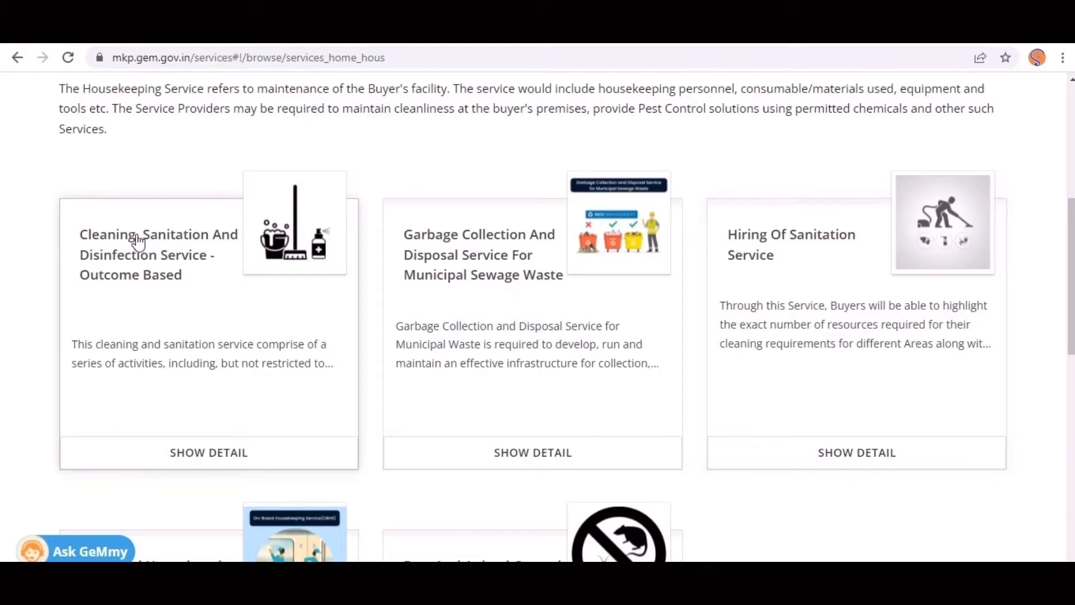
pyautogui.click(182, 255)
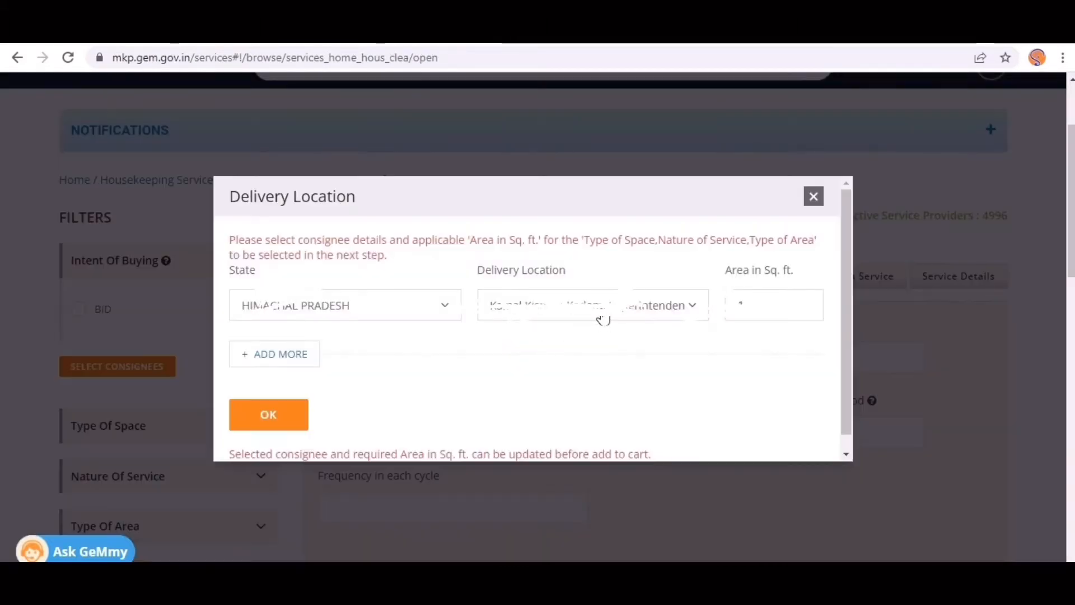
# Select the Assistant Commissioner consignee in Solan, Himachal Pradesh as delivery location, enter the area in sq. ft., and confirm
pyautogui.click(600, 317)
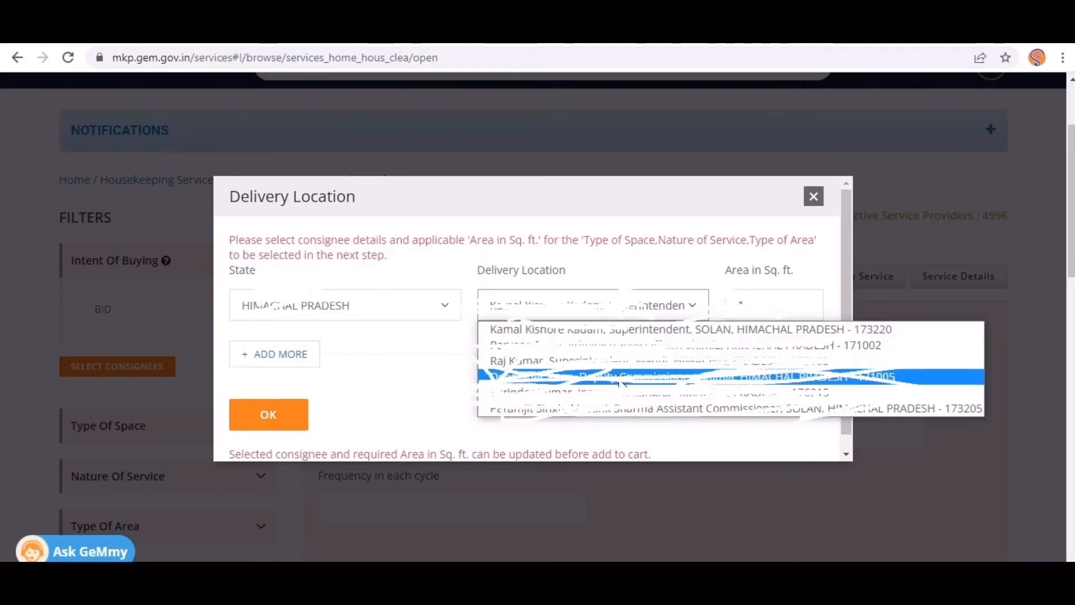
pyautogui.click(618, 417)
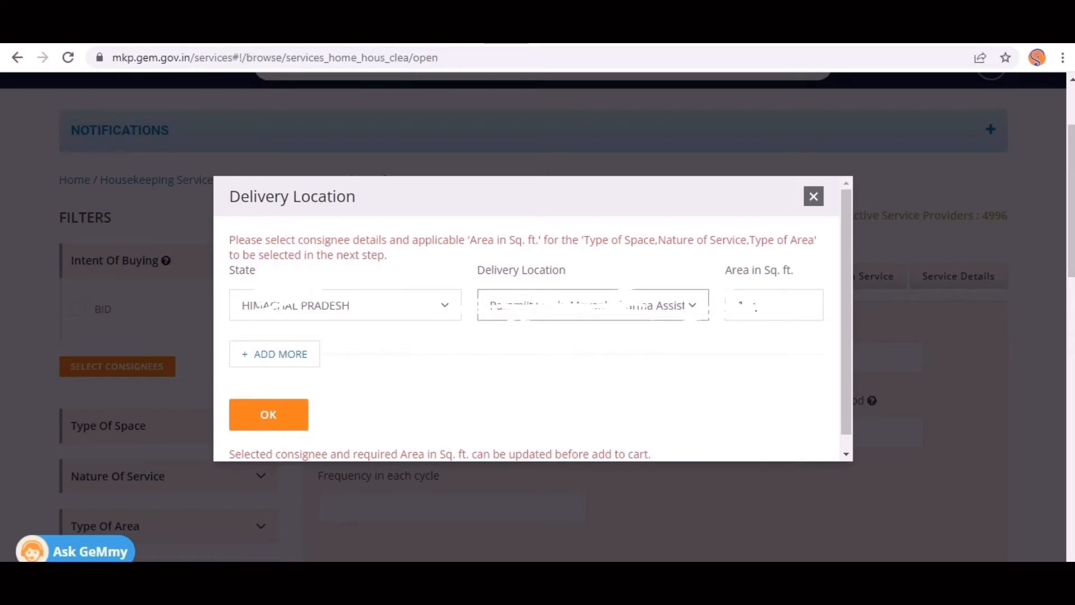
pyautogui.moveTo(755, 307); pyautogui.dragTo(707, 315)
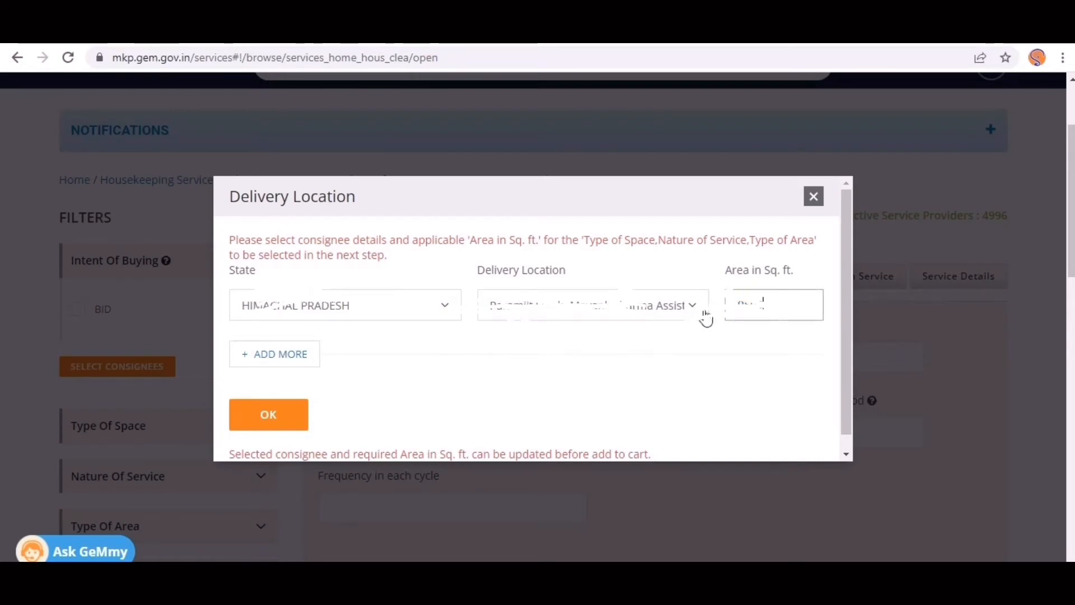
pyautogui.click(268, 414)
# Set the contract start date to 2022-04-01
pyautogui.click(435, 355)
pyautogui.scroll(-3, 434, 358)
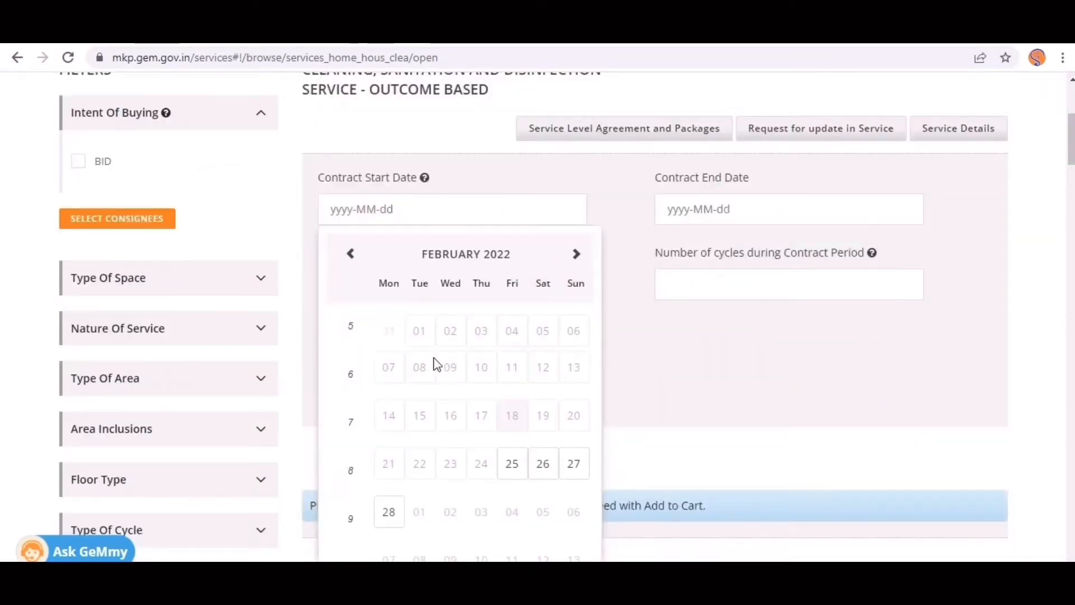
pyautogui.click(577, 259)
pyautogui.click(577, 259)
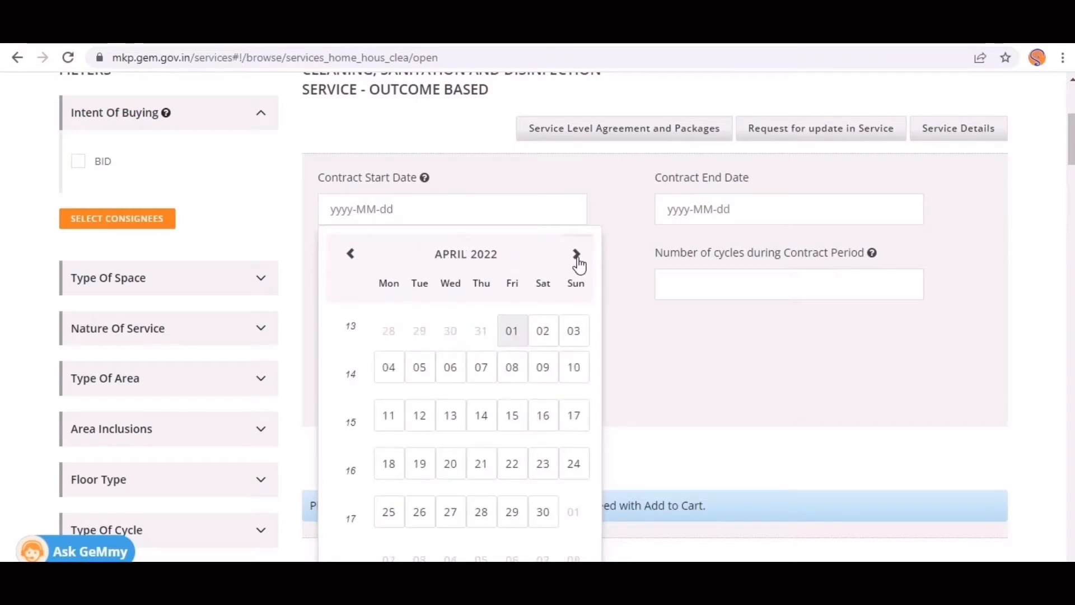
pyautogui.click(515, 339)
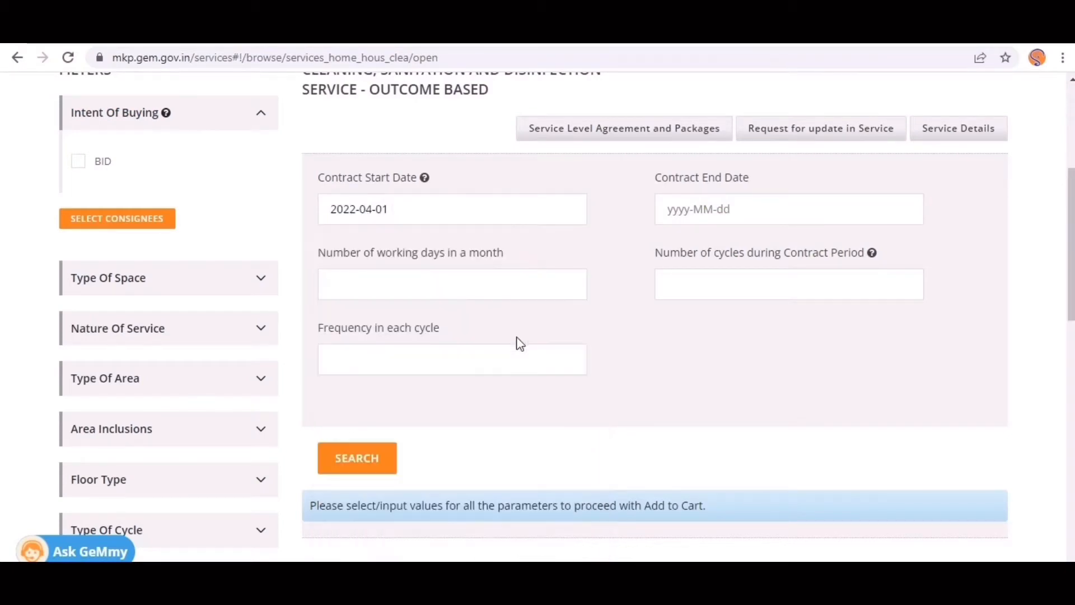
# Set the contract end date to 2023-03-31
pyautogui.click(763, 214)
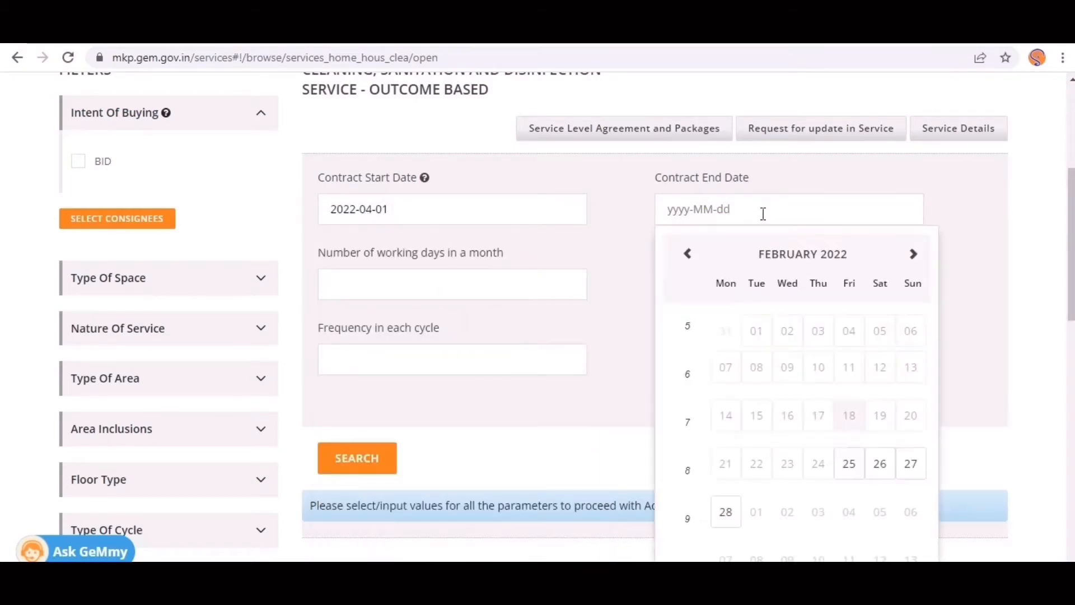
pyautogui.click(785, 261)
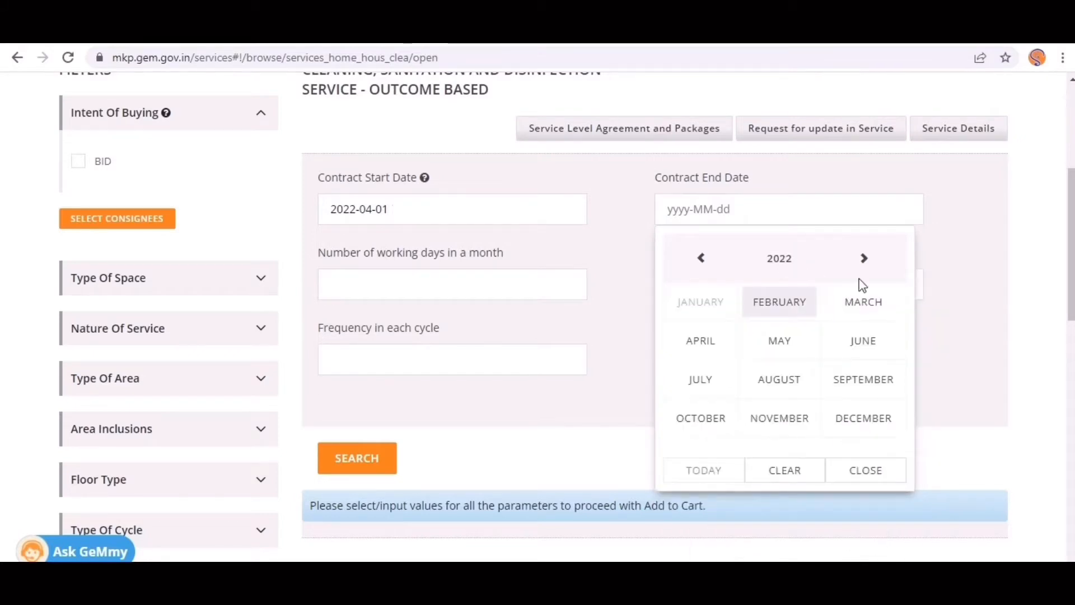
pyautogui.click(864, 263)
pyautogui.click(869, 300)
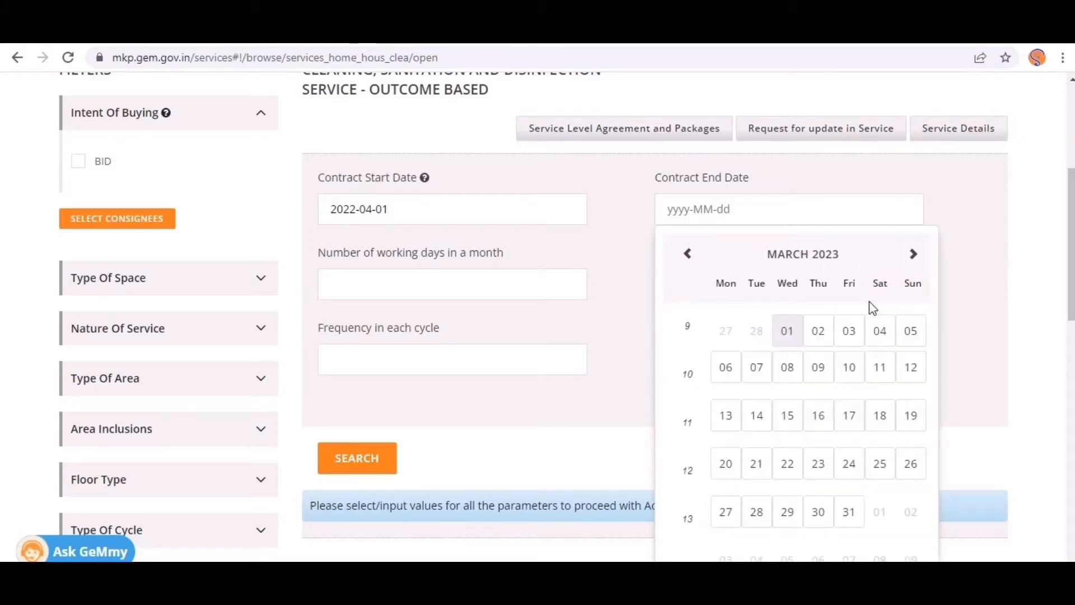
pyautogui.click(853, 512)
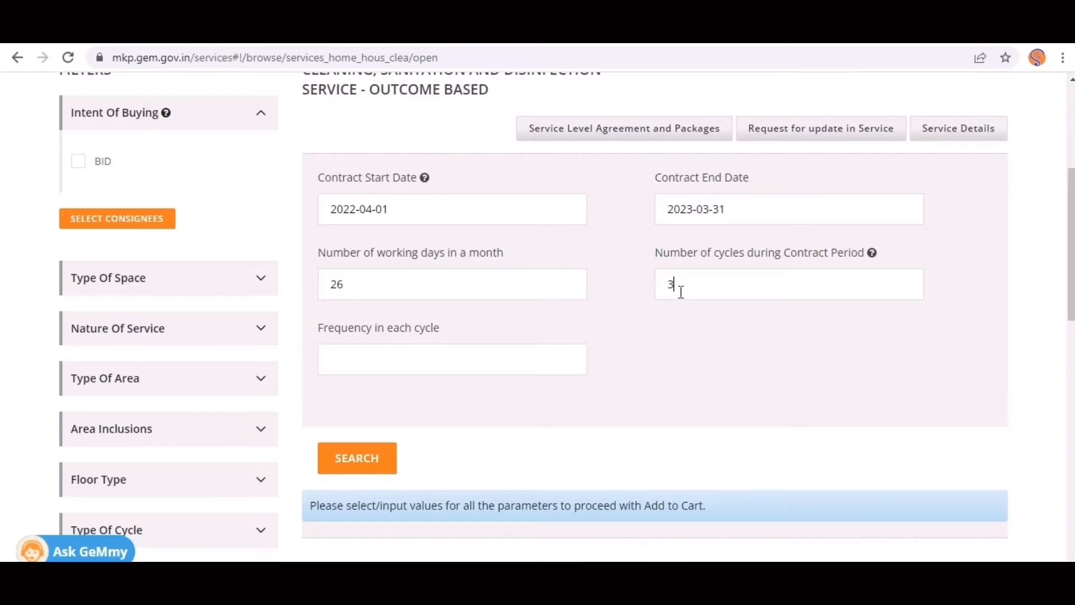
# Enter 26 working days in a month, 312 cycles during the contract period, and a frequency of 2 in each cycle
pyautogui.click(432, 352)
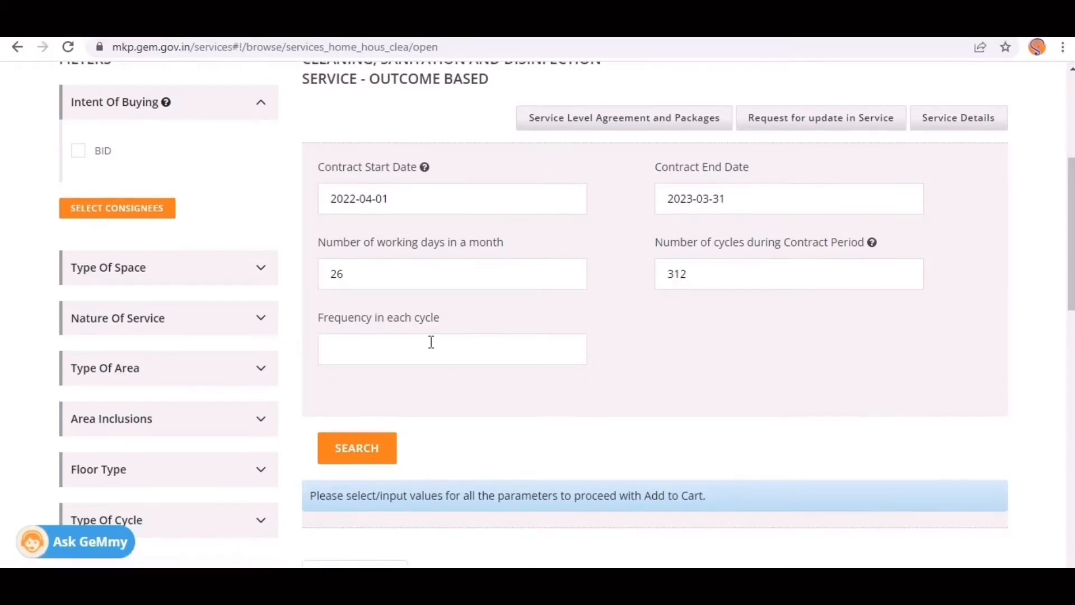
pyautogui.write('2')
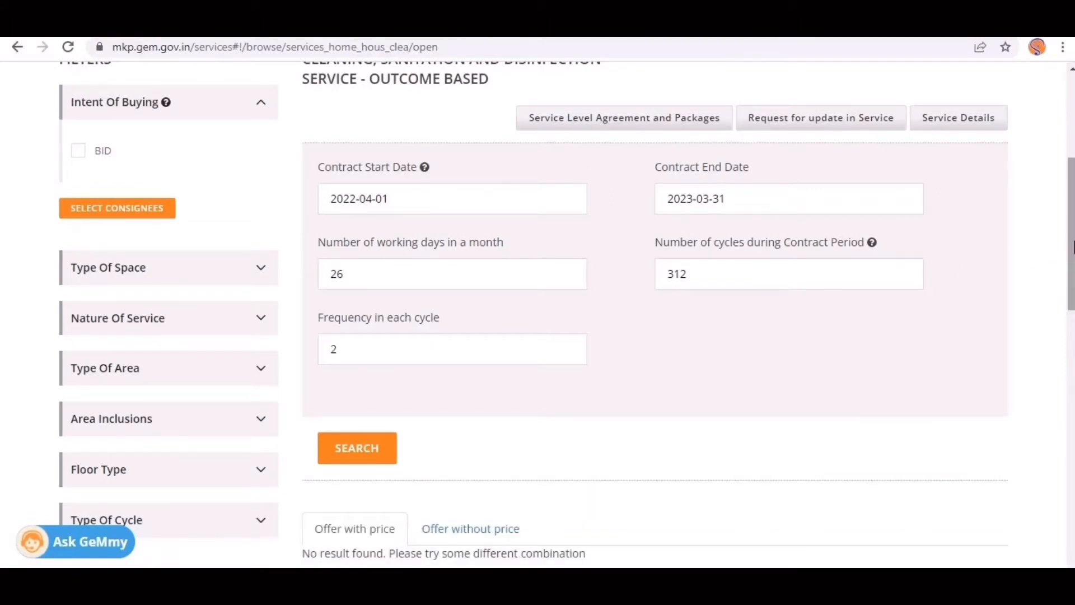
# Filter for the Office/Commercial/Institutions/Residential type of space and the General Cleaning (Sweeping, Mopping, dusting) nature of service
pyautogui.moveTo(1074, 241)
pyautogui.mouseDown()
pyautogui.moveTo(1074, 280)
pyautogui.moveTo(1074, 258)
pyautogui.mouseUp()
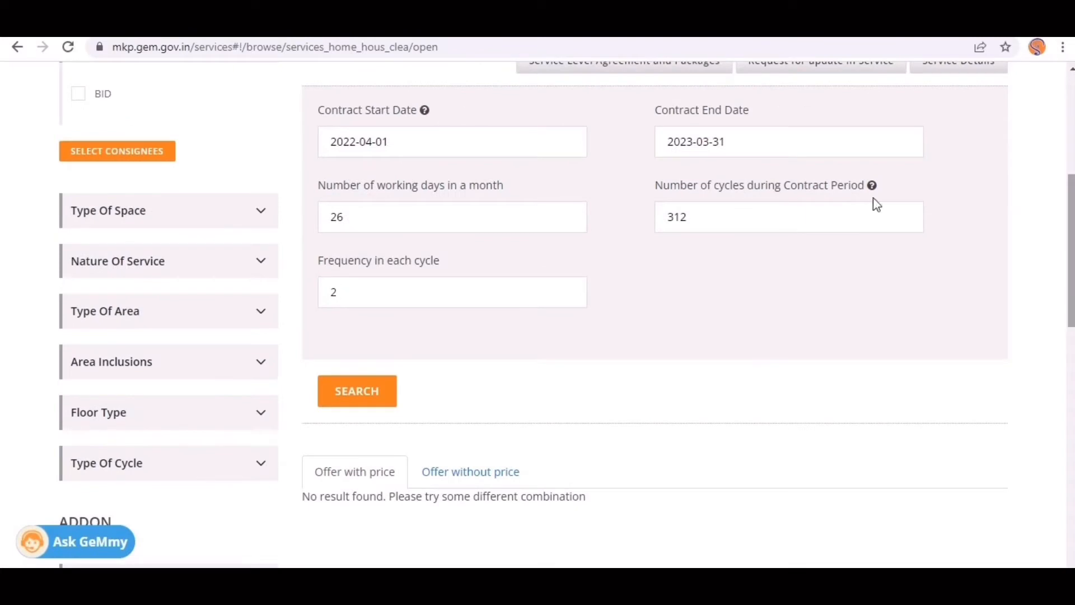
pyautogui.click(182, 209)
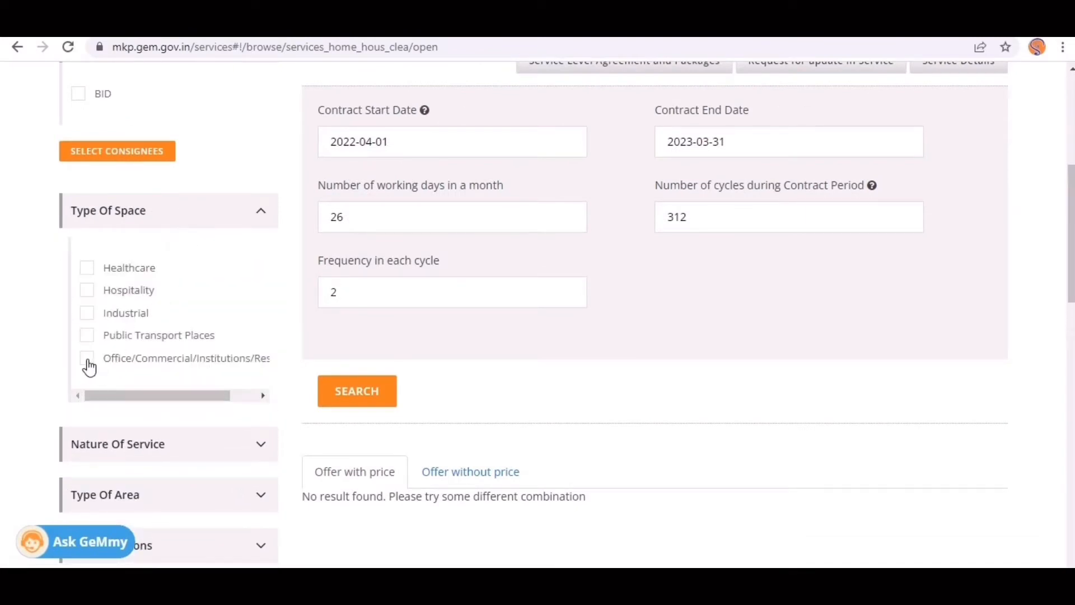
pyautogui.click(87, 359)
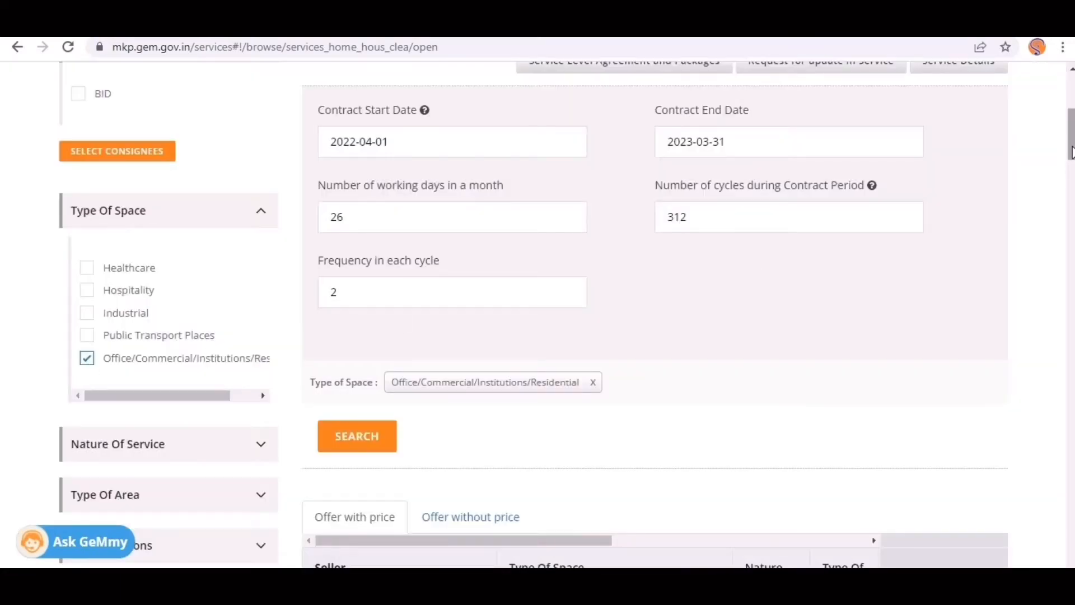
pyautogui.moveTo(1071, 152)
pyautogui.mouseDown()
pyautogui.moveTo(1072, 202)
pyautogui.moveTo(1072, 163)
pyautogui.mouseUp()
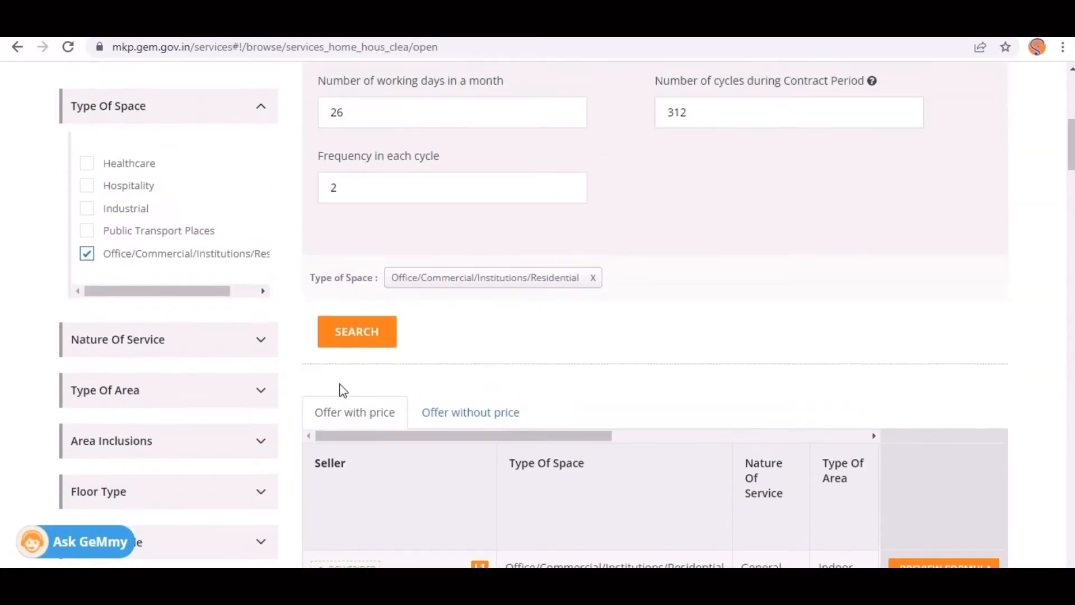
pyautogui.click(202, 342)
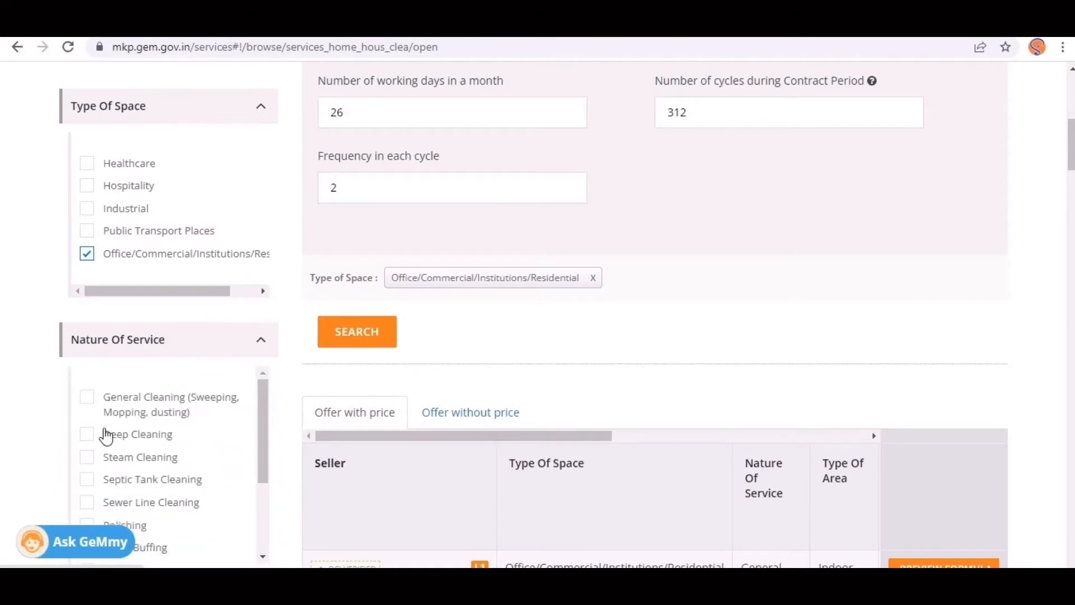
pyautogui.click(89, 399)
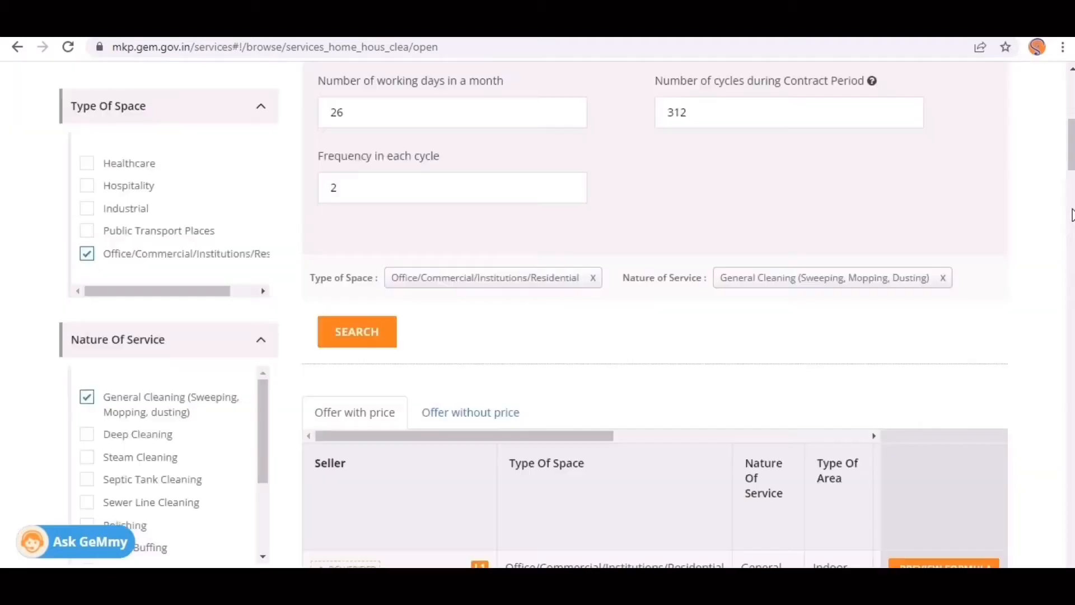
# Set the type of area to Indoor and include the Cabin/Work Stations area/OPD/Conference halls
pyautogui.click(1072, 212)
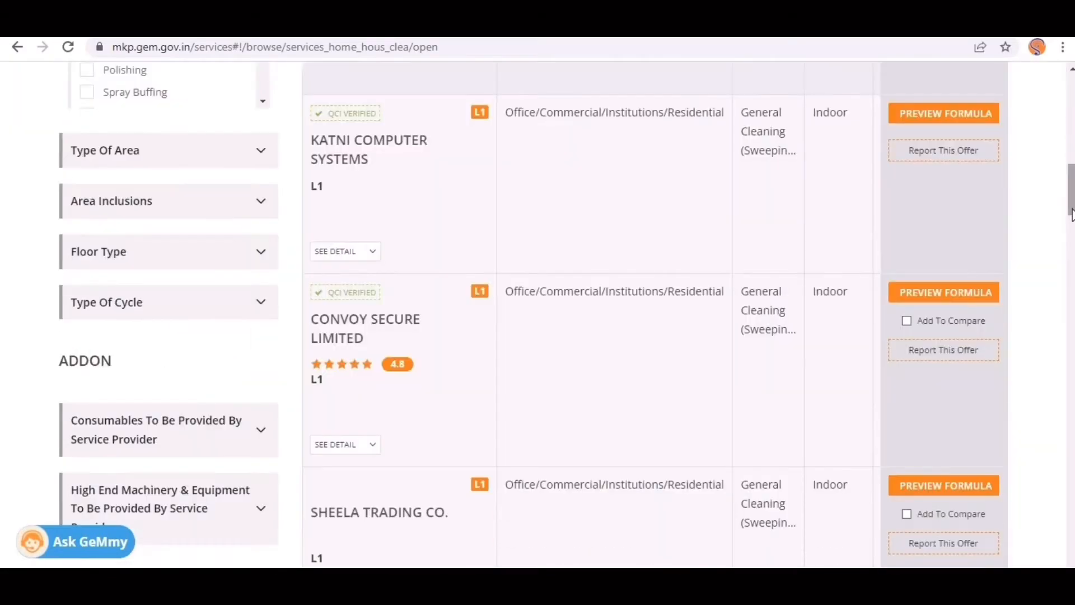
pyautogui.click(167, 160)
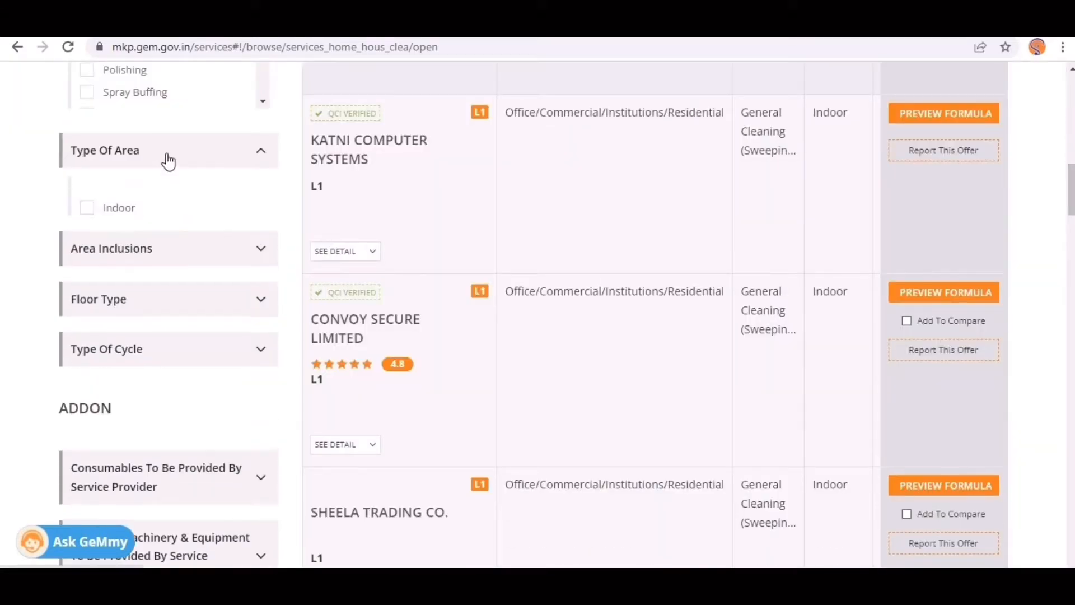
pyautogui.click(86, 209)
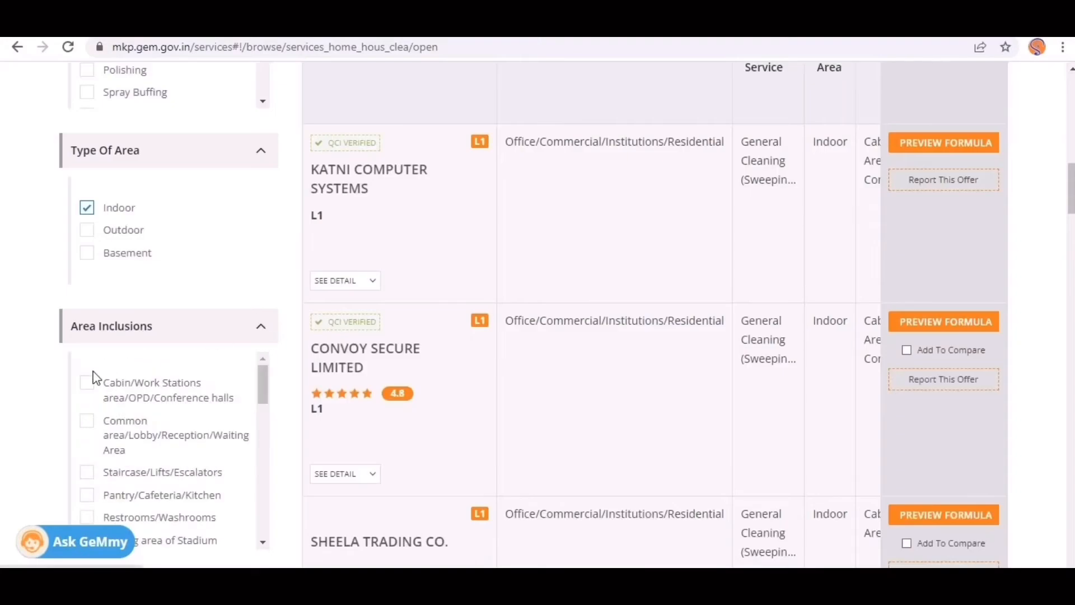
pyautogui.click(86, 386)
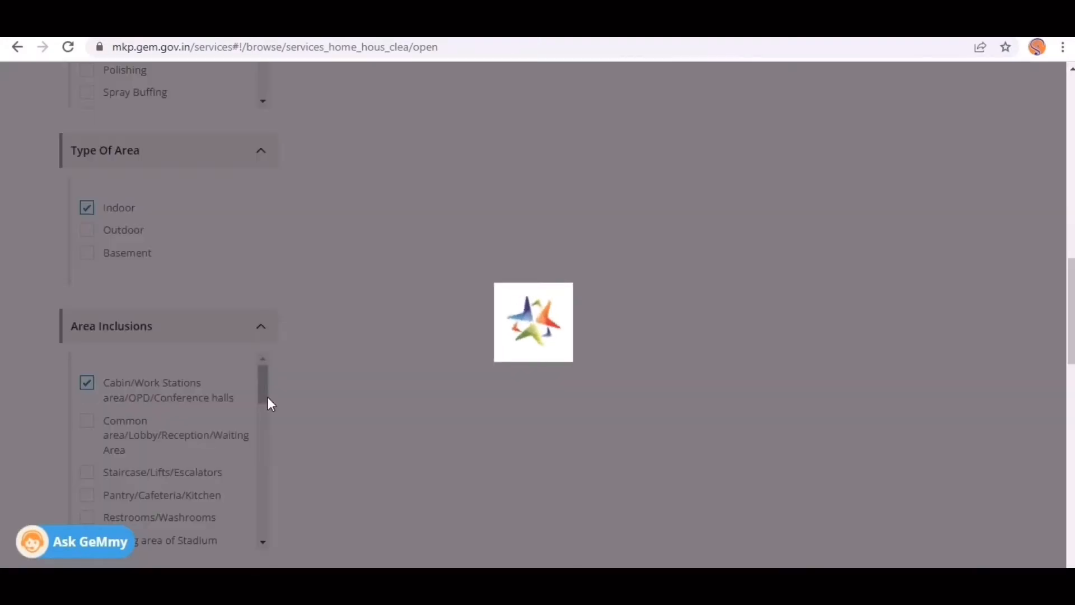
# Choose Normal Stone/Ceramic Tile/Cemented Floor, a Daily cycle, no provider-supplied consumables or high-end machinery, and MSE providers only
pyautogui.scroll(-10, 172, 333)
pyautogui.click(186, 371)
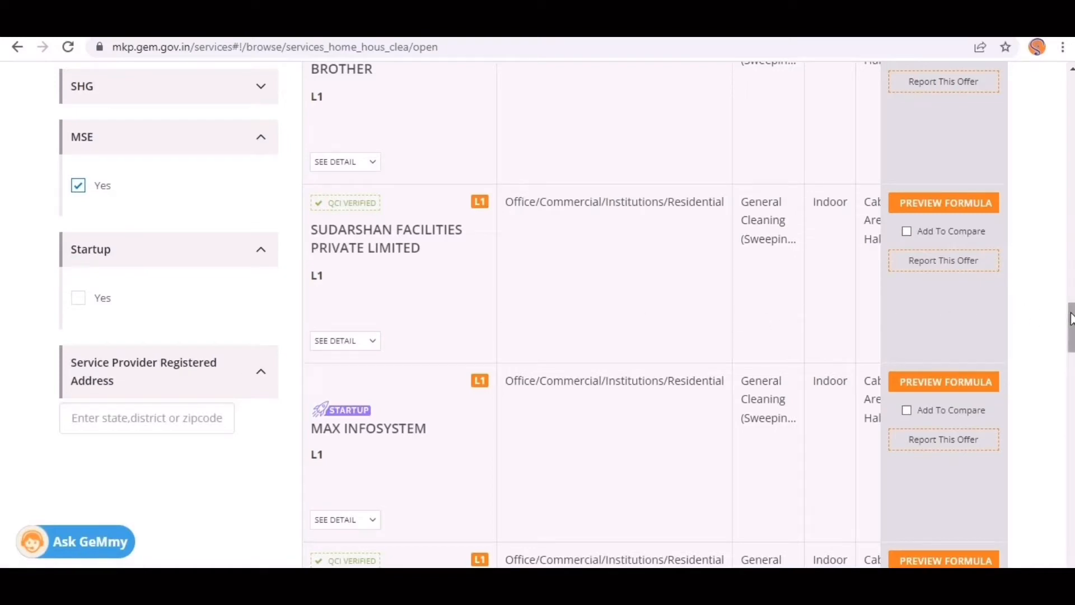
# Filter the offers by a service provider registered address in Delhi
pyautogui.moveTo(1071, 324)
pyautogui.mouseDown()
pyautogui.moveTo(1071, 346)
pyautogui.moveTo(1071, 333)
pyautogui.mouseUp()
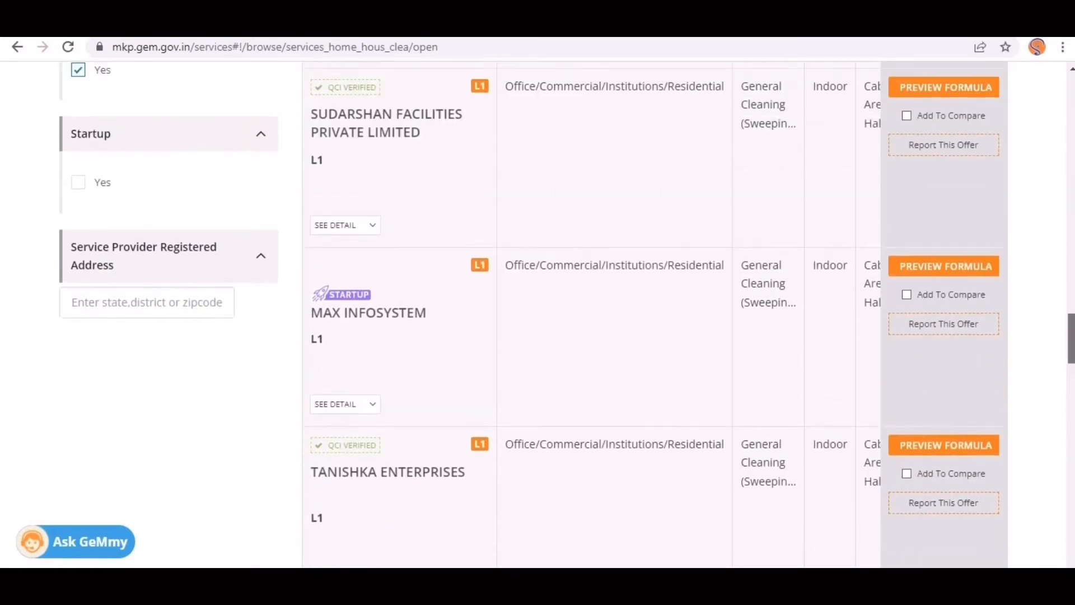
pyautogui.click(140, 304)
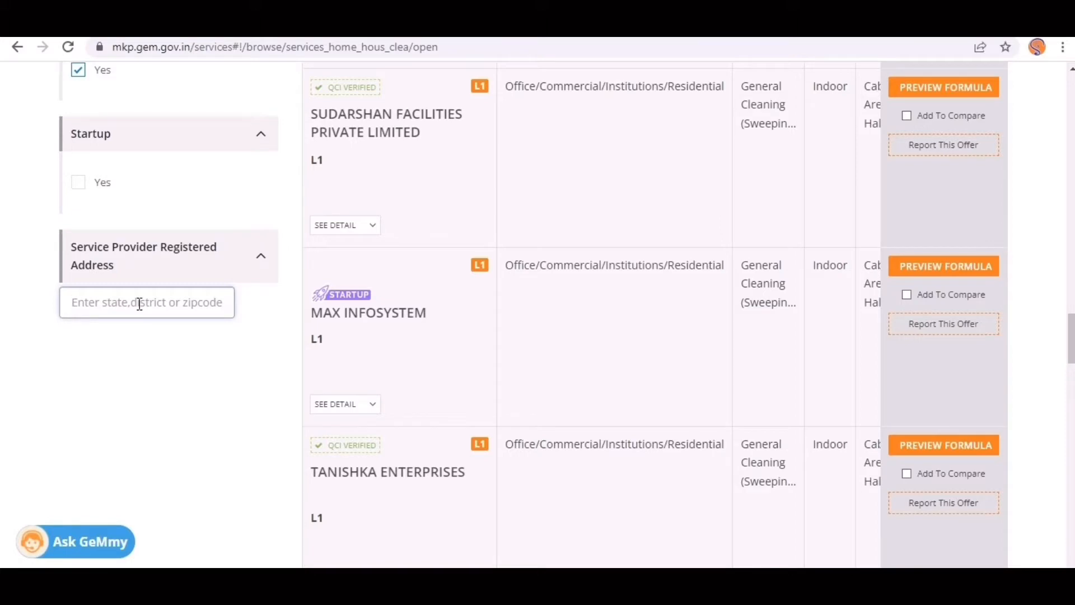
pyautogui.write('delhi')
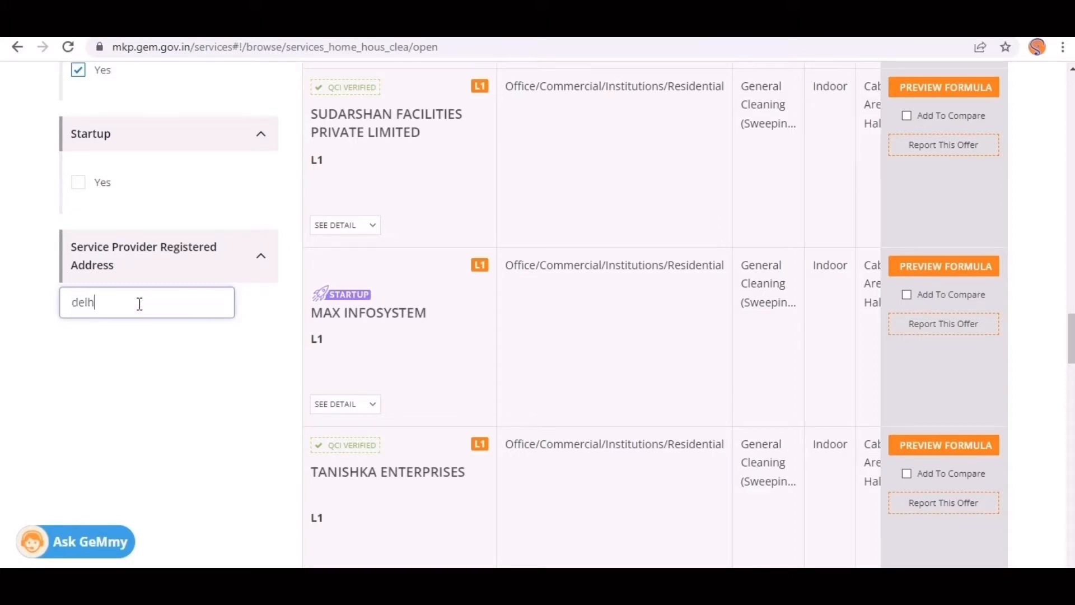
pyautogui.click(135, 332)
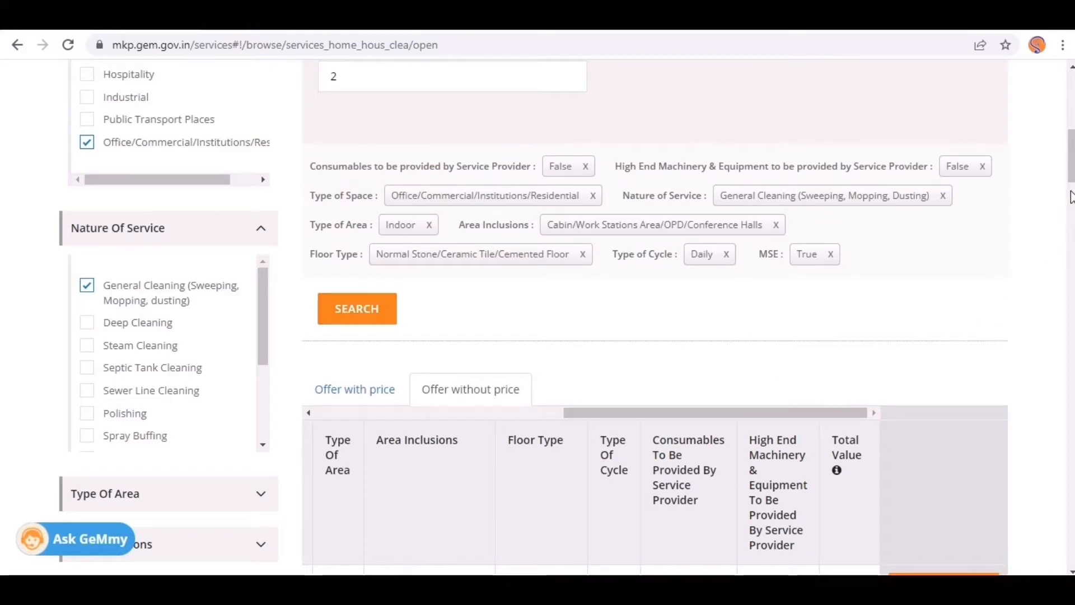
# Compare the offers with price and without price, and examine the total value of the priced offer
pyautogui.moveTo(1071, 185)
pyautogui.mouseDown()
pyautogui.moveTo(1071, 214)
pyautogui.moveTo(1071, 204)
pyautogui.mouseUp()
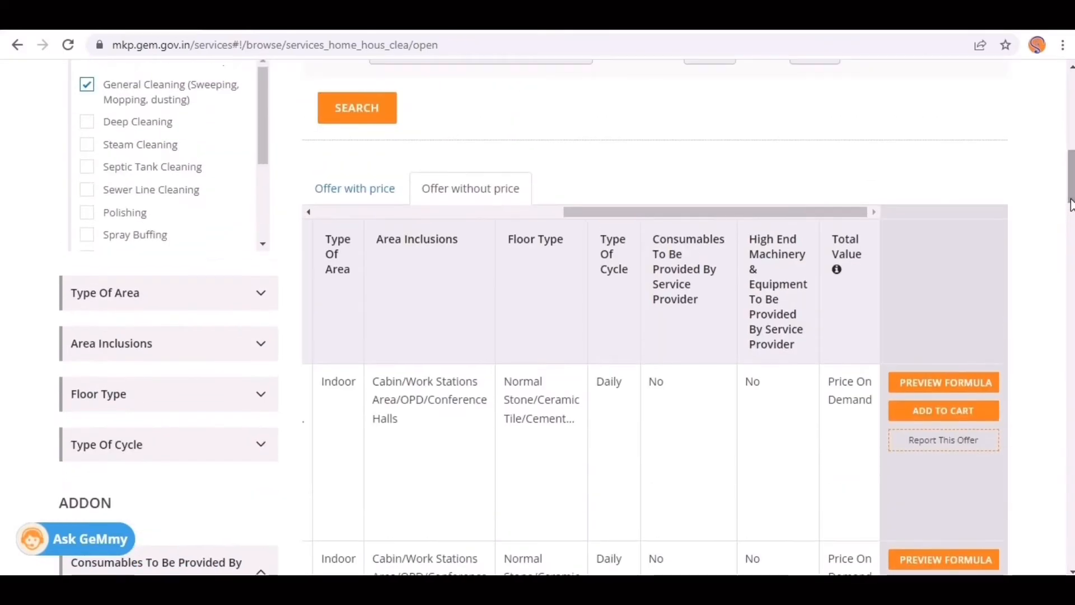
pyautogui.click(371, 193)
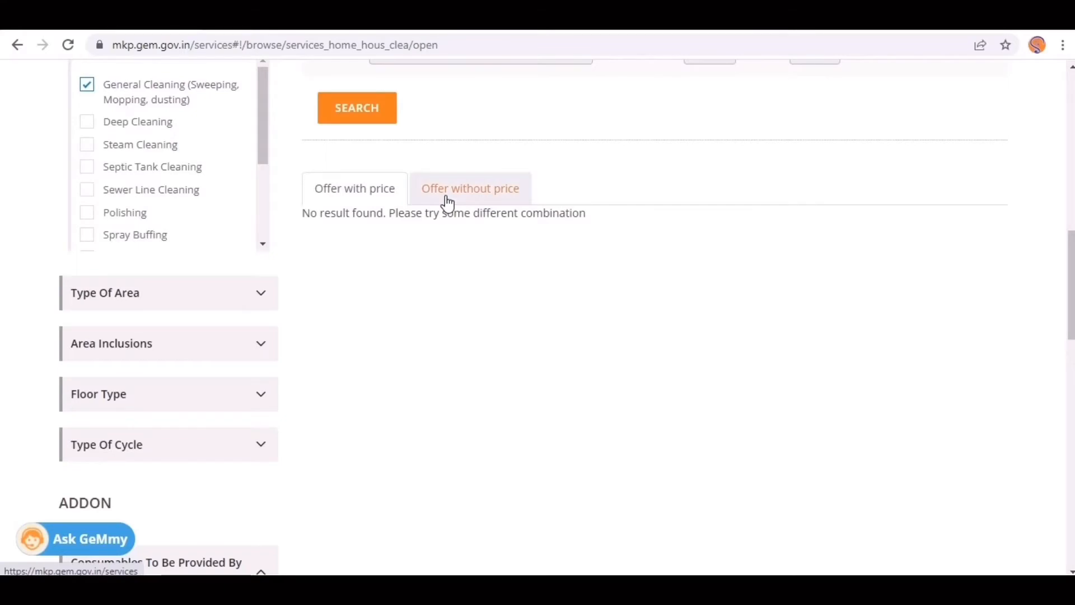
pyautogui.click(448, 202)
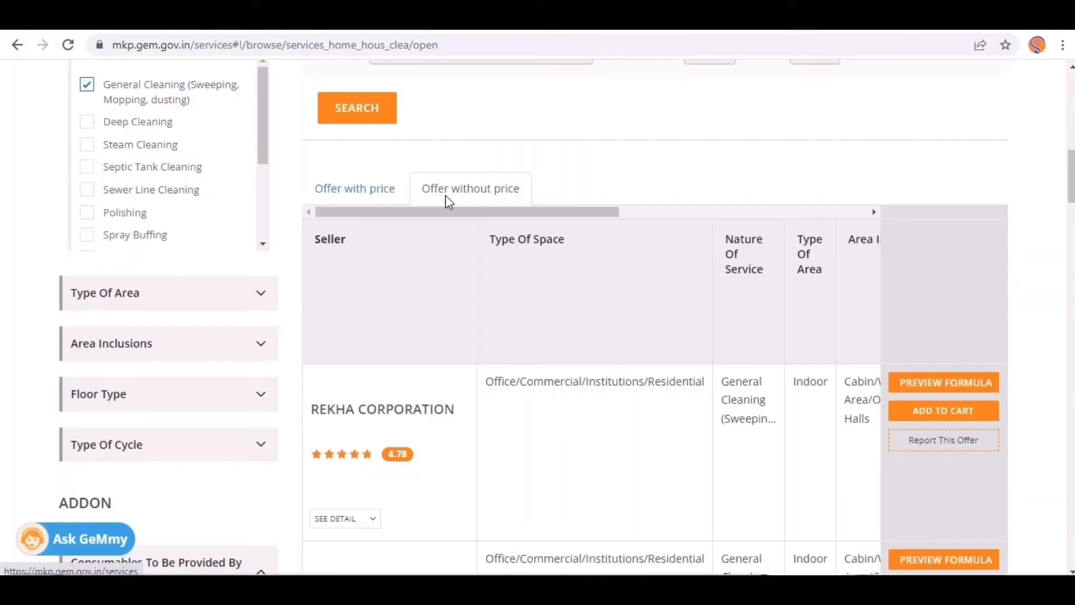
pyautogui.click(360, 200)
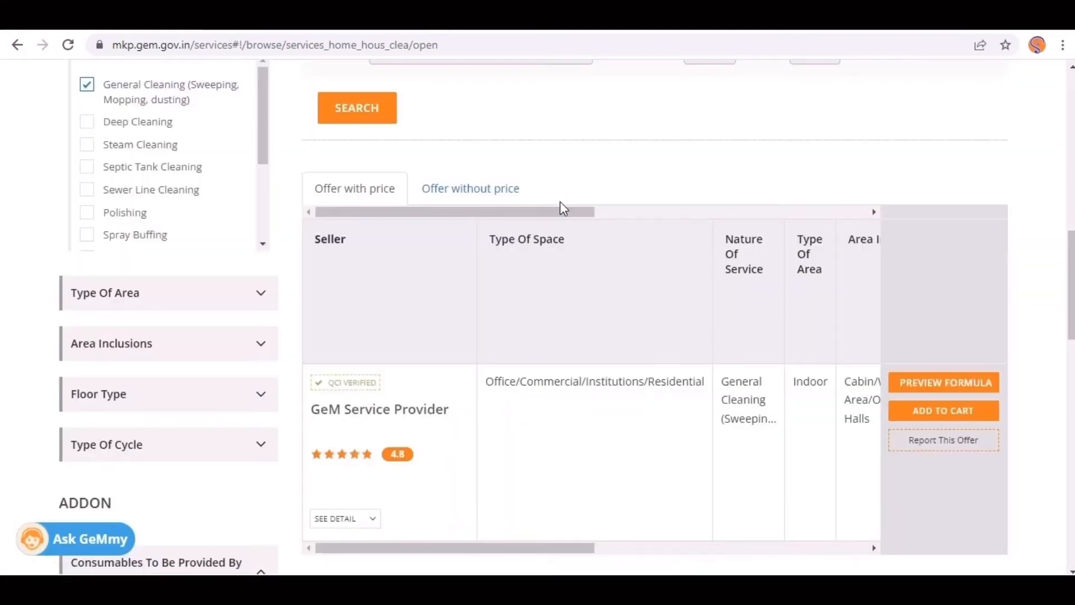
pyautogui.moveTo(562, 212); pyautogui.dragTo(886, 271)
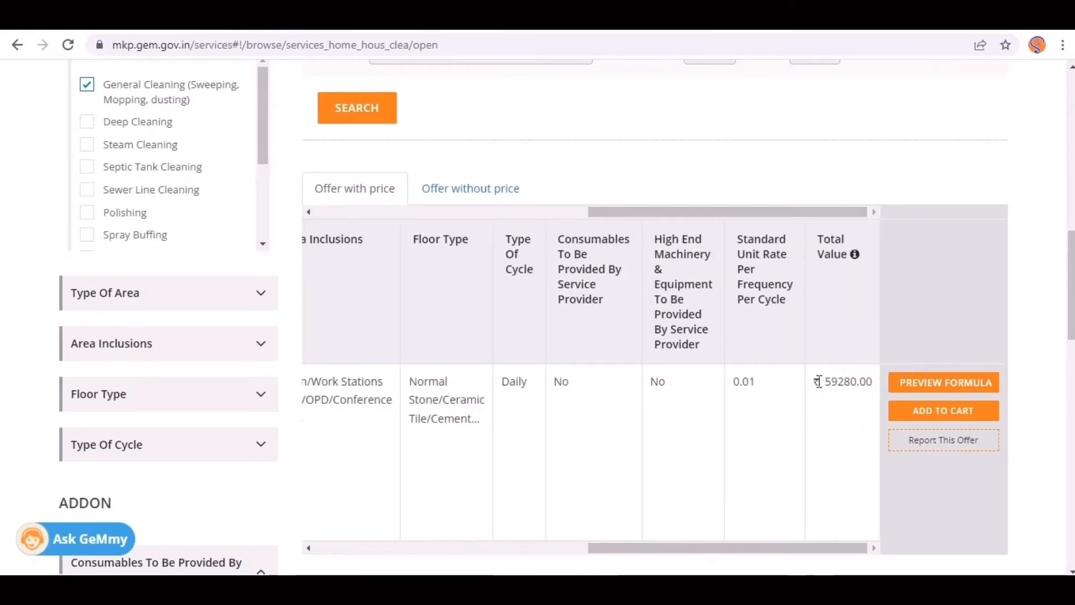
pyautogui.moveTo(819, 382); pyautogui.dragTo(877, 392)
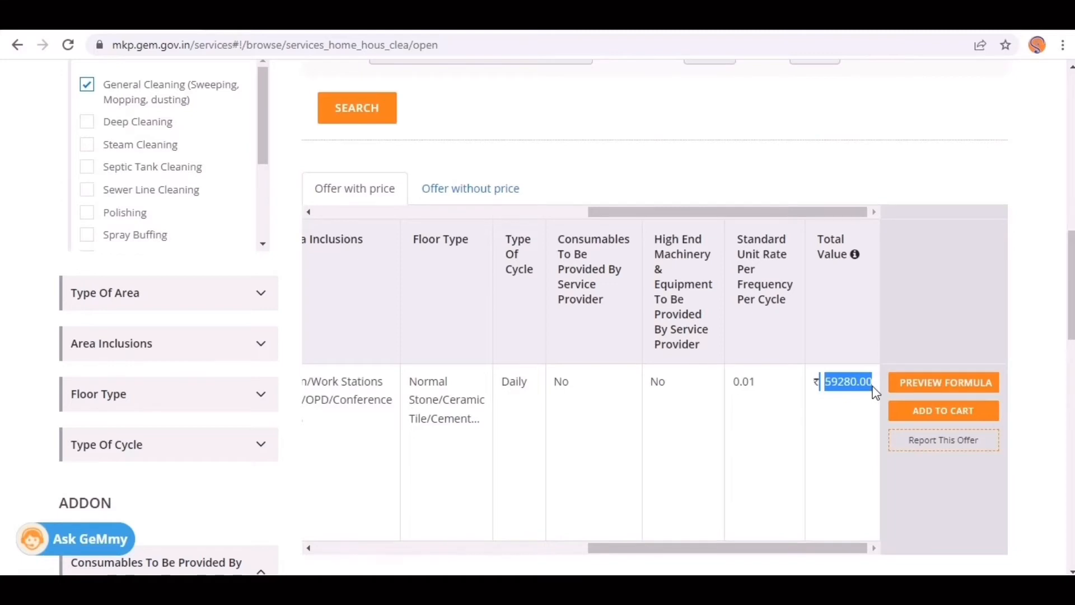
pyautogui.click(851, 420)
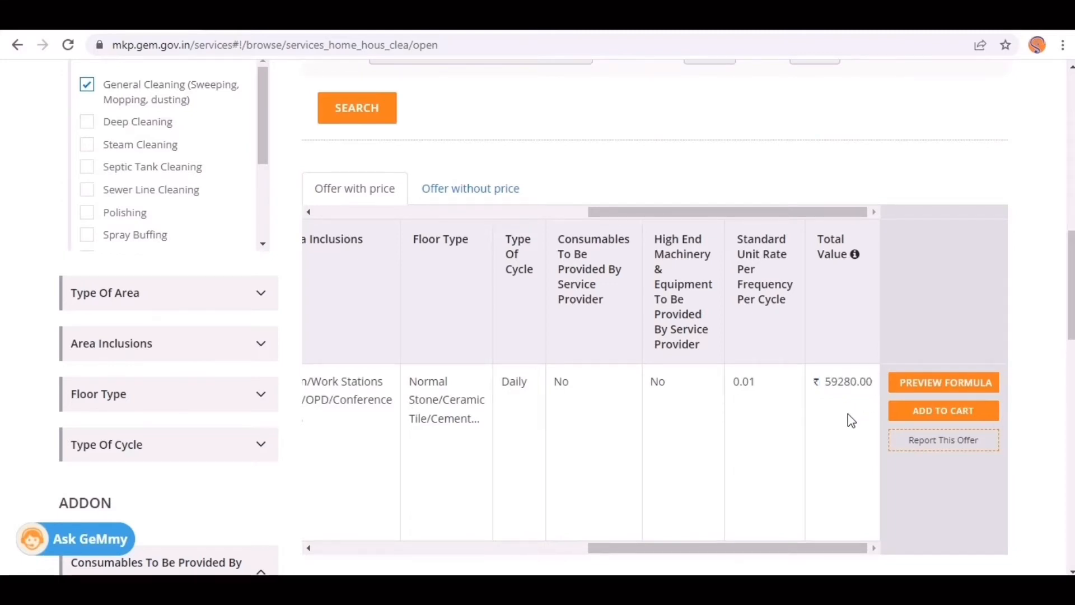
# Add the first Price On Demand offer without price to the cart and proceed to checkout
pyautogui.click(492, 196)
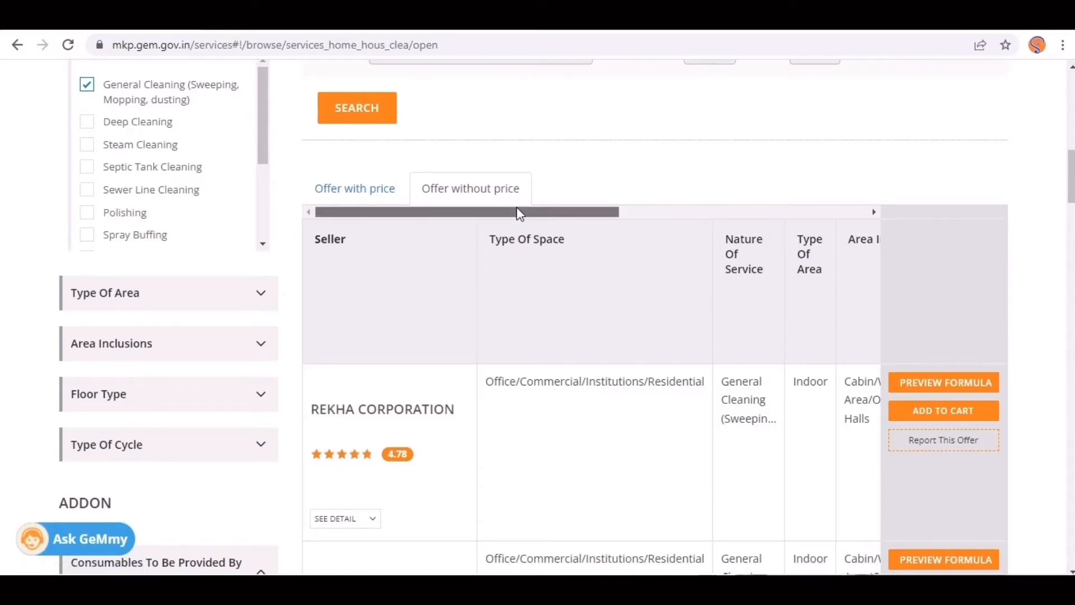
pyautogui.moveTo(517, 207); pyautogui.dragTo(907, 283)
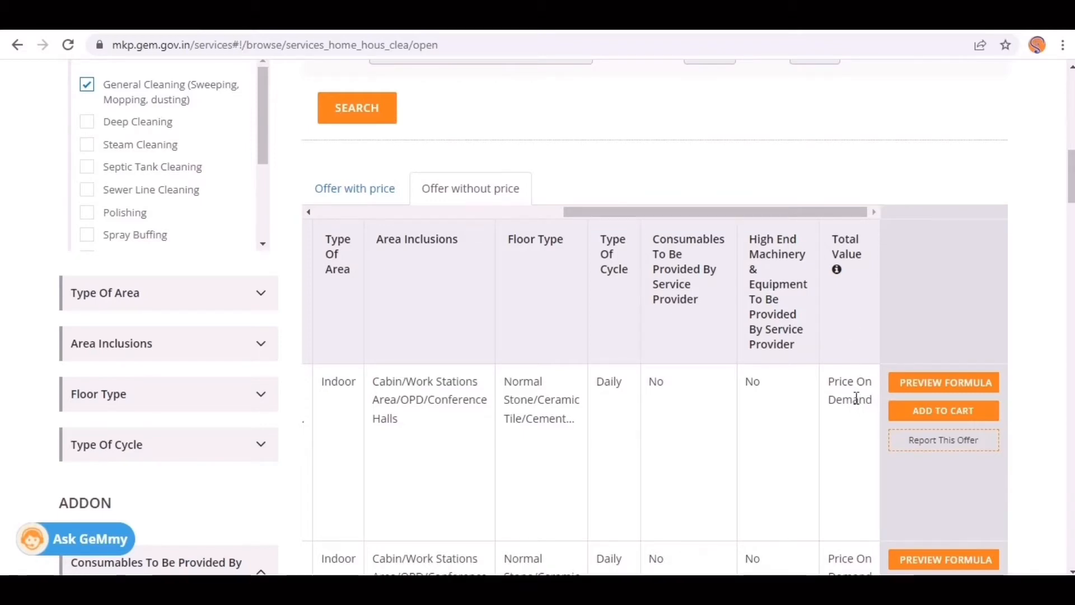
pyautogui.click(911, 417)
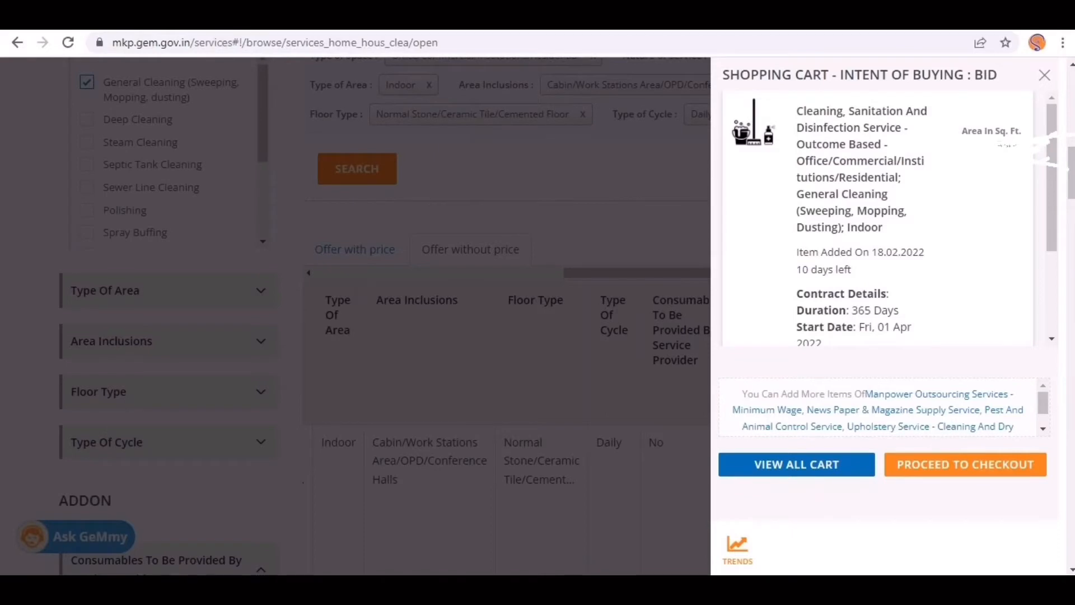
pyautogui.click(977, 480)
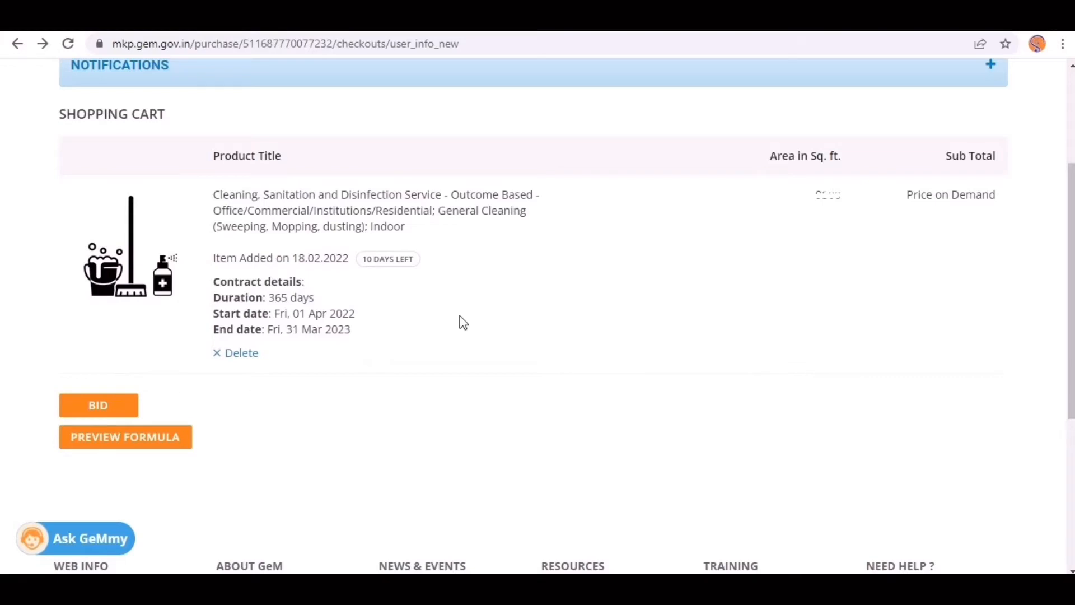
# Preview the price formula for the cleaning service in the cart, and start creating a bid for it
pyautogui.click(151, 438)
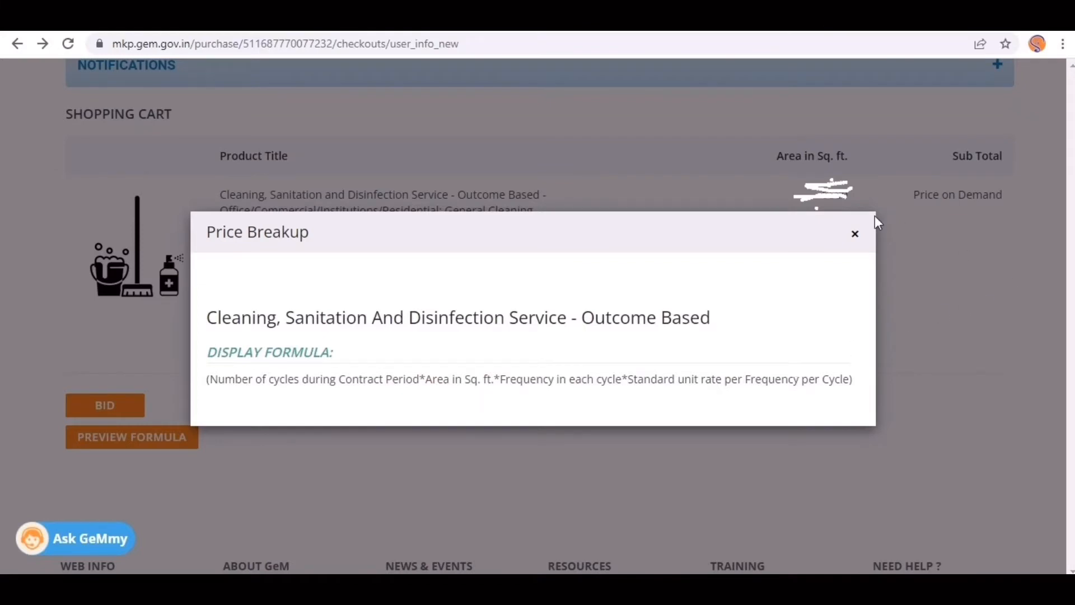
pyautogui.click(856, 236)
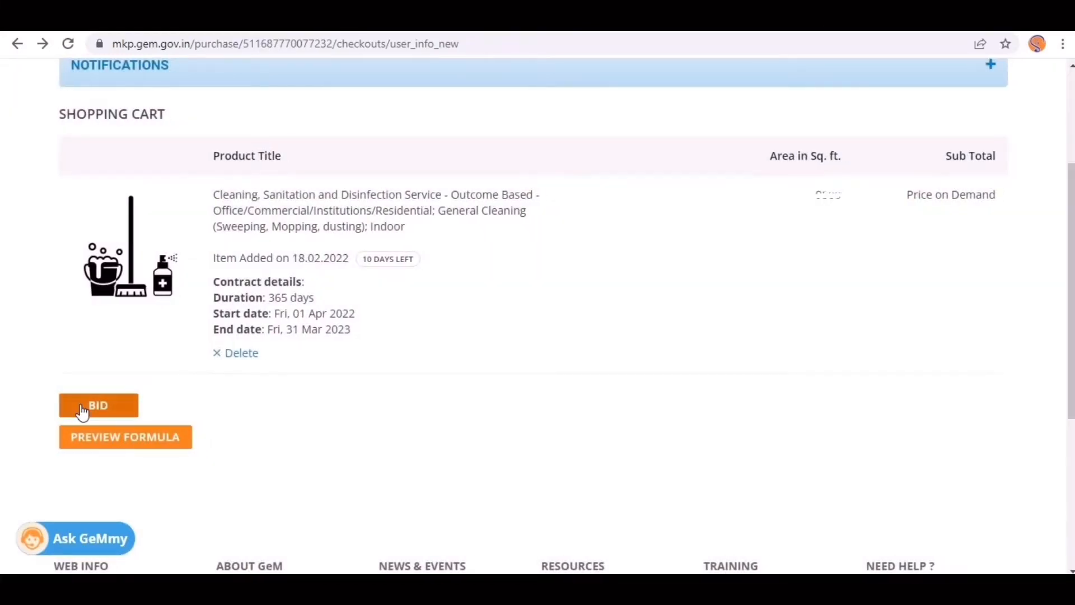
pyautogui.click(80, 404)
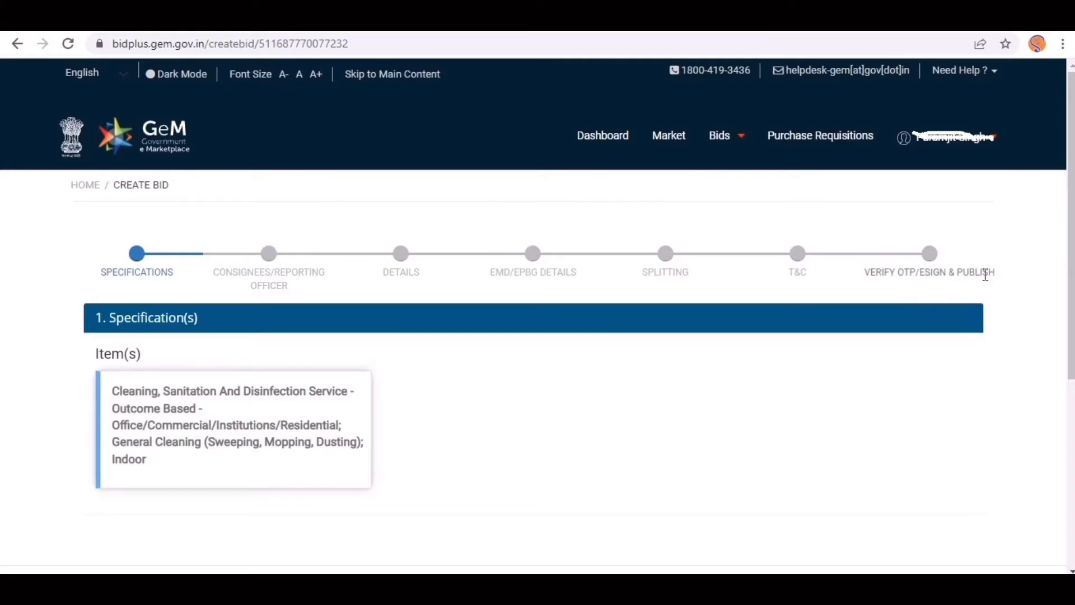
# Review and save the cleaning service item's specifications, and continue to the Consignees/Reporting Officer stage
pyautogui.scroll(-1, 1055, 366)
pyautogui.scroll(-1, 1056, 366)
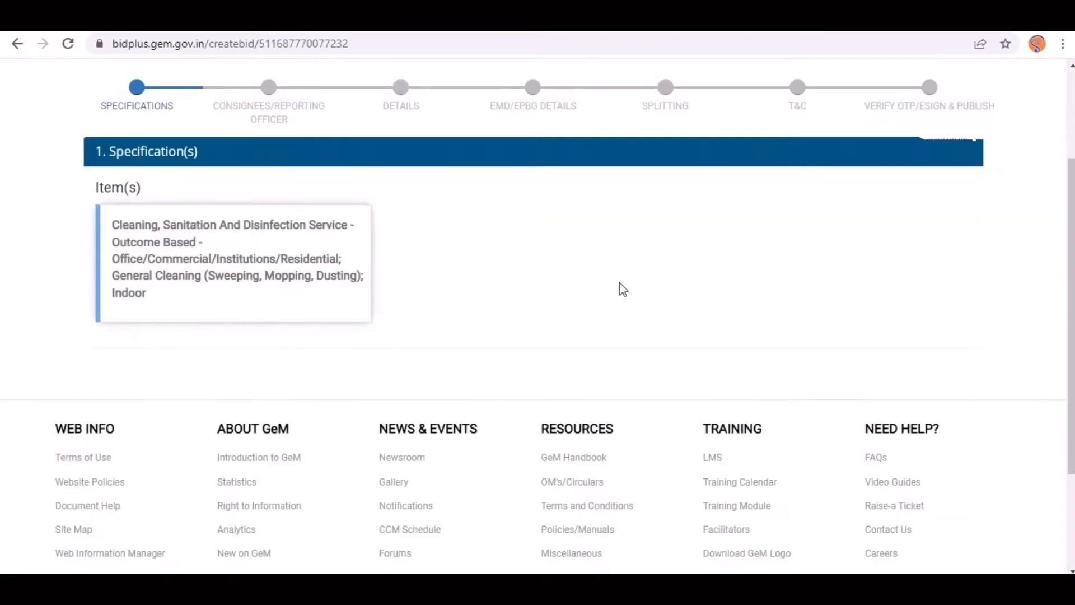
pyautogui.click(215, 268)
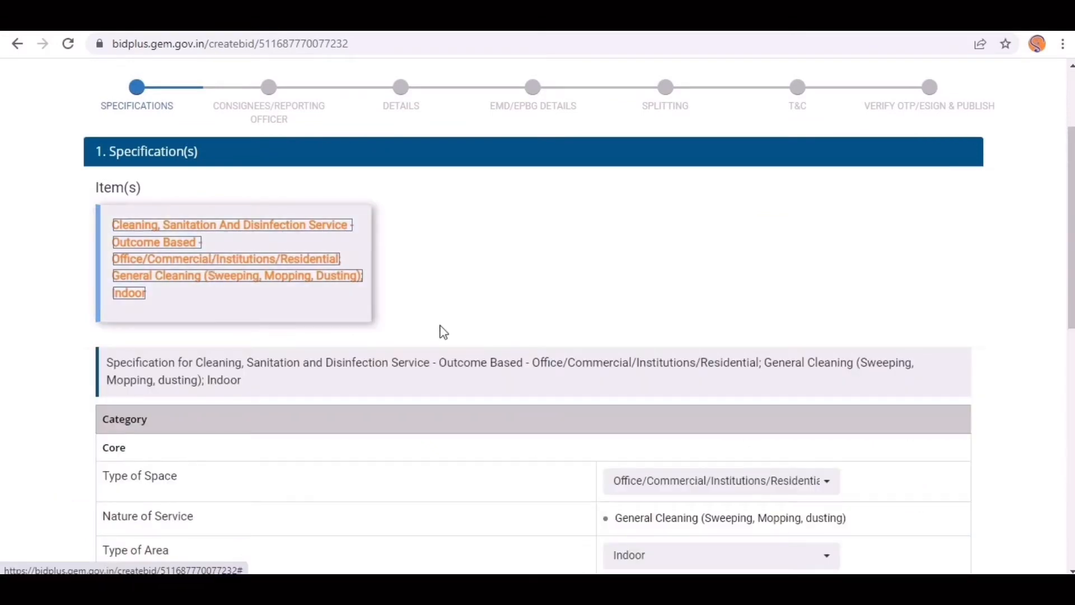
pyautogui.moveTo(1072, 215); pyautogui.dragTo(1065, 358)
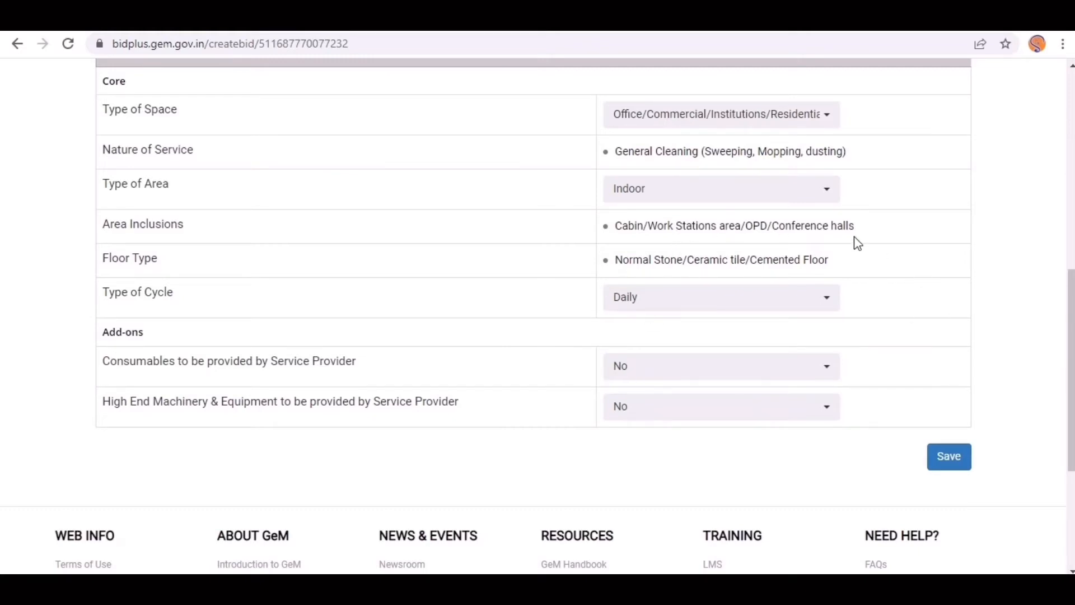
pyautogui.click(953, 465)
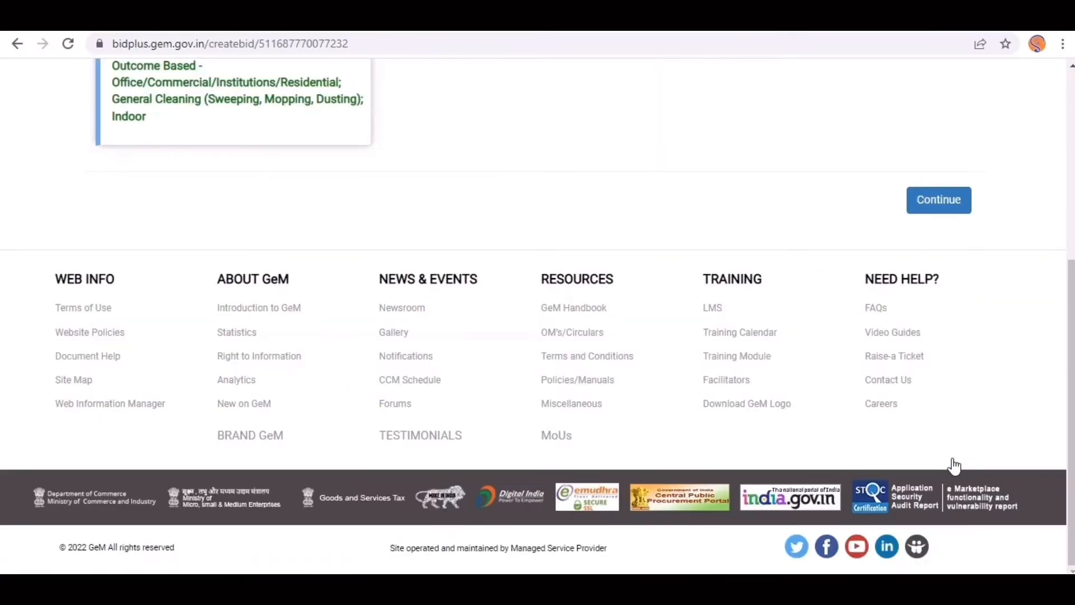
pyautogui.click(932, 201)
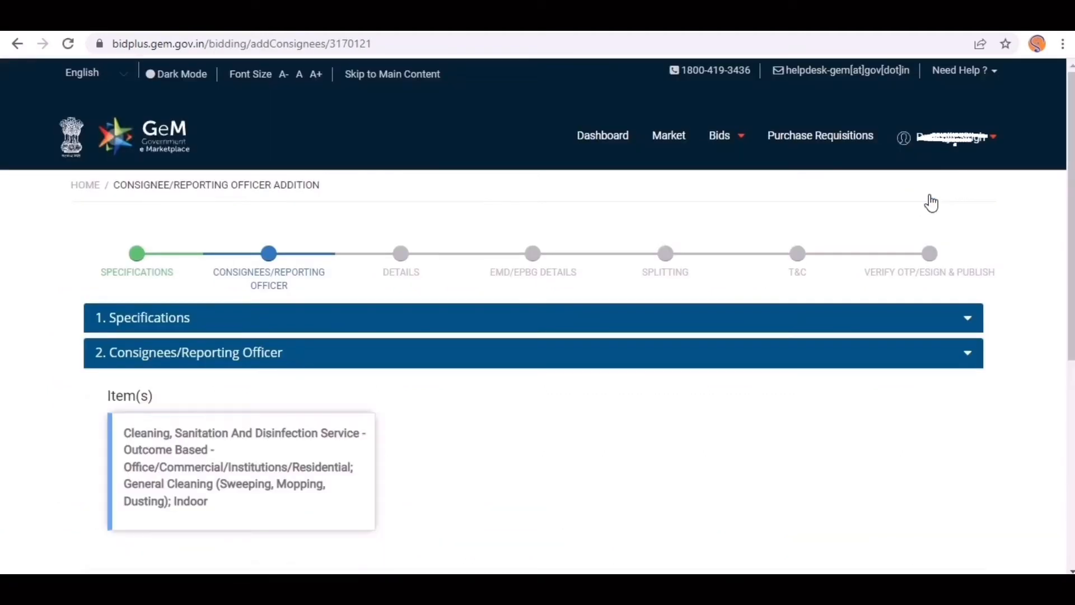
# Save the consignee/reporting officer and quantity details for the cleaning service item, and continue to the bid details
pyautogui.scroll(-3, 420, 301)
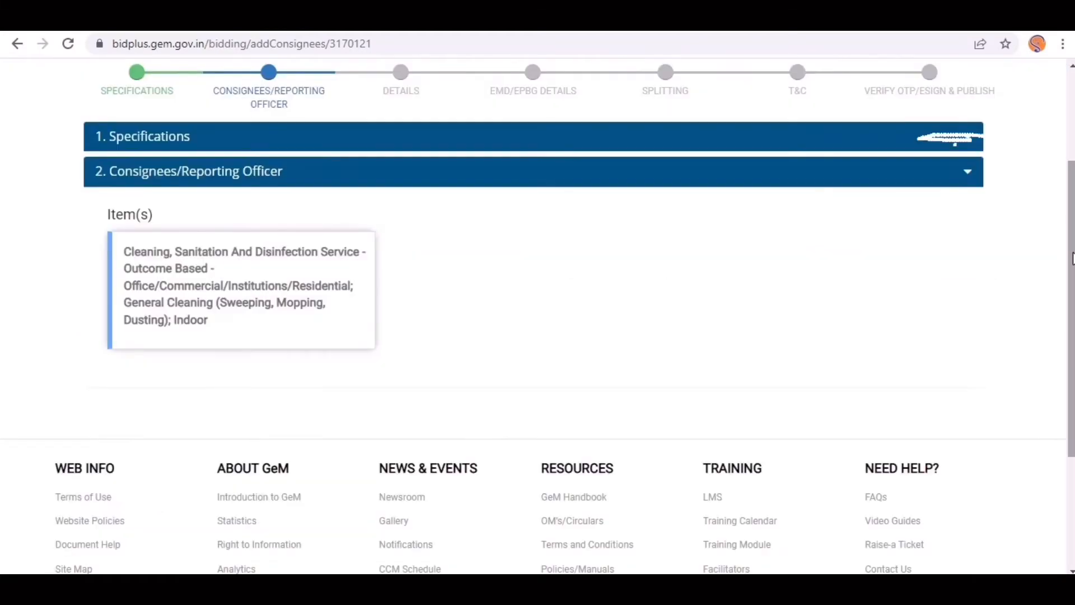
pyautogui.click(203, 283)
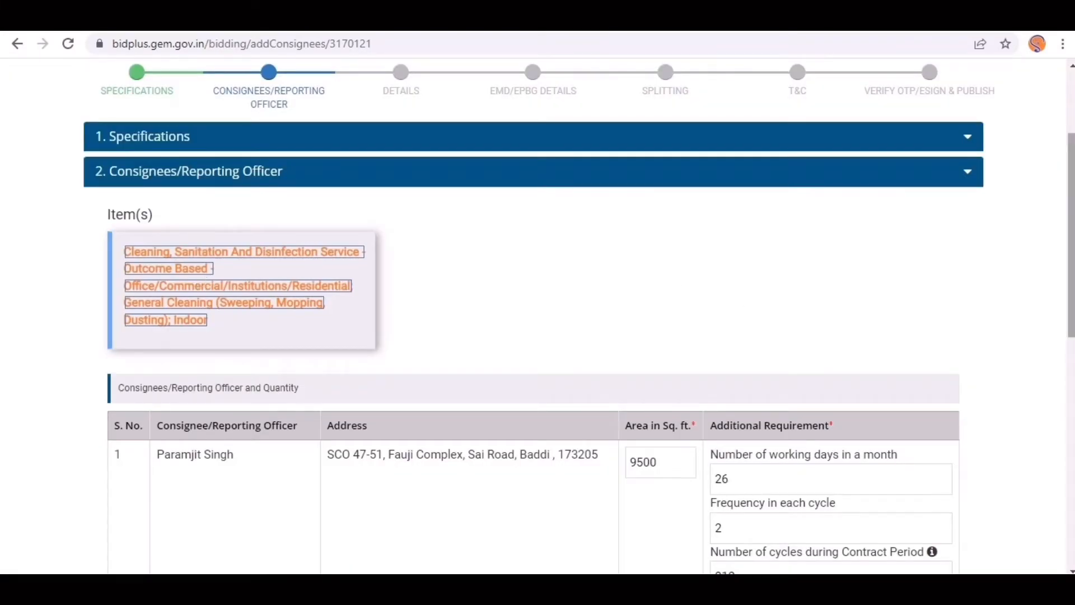
pyautogui.scroll(-4, 242, 255)
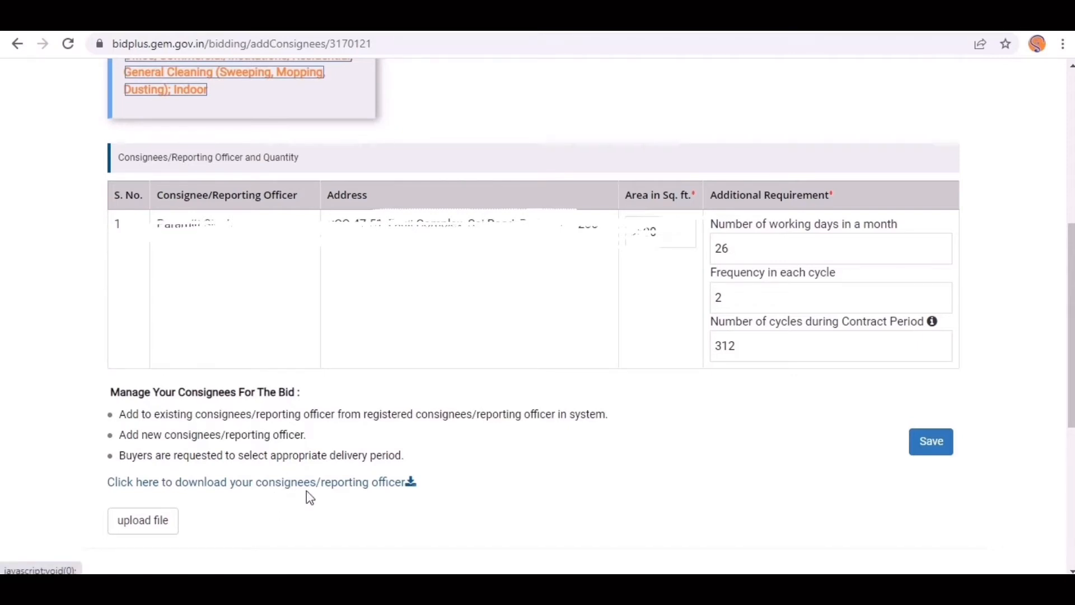
pyautogui.click(932, 443)
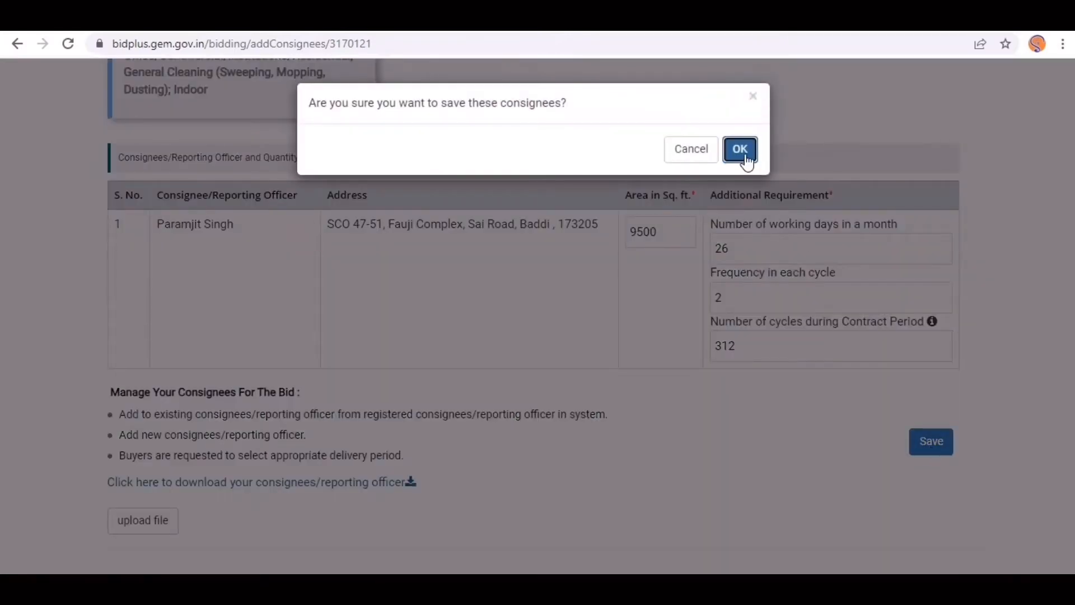
pyautogui.click(742, 151)
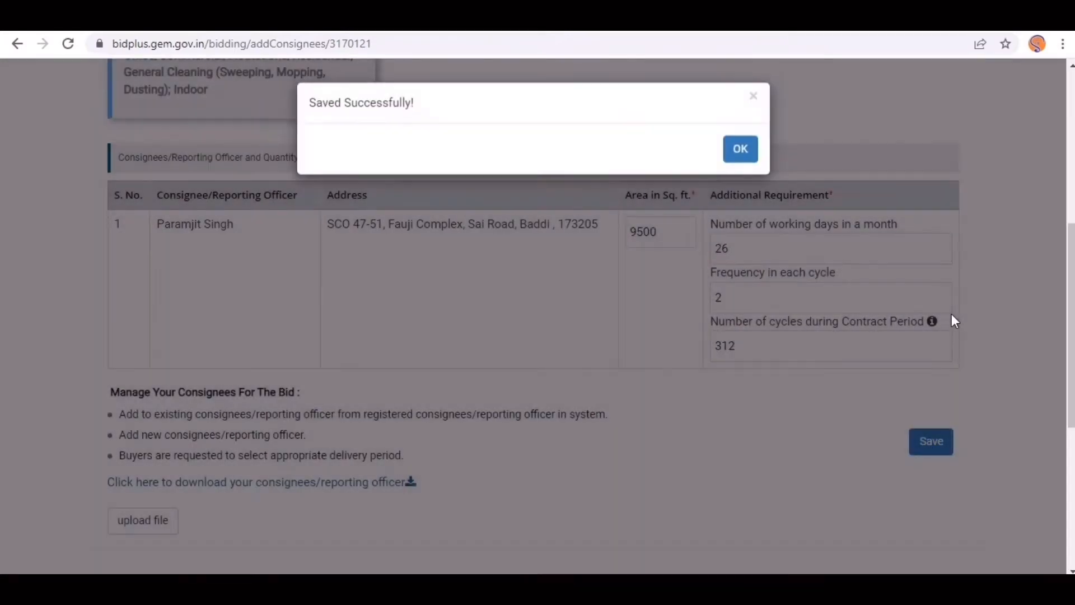
pyautogui.click(732, 149)
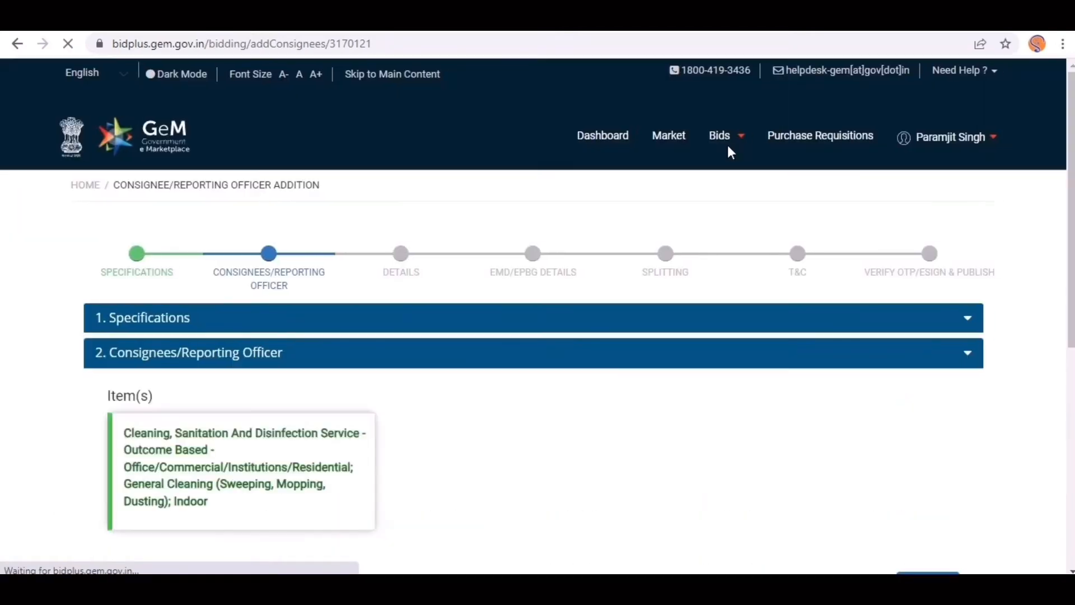
pyautogui.scroll(-2, 1072, 336)
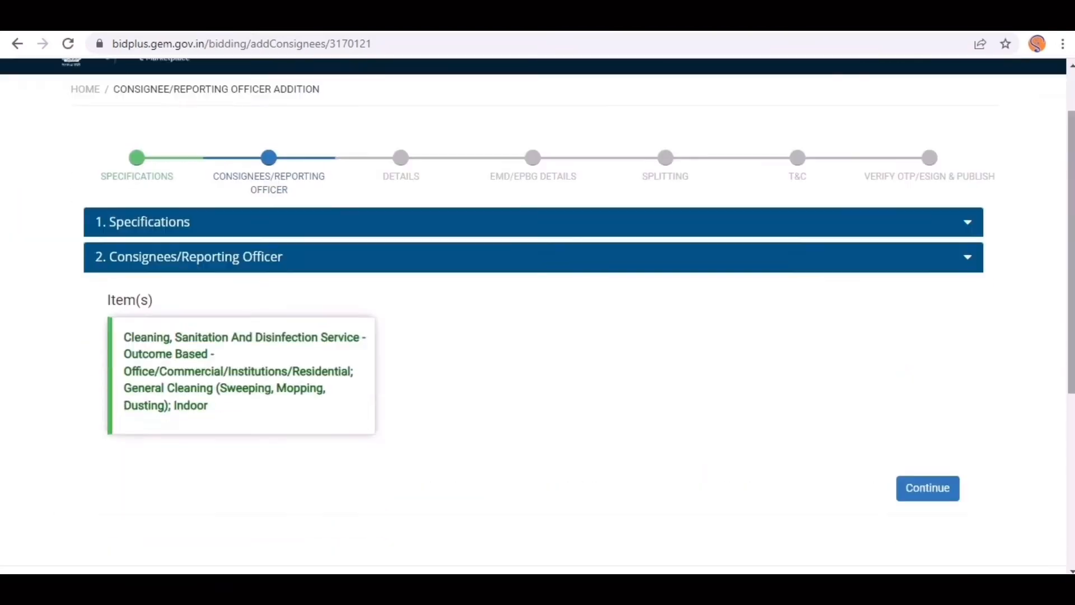
pyautogui.click(924, 488)
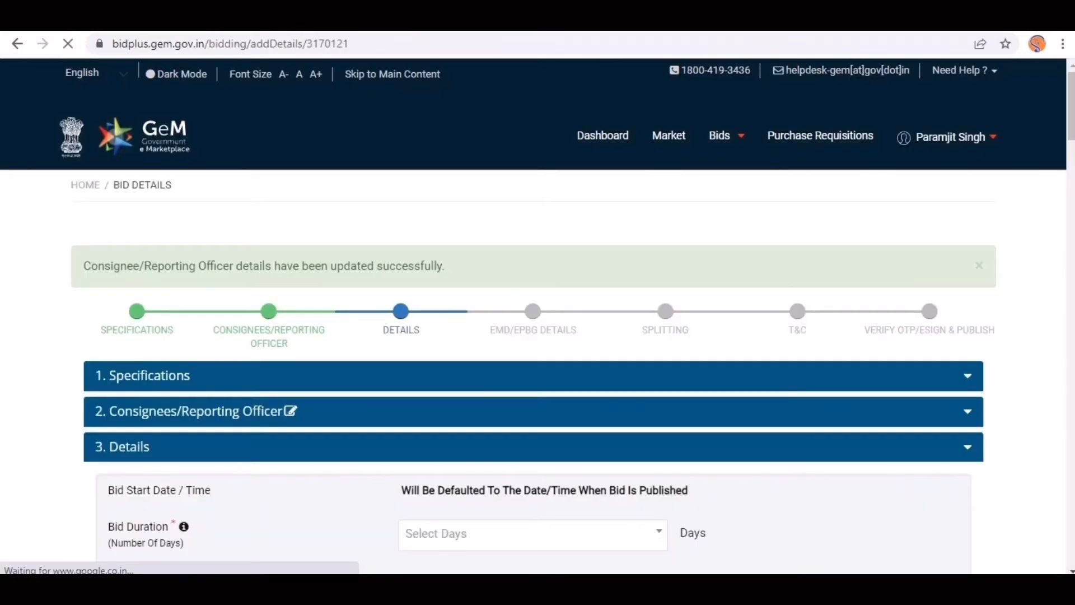
# Set the bid duration to 13 days and accept the updated end date
pyautogui.moveTo(1072, 107); pyautogui.dragTo(1071, 145)
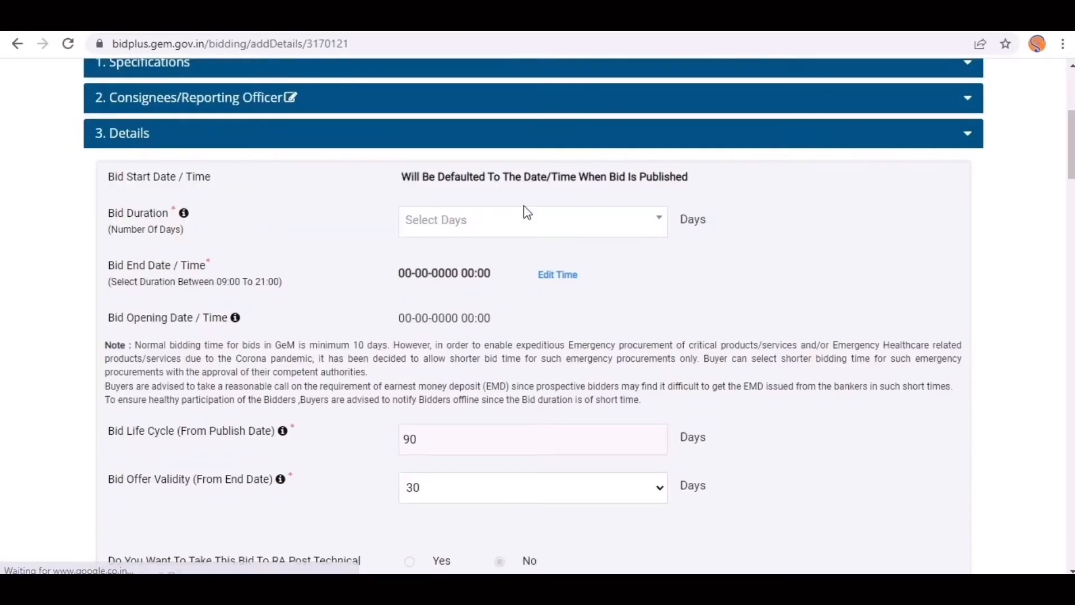
pyautogui.click(498, 225)
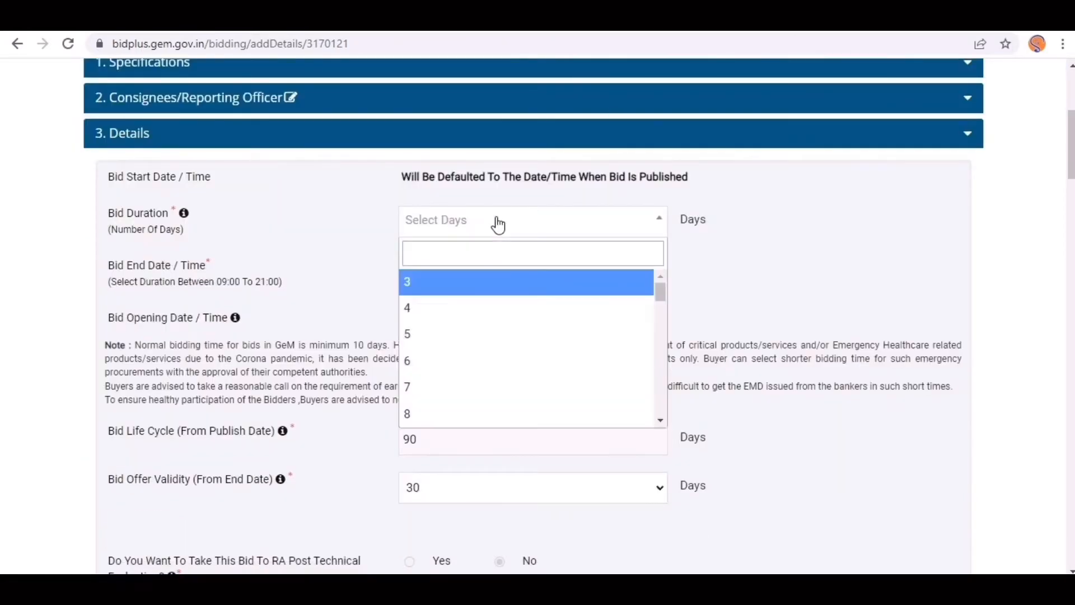
pyautogui.rightClick(663, 276)
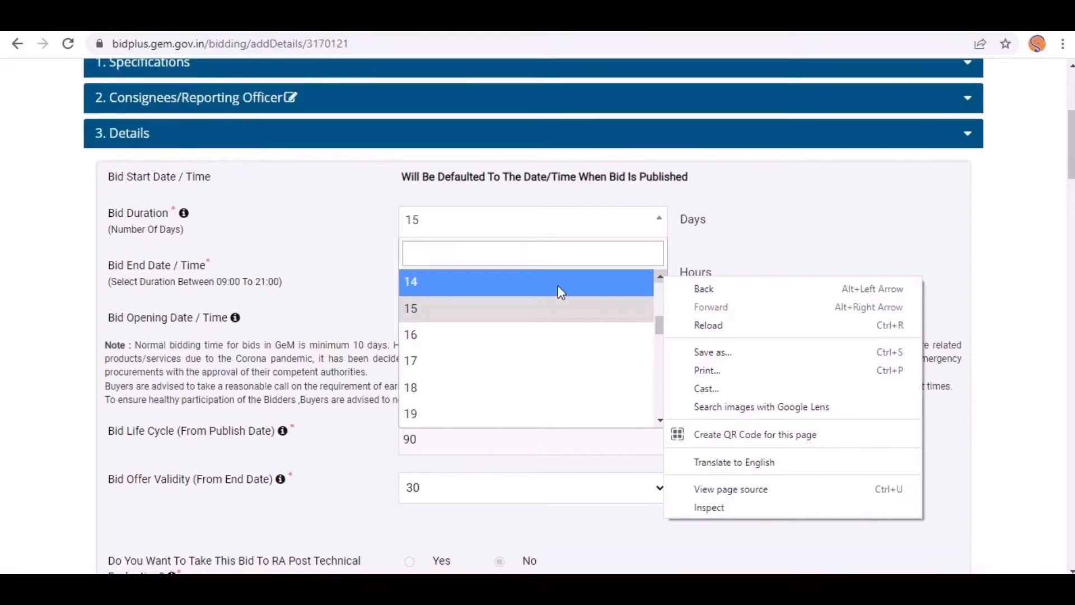
pyautogui.click(658, 277)
pyautogui.rightClick(657, 276)
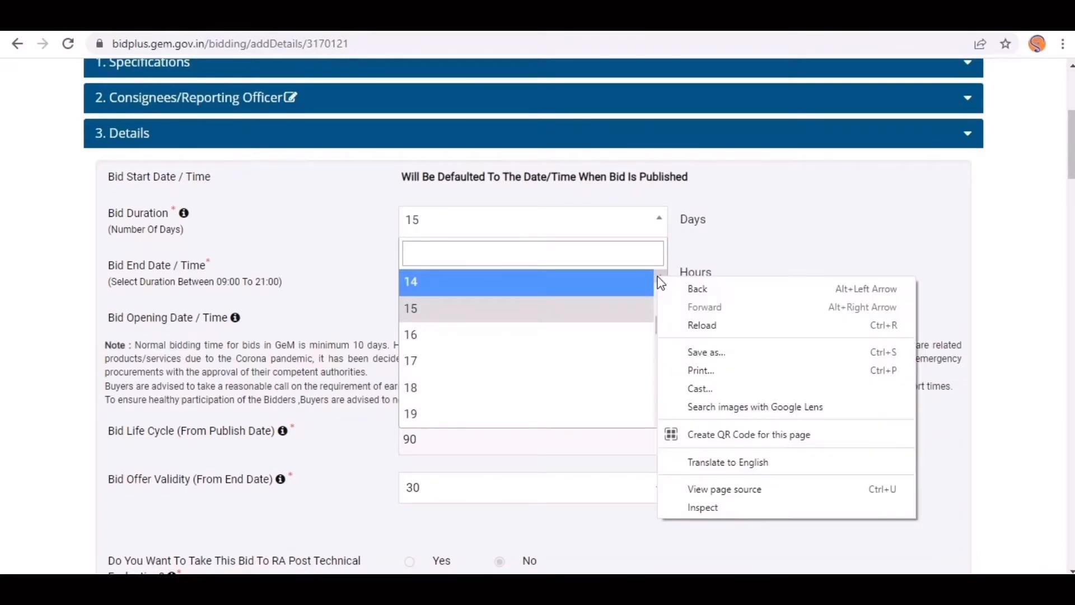
pyautogui.click(658, 277)
pyautogui.click(660, 280)
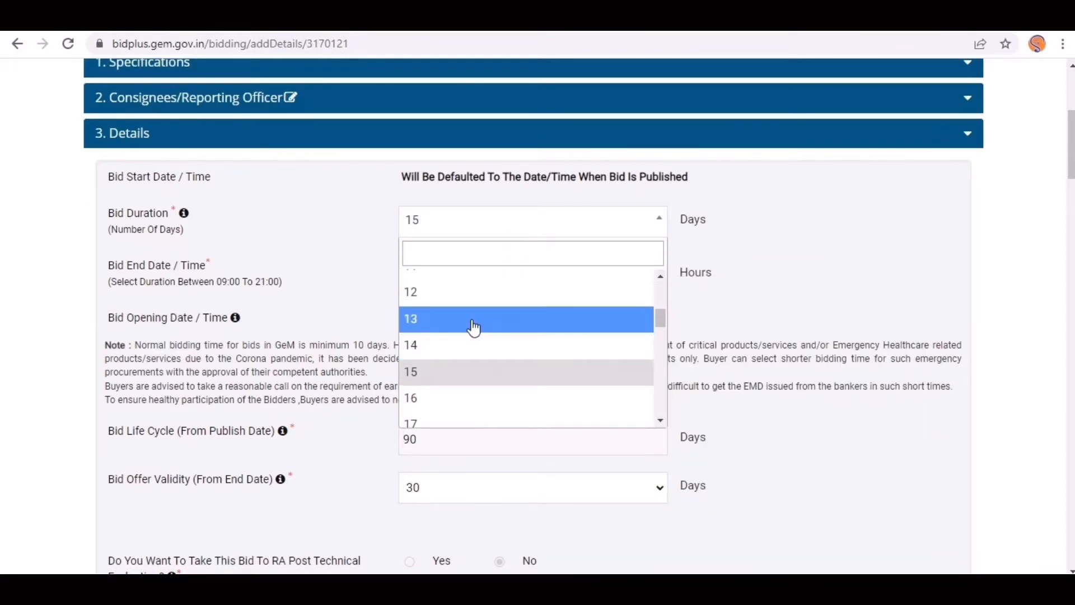
pyautogui.click(475, 327)
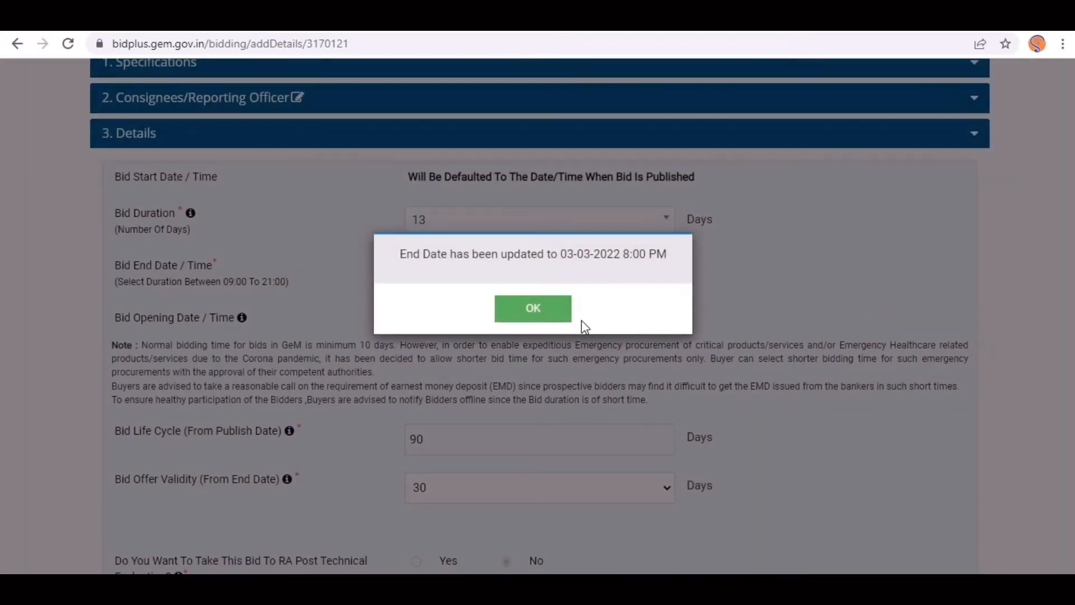
pyautogui.click(562, 316)
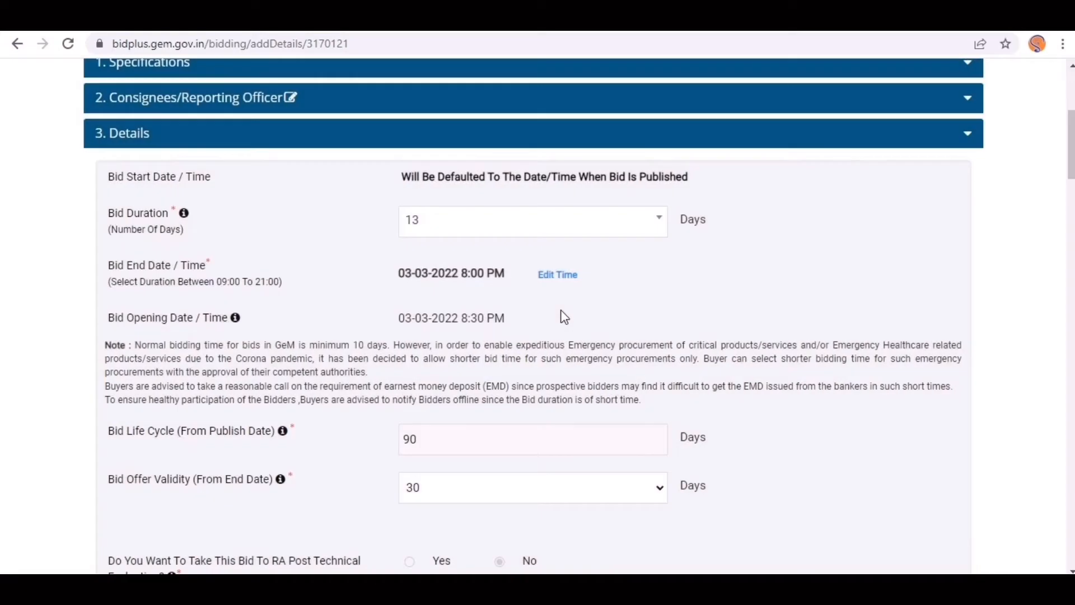
# Set the bid's end time to 11:00 and accept the updated end date
pyautogui.click(566, 276)
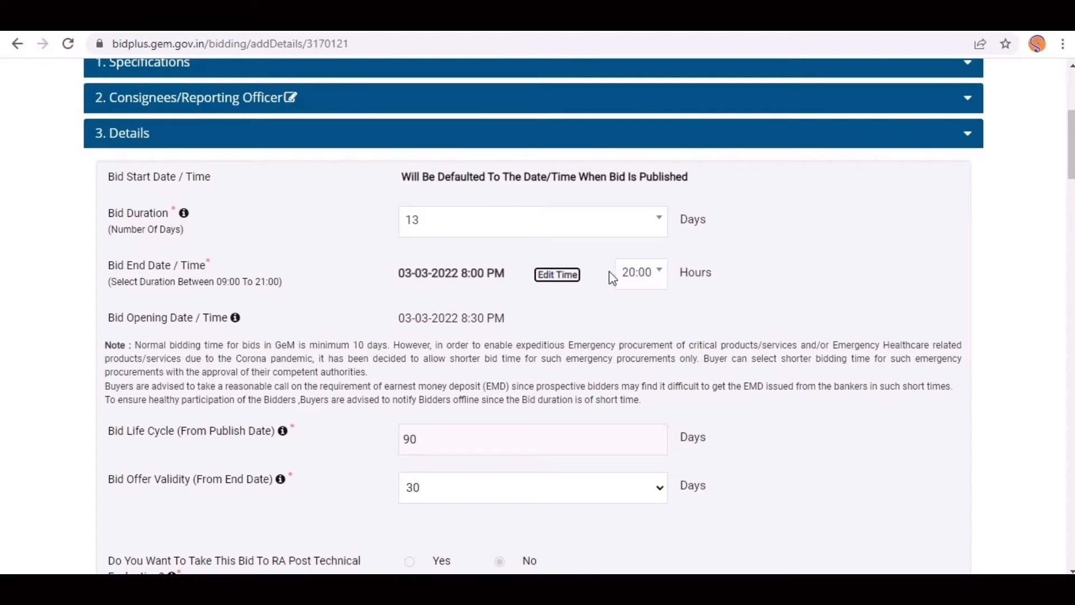
pyautogui.click(659, 276)
pyautogui.click(662, 353)
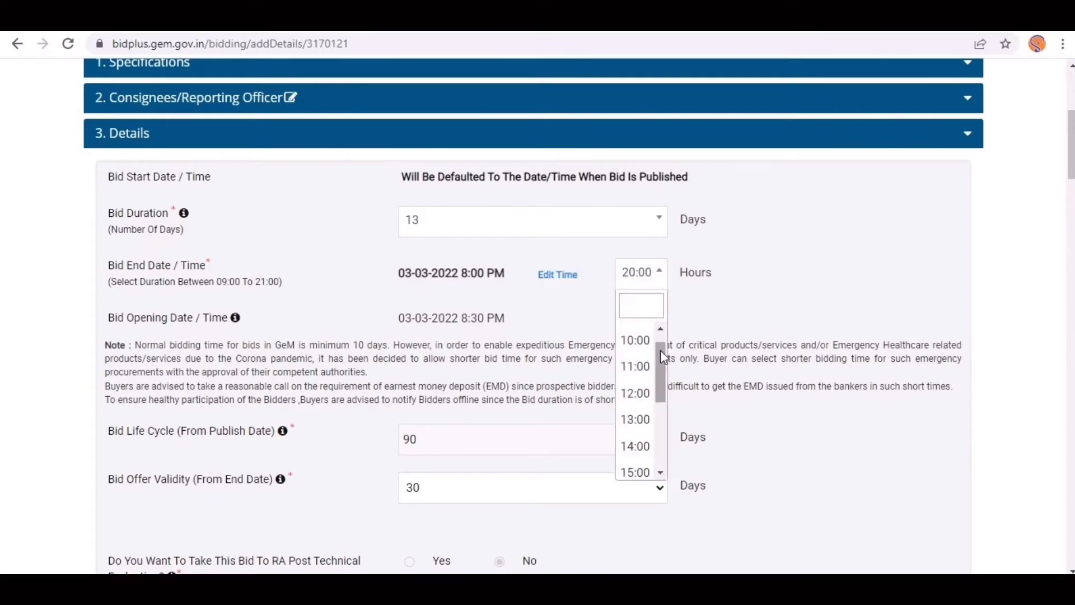
pyautogui.click(635, 366)
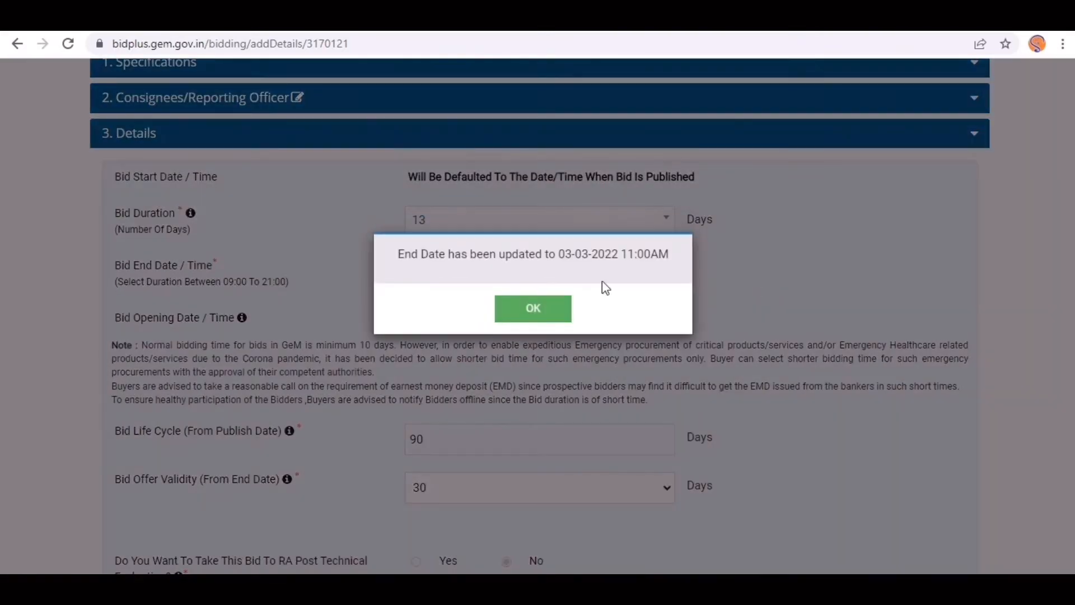
pyautogui.click(546, 311)
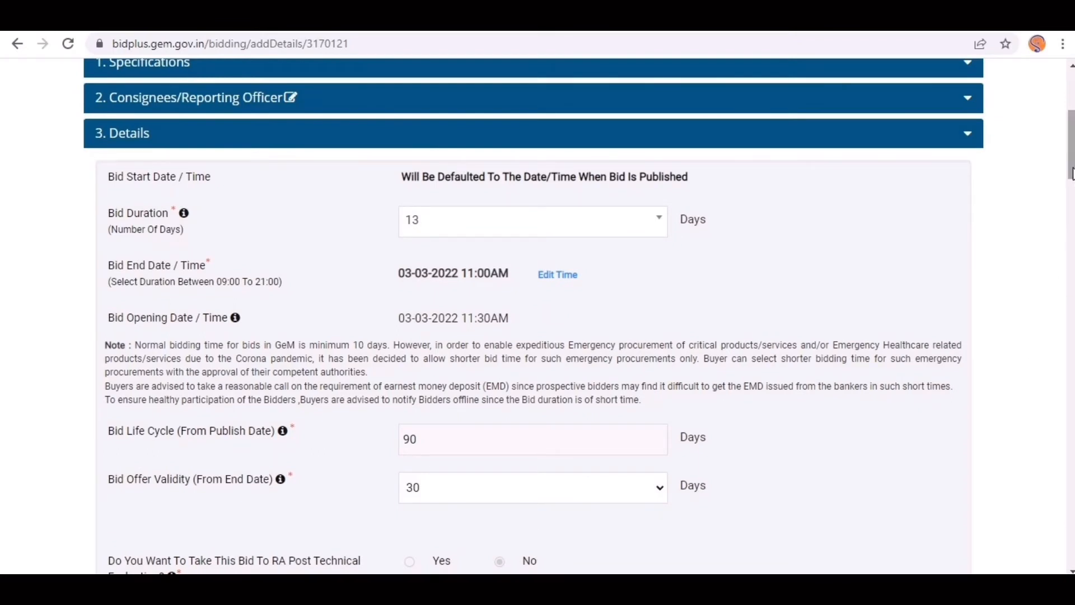
# Set the time allowed to the seller for technical clarifications during technical evaluation to 3 days
pyautogui.moveTo(1070, 172); pyautogui.dragTo(1070, 215)
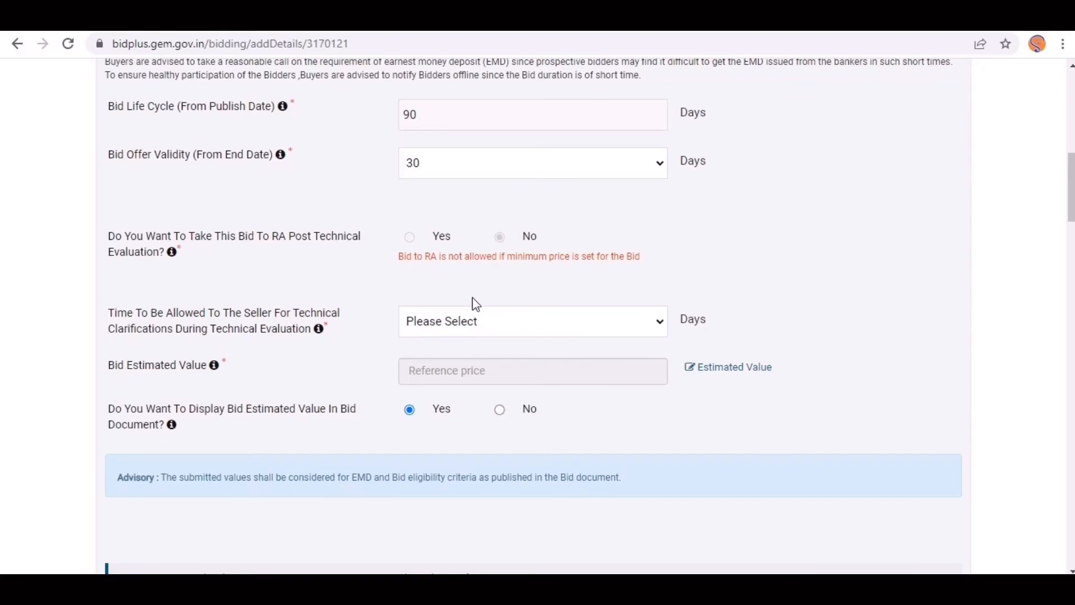
pyautogui.click(495, 326)
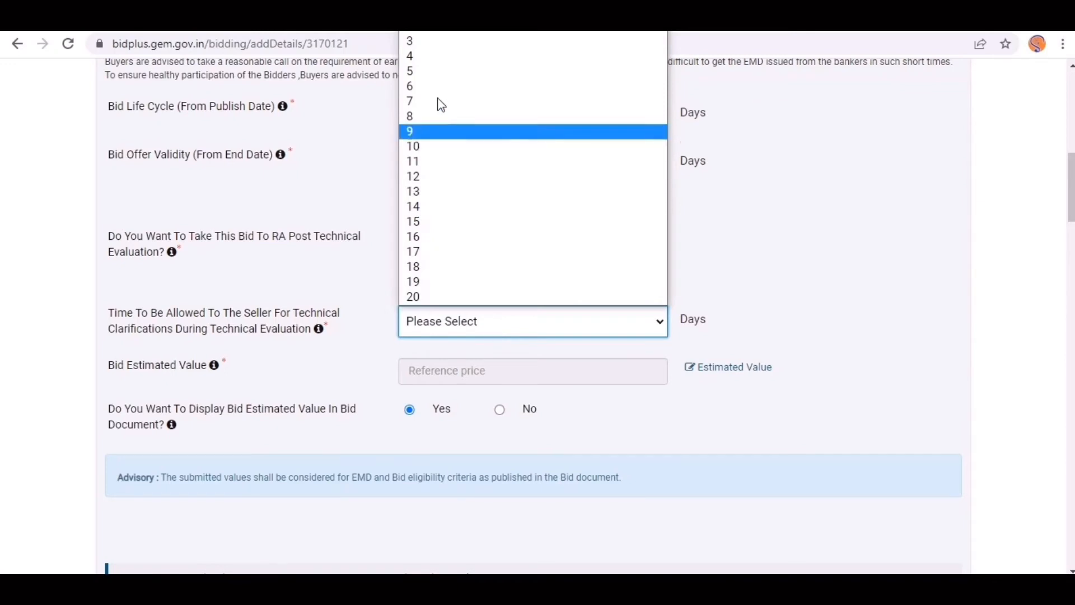
pyautogui.click(435, 42)
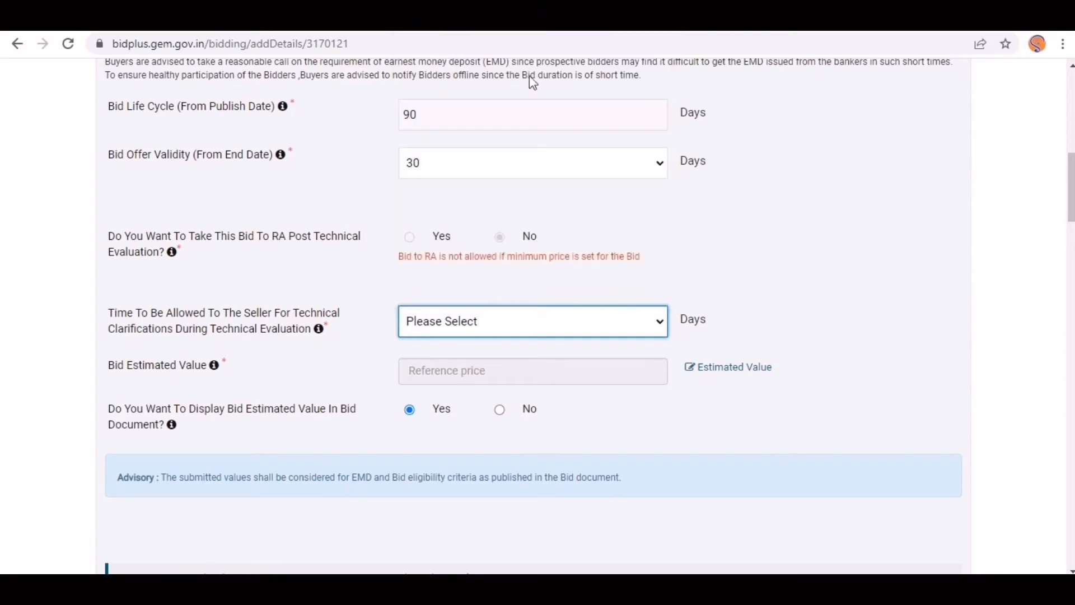
pyautogui.click(776, 267)
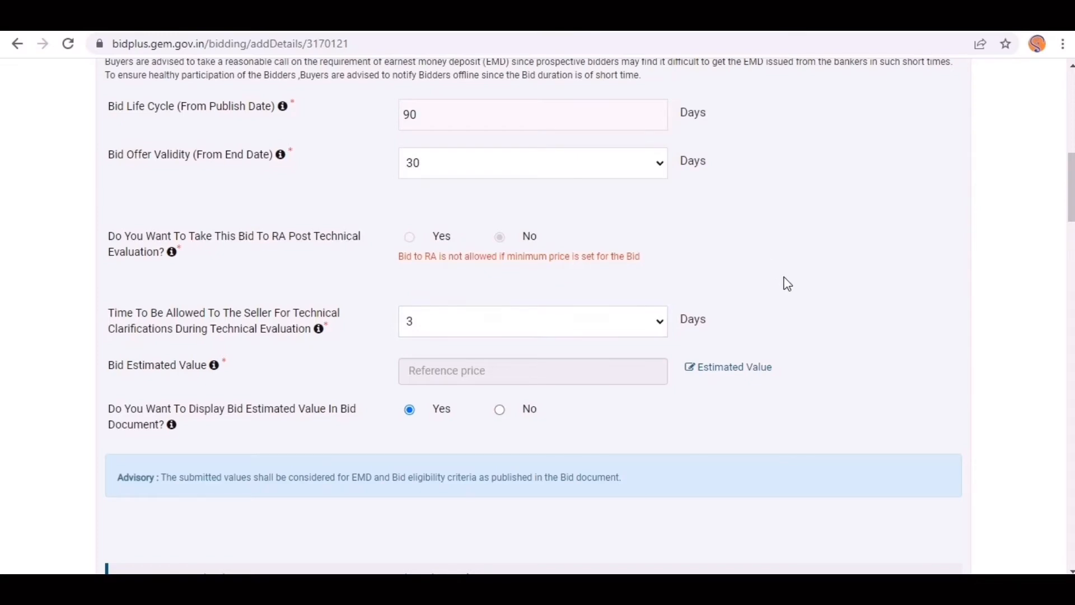
# Check the cost calculation in column G of the Excel sheet, and save 1176000 as the bid's estimated service value
pyautogui.click(697, 375)
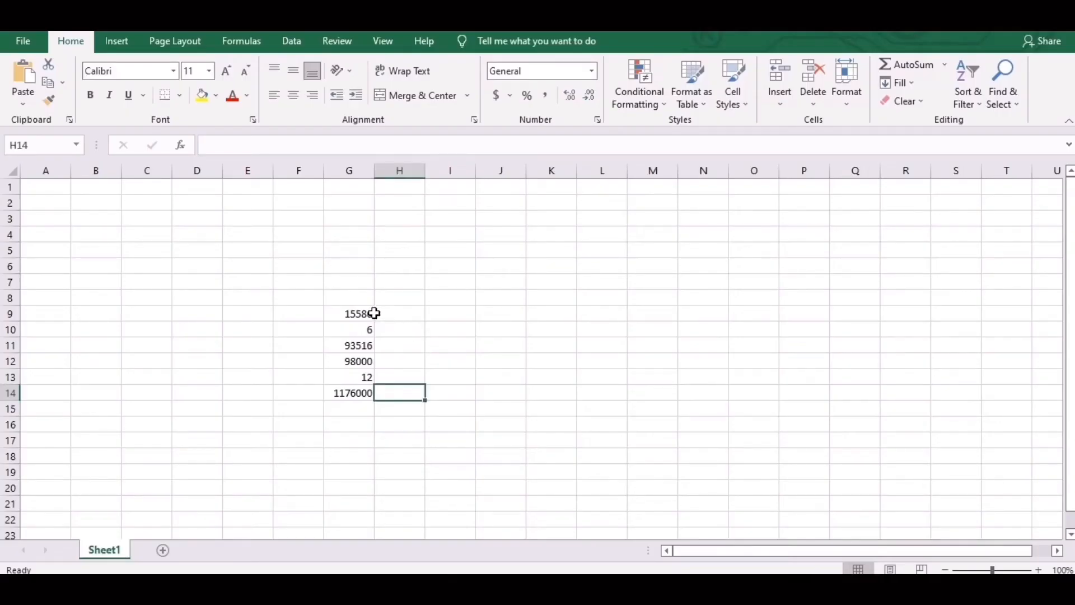
pyautogui.click(393, 317)
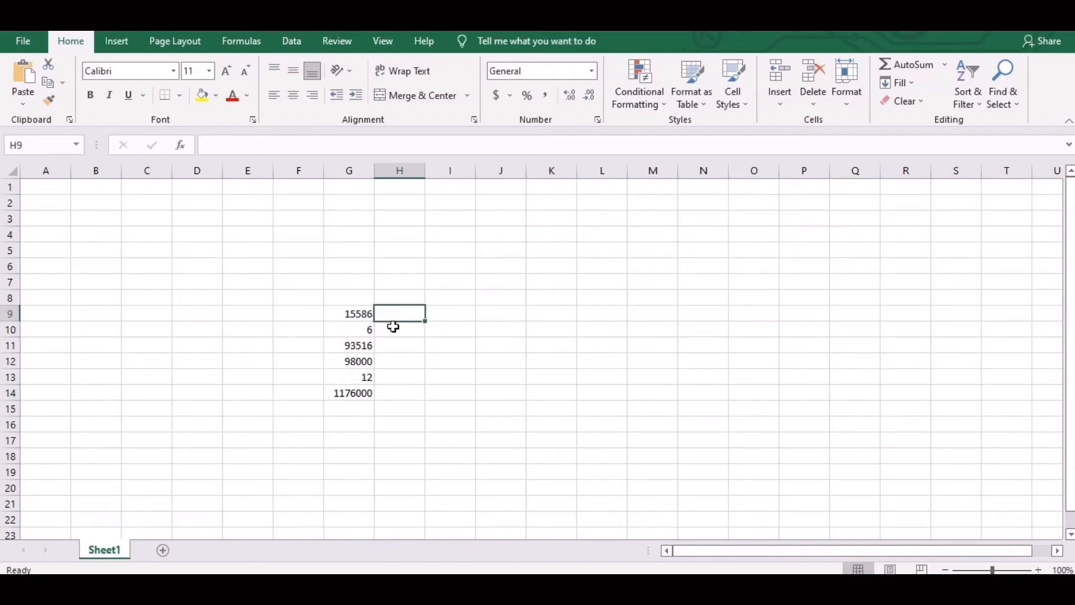
pyautogui.click(391, 331)
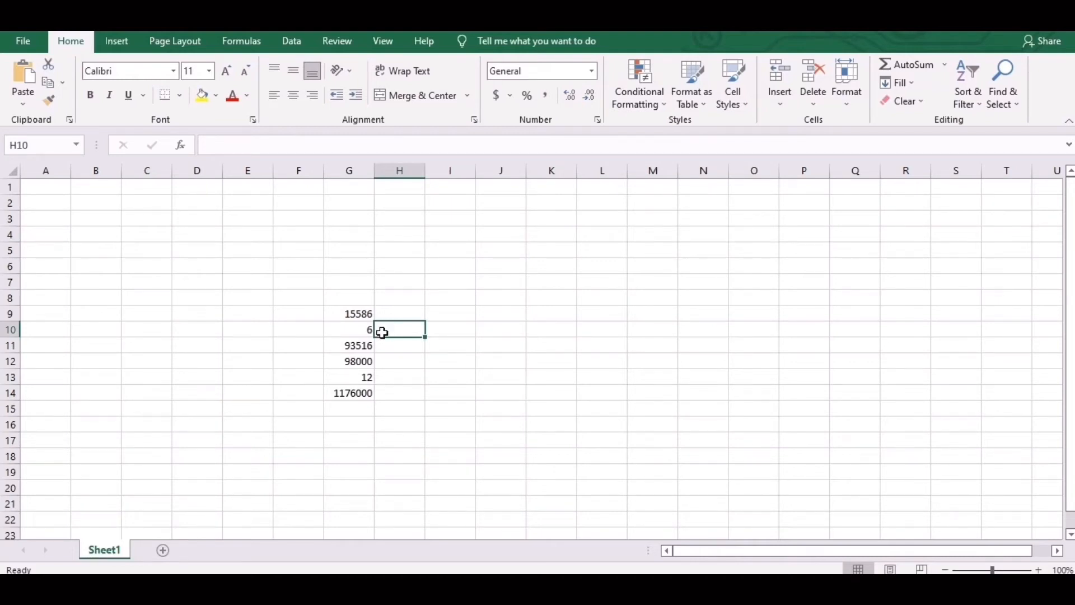
pyautogui.click(381, 346)
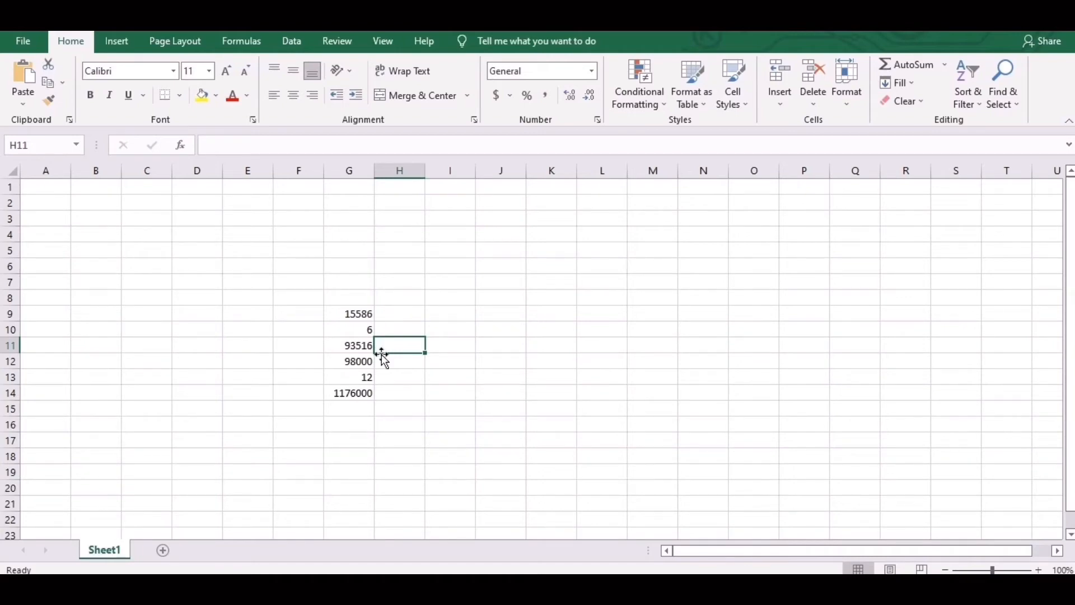
pyautogui.click(381, 363)
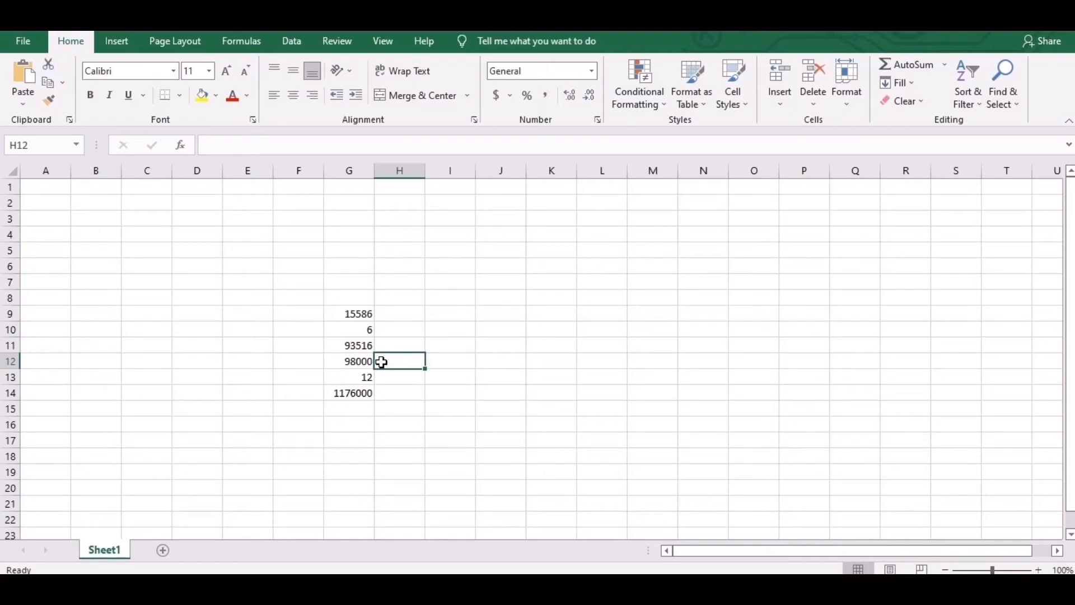
pyautogui.click(383, 378)
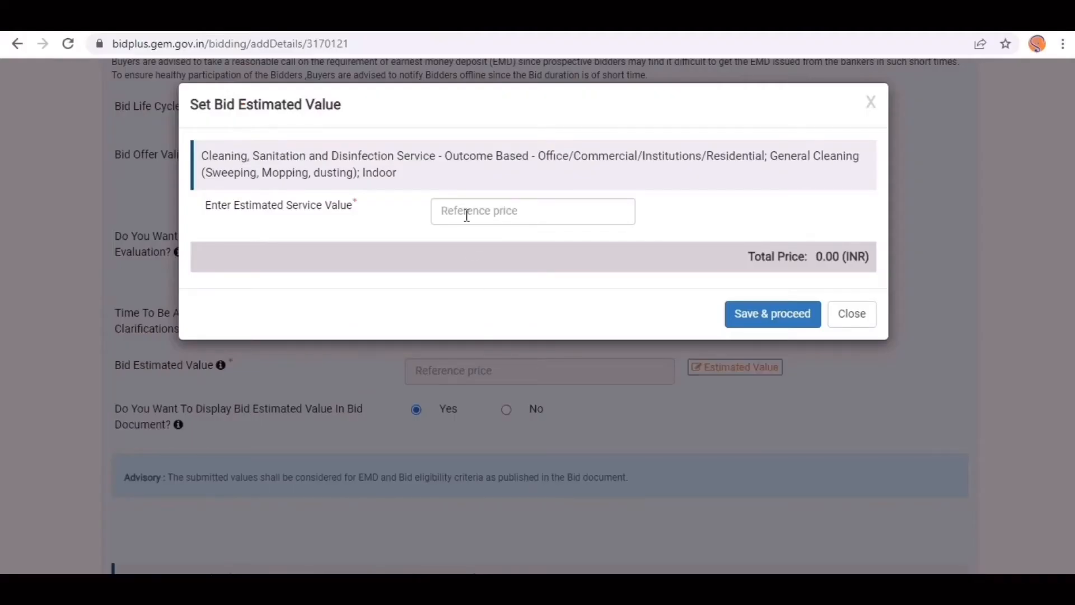
pyautogui.click(467, 215)
pyautogui.write('11760')
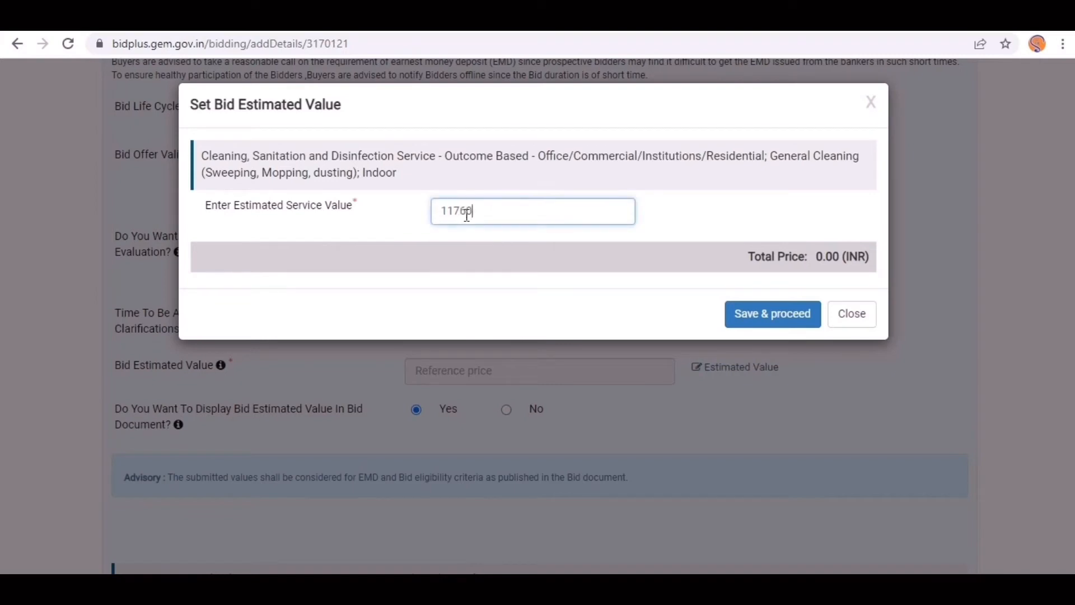
pyautogui.write('00')
pyautogui.click(755, 318)
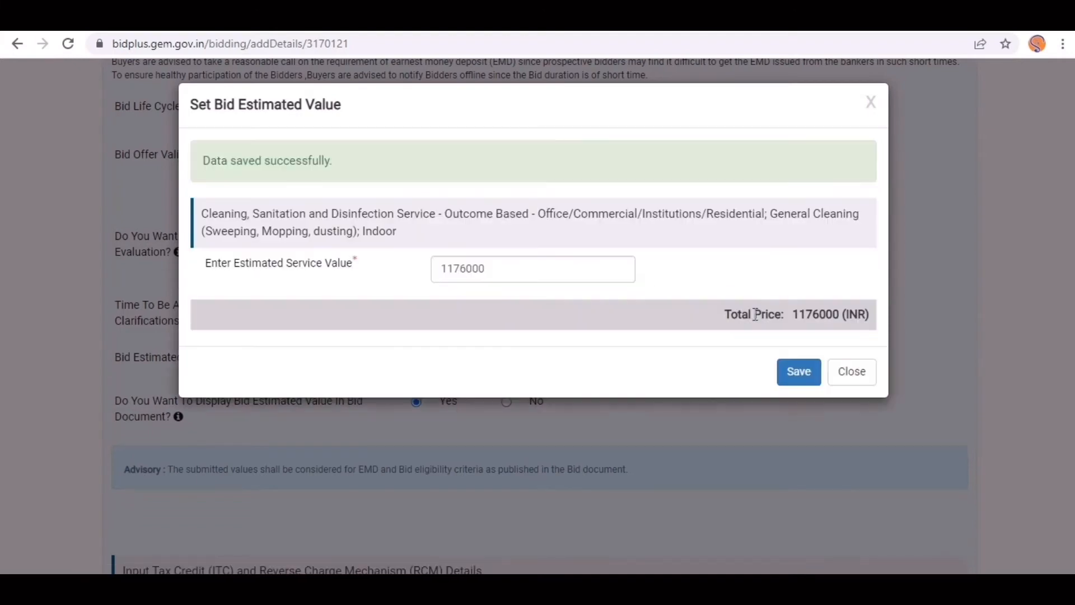
pyautogui.click(804, 371)
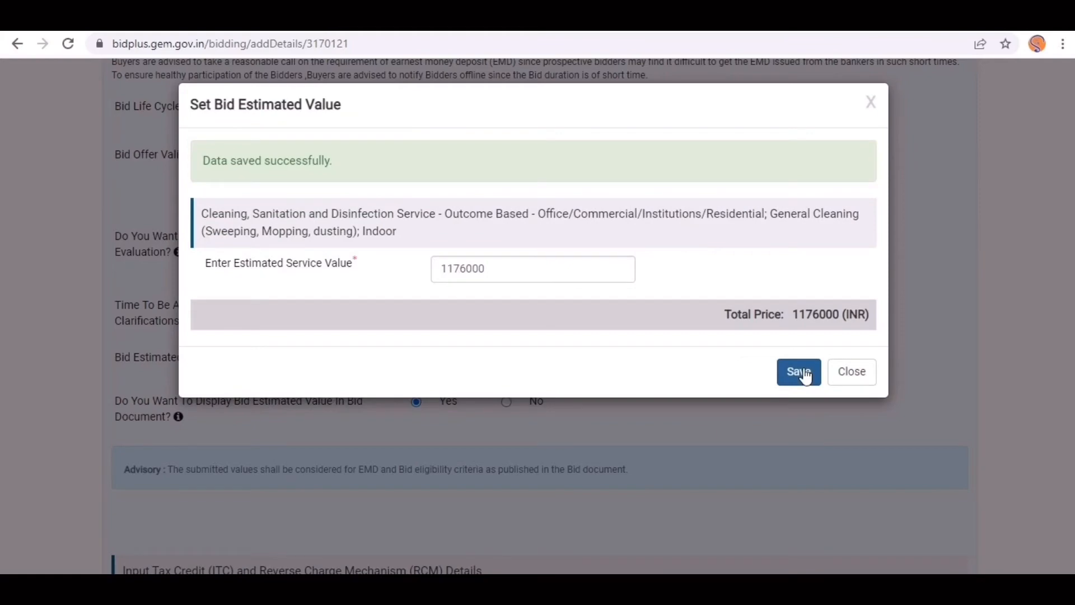
pyautogui.click(845, 376)
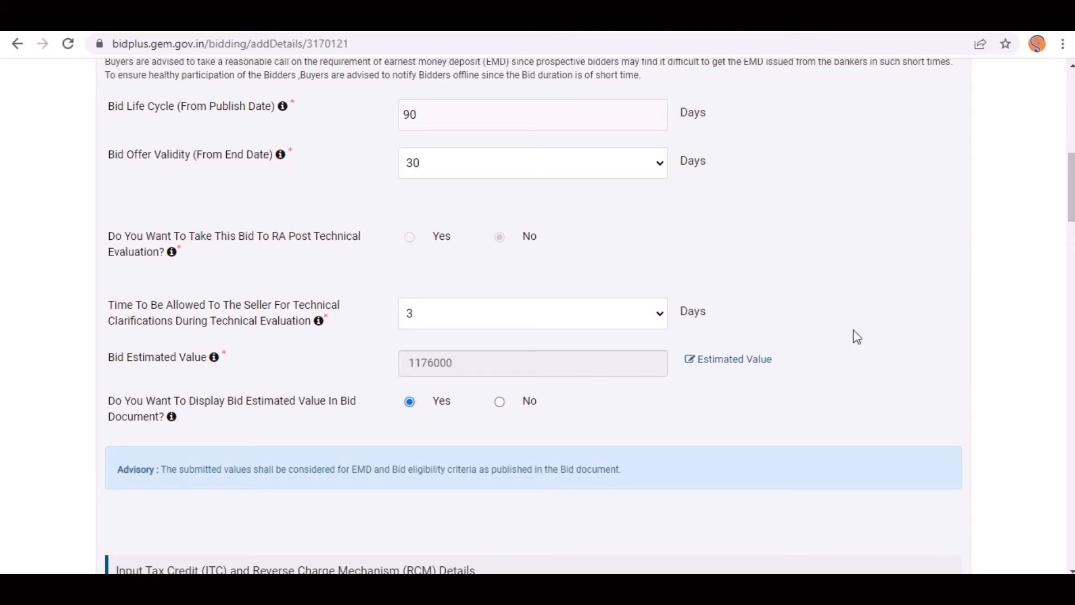
# Answer No to being a notified buyer for RCM under Section 9(4) of GST, and set the contract duration to 1 year
pyautogui.click(1070, 250)
pyautogui.moveTo(1070, 226); pyautogui.dragTo(1069, 202)
pyautogui.click(502, 291)
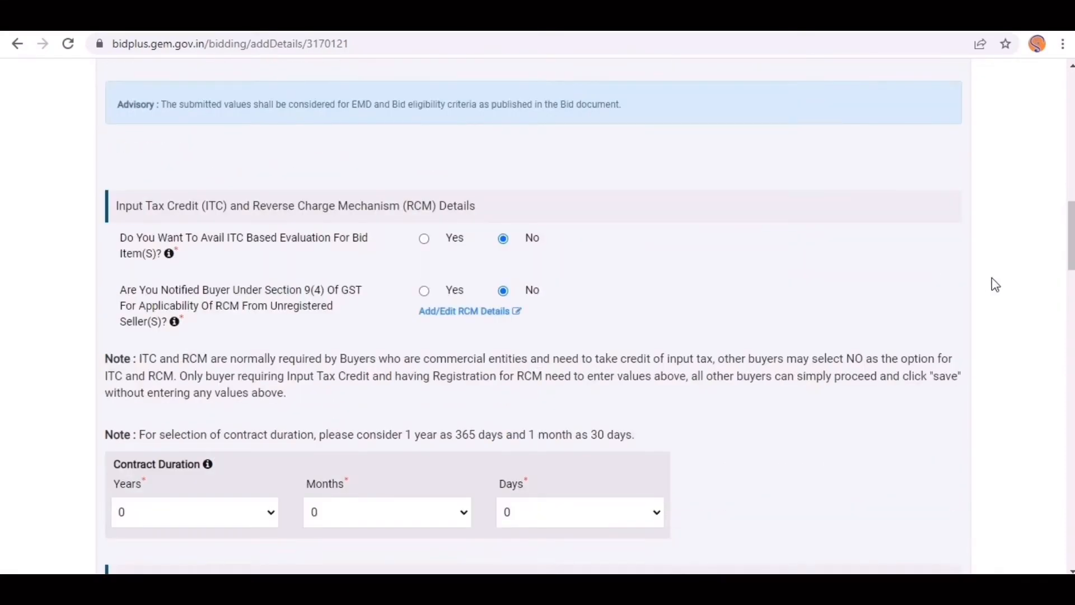
pyautogui.scroll(-5, 1070, 229)
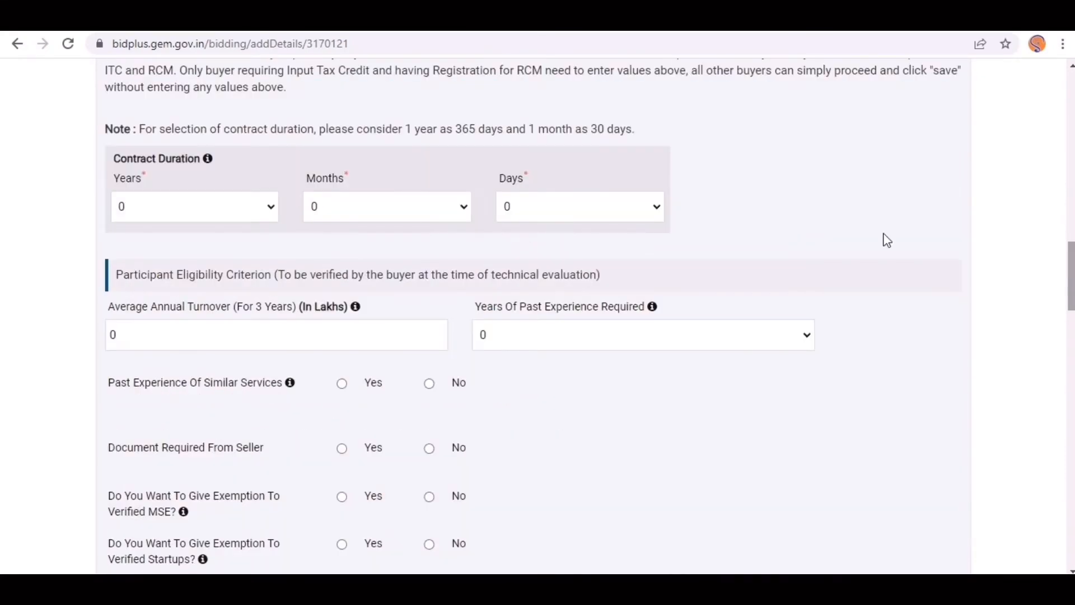
pyautogui.click(163, 217)
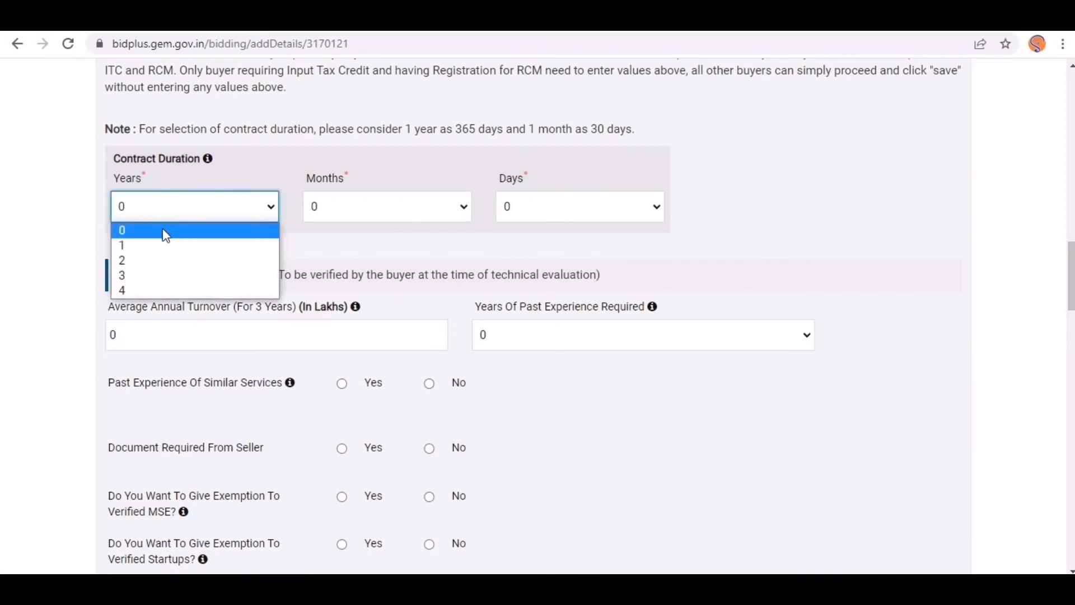
pyautogui.click(164, 247)
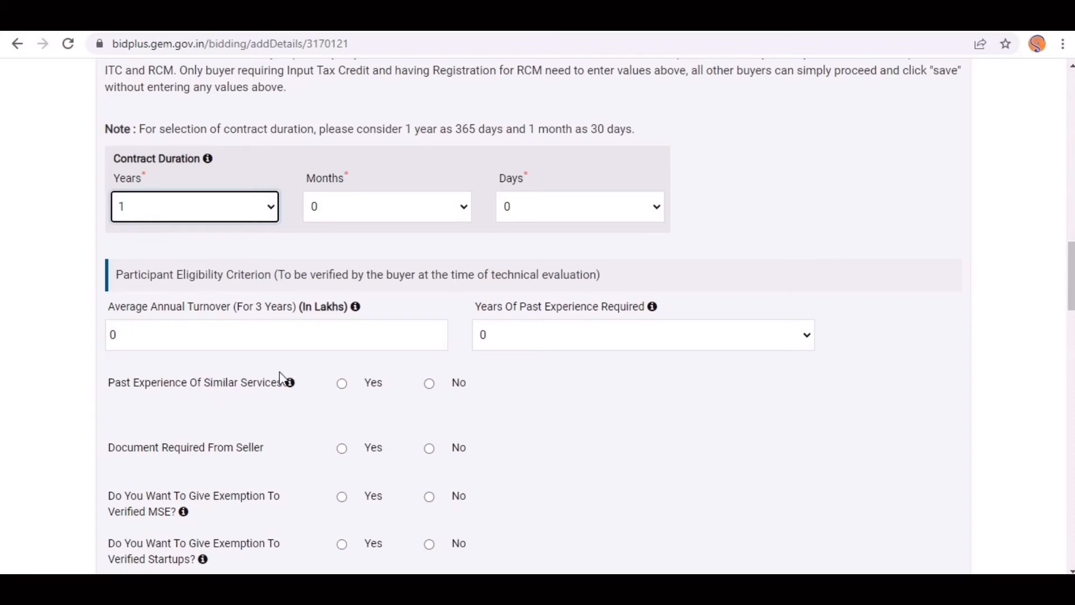
# Set the years of past experience required to 2, and answer Yes to past experience of similar services
pyautogui.click(254, 336)
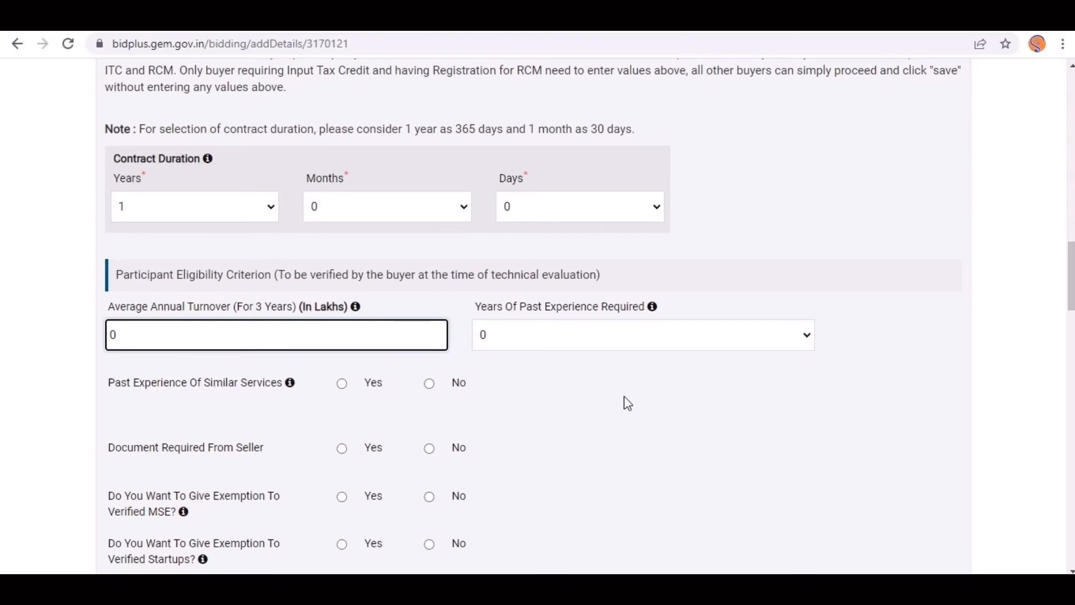
pyautogui.click(596, 343)
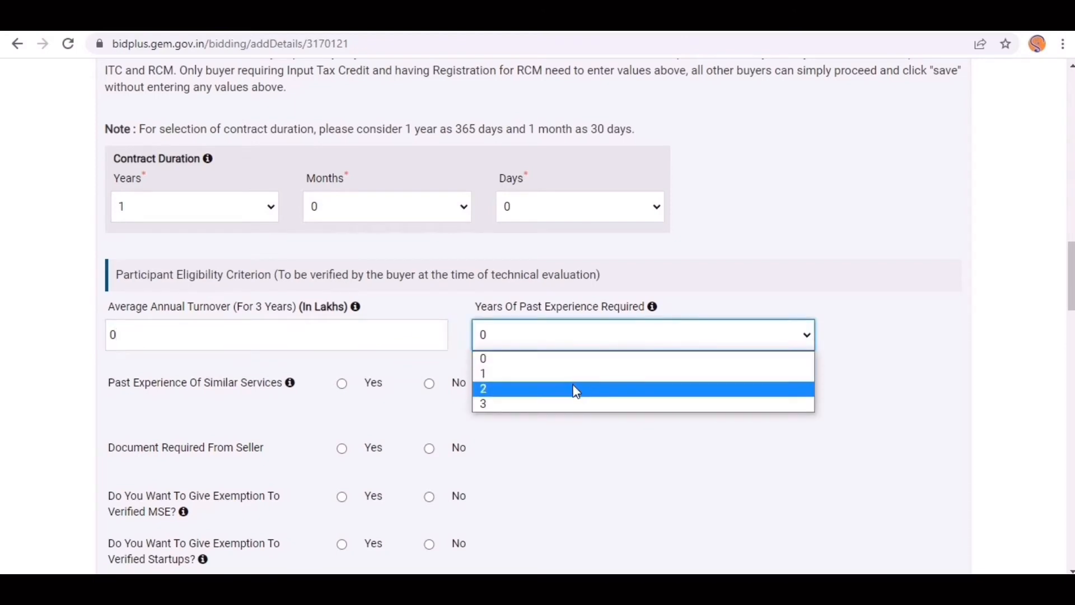
pyautogui.click(576, 389)
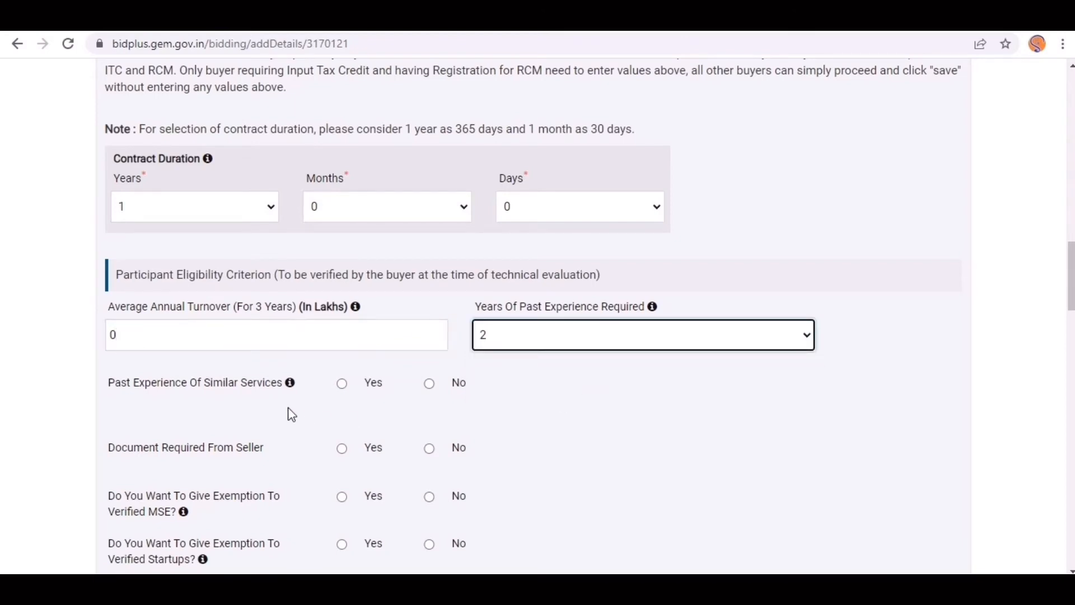
pyautogui.click(341, 385)
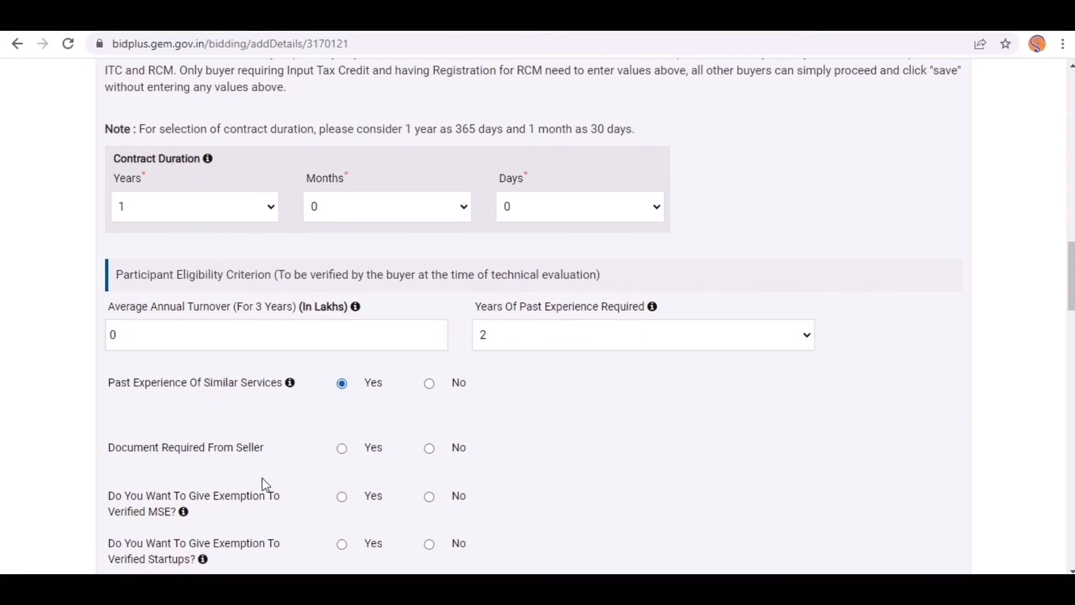
# Answer Yes to documents required from the seller, and choose Experience Criteria as the required document
pyautogui.click(341, 449)
pyautogui.click(724, 459)
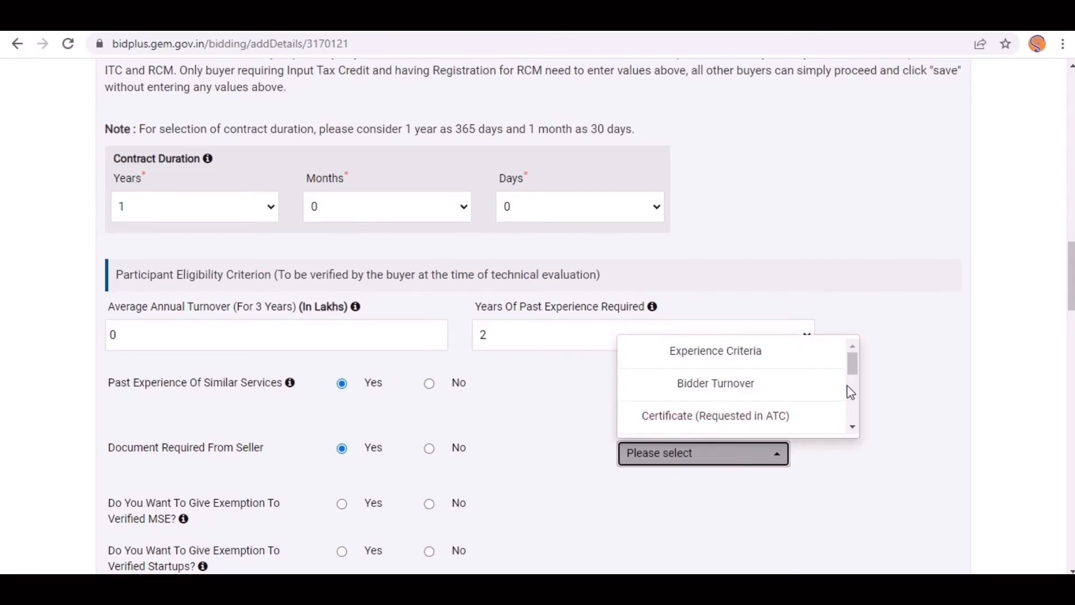
pyautogui.moveTo(853, 370)
pyautogui.mouseDown()
pyautogui.moveTo(872, 430)
pyautogui.moveTo(845, 351)
pyautogui.mouseUp()
pyautogui.click(716, 351)
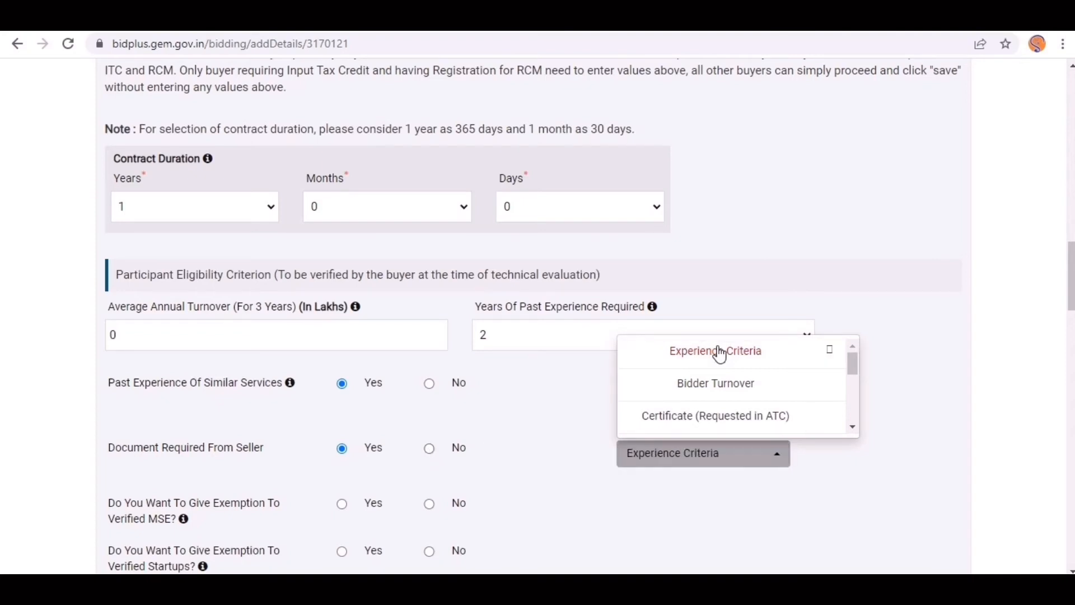
pyautogui.click(772, 352)
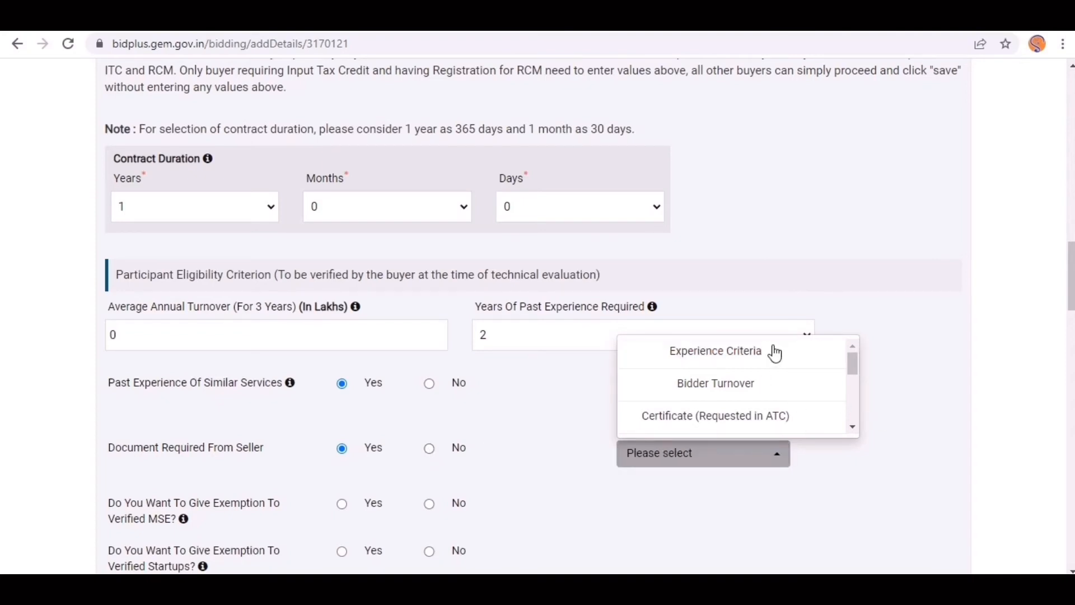
pyautogui.click(747, 338)
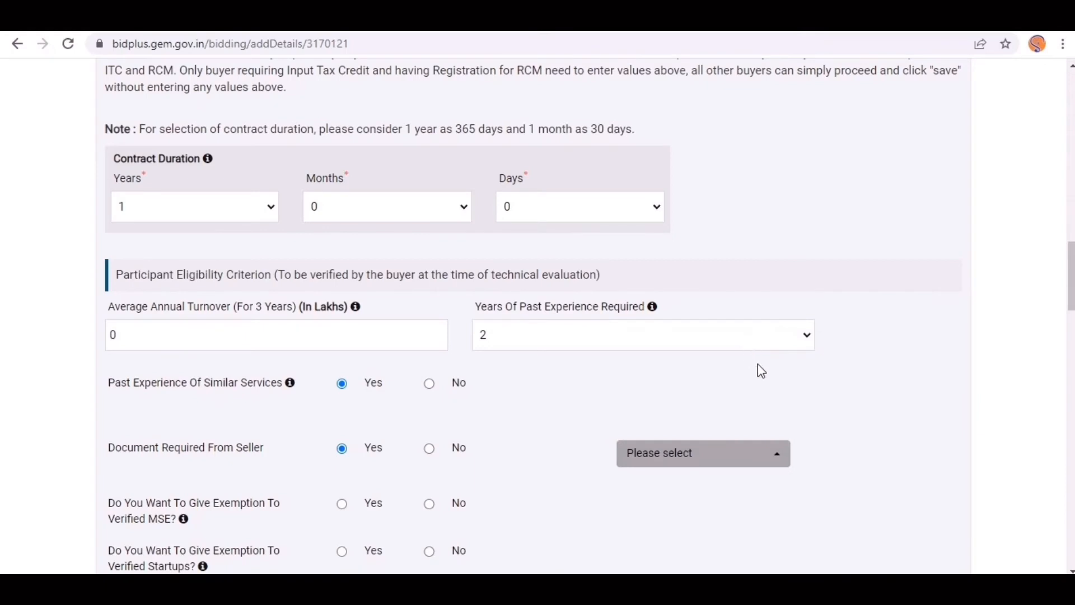
pyautogui.click(722, 448)
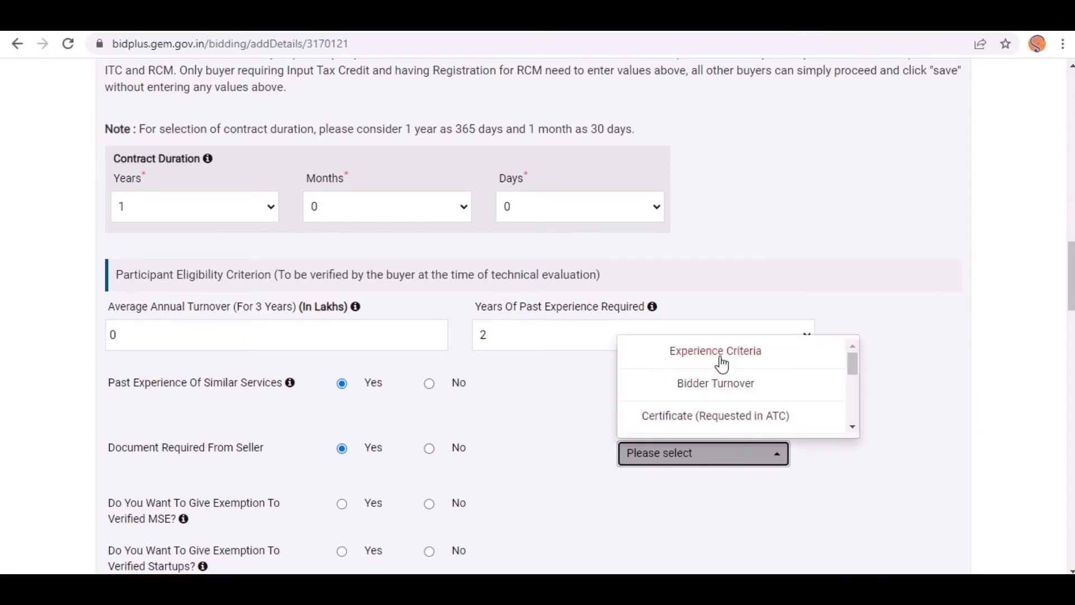
pyautogui.click(721, 352)
pyautogui.click(884, 459)
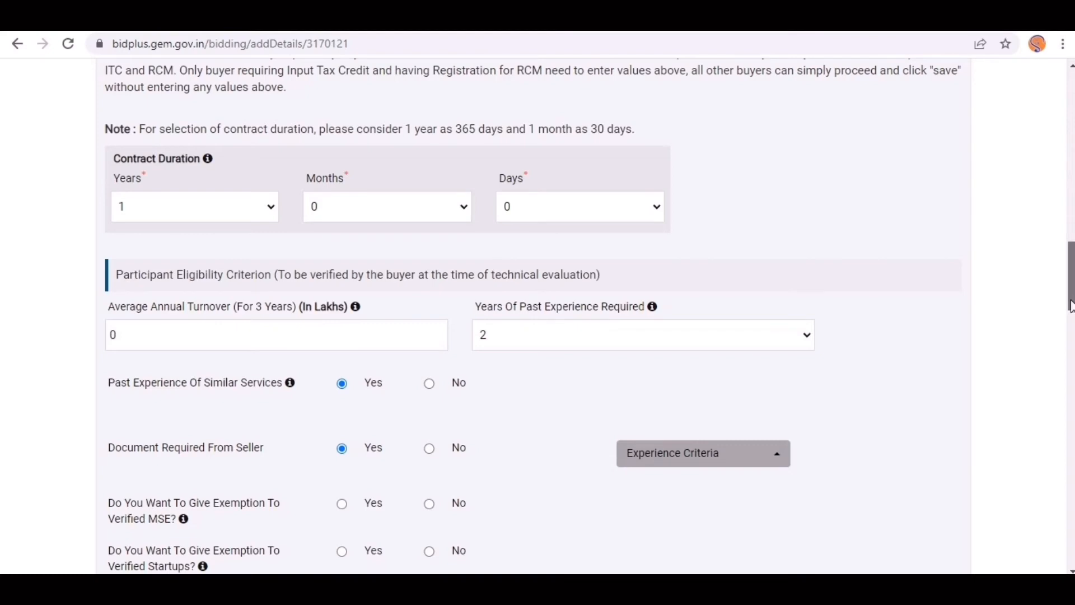
# Answer Yes to giving exemption to verified MSEs, and choose Years of Experience as the exempted criterion
pyautogui.moveTo(1071, 290); pyautogui.dragTo(1071, 320)
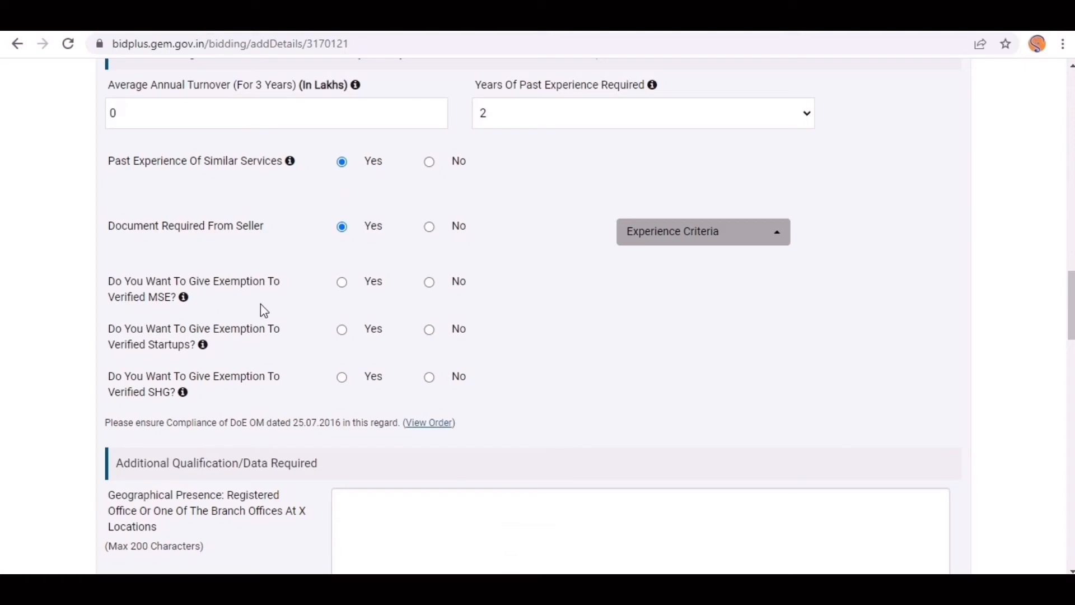
pyautogui.click(343, 283)
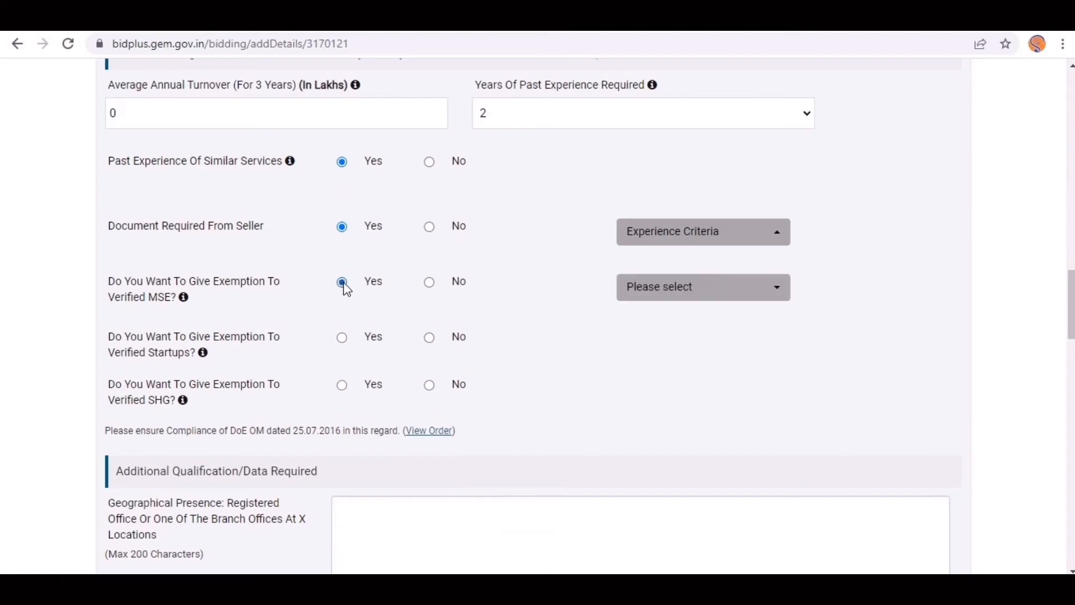
pyautogui.click(708, 297)
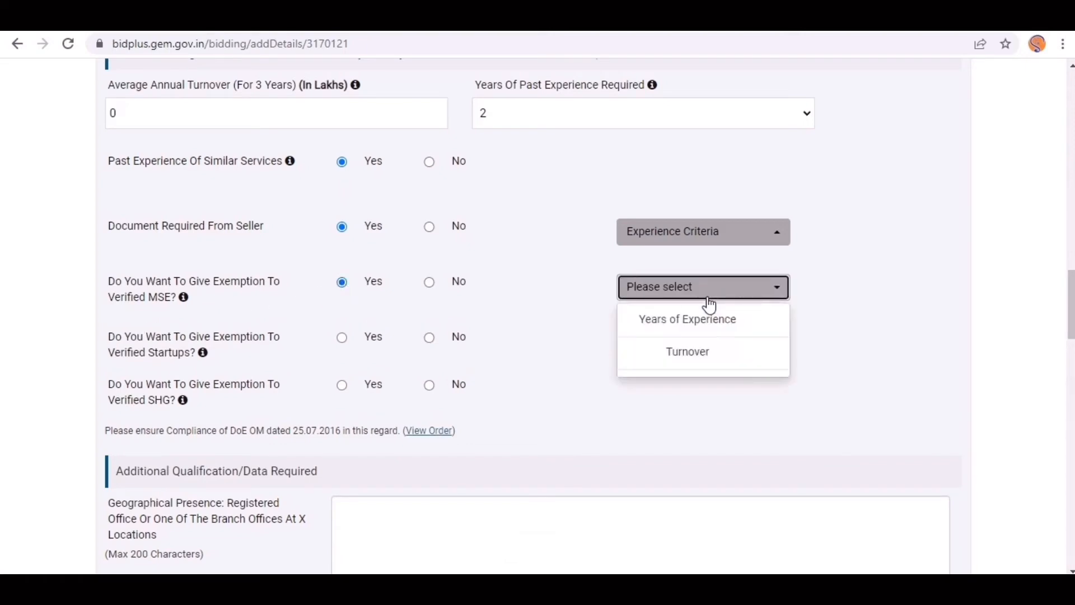
pyautogui.click(720, 325)
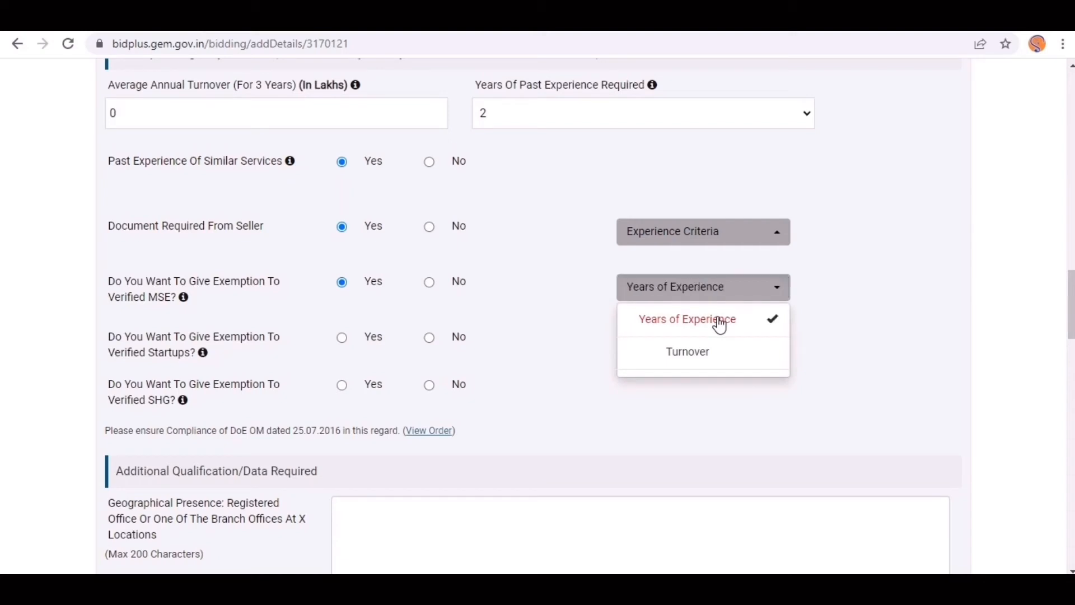
pyautogui.click(579, 360)
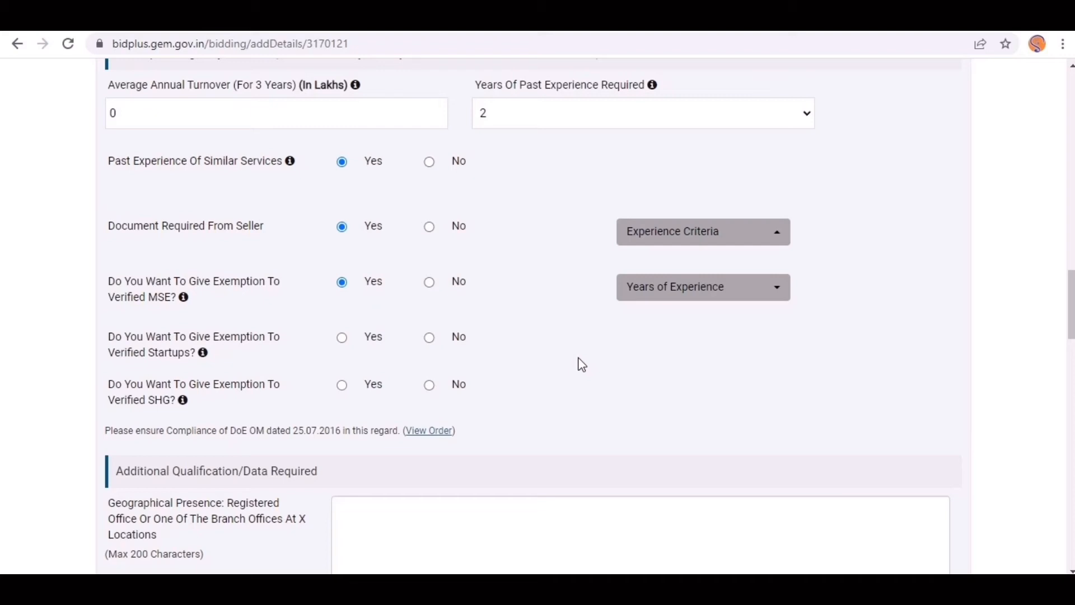
# Answer Yes to the verified startups exemption with Years of Experience as its criterion, and No to the verified SHG exemption
pyautogui.click(429, 337)
pyautogui.click(343, 339)
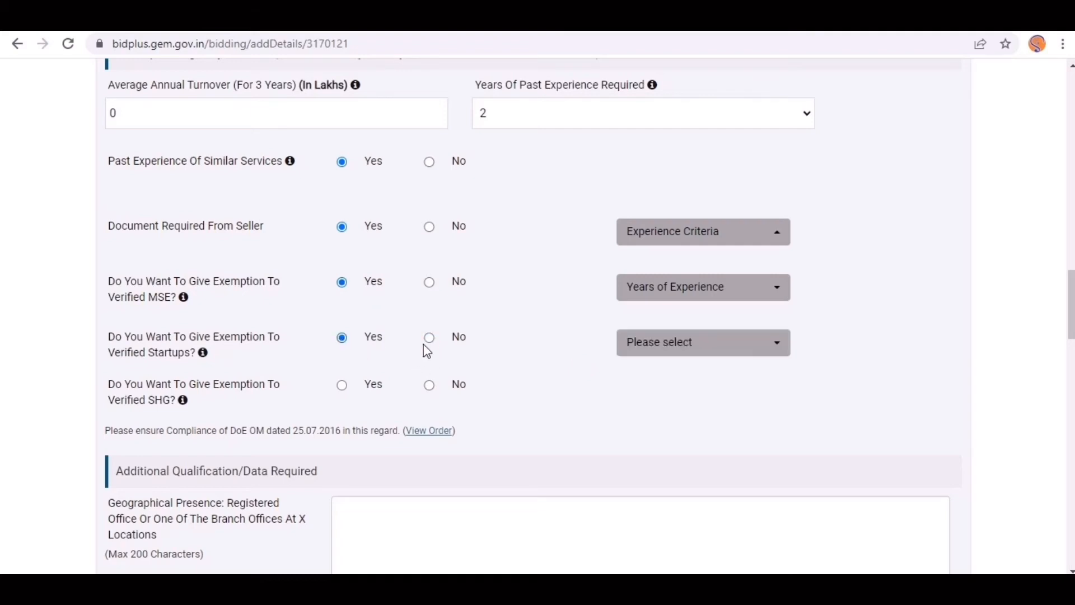
pyautogui.click(666, 351)
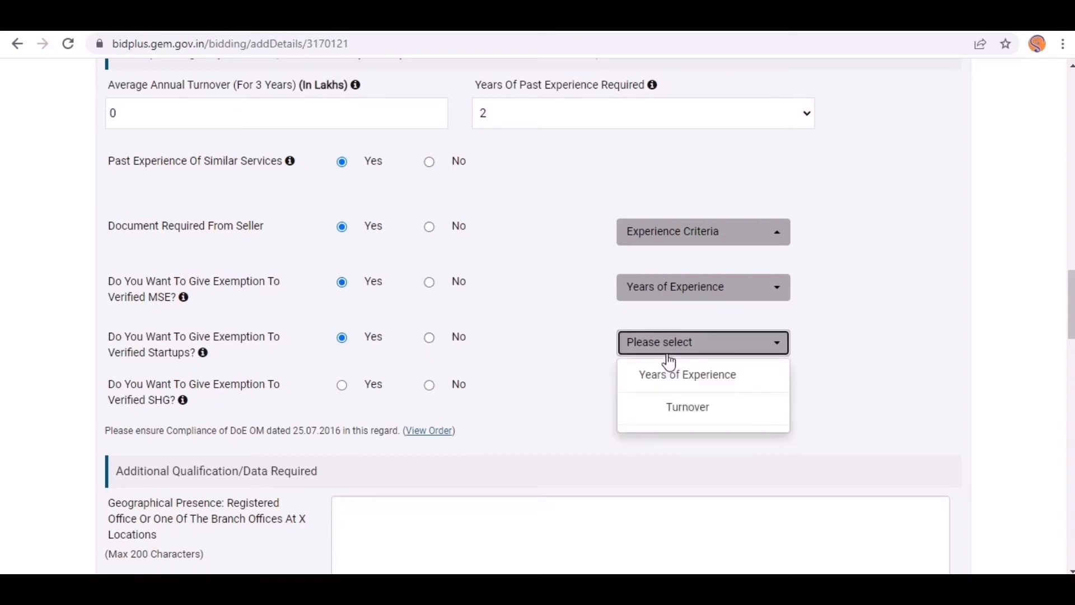
pyautogui.click(680, 386)
pyautogui.click(547, 395)
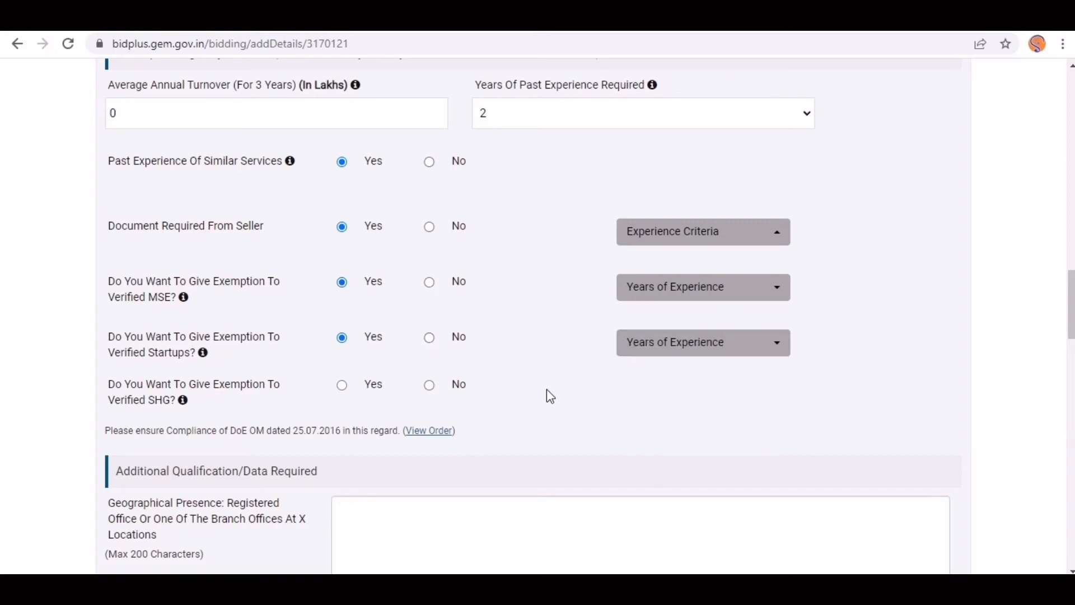
pyautogui.click(431, 387)
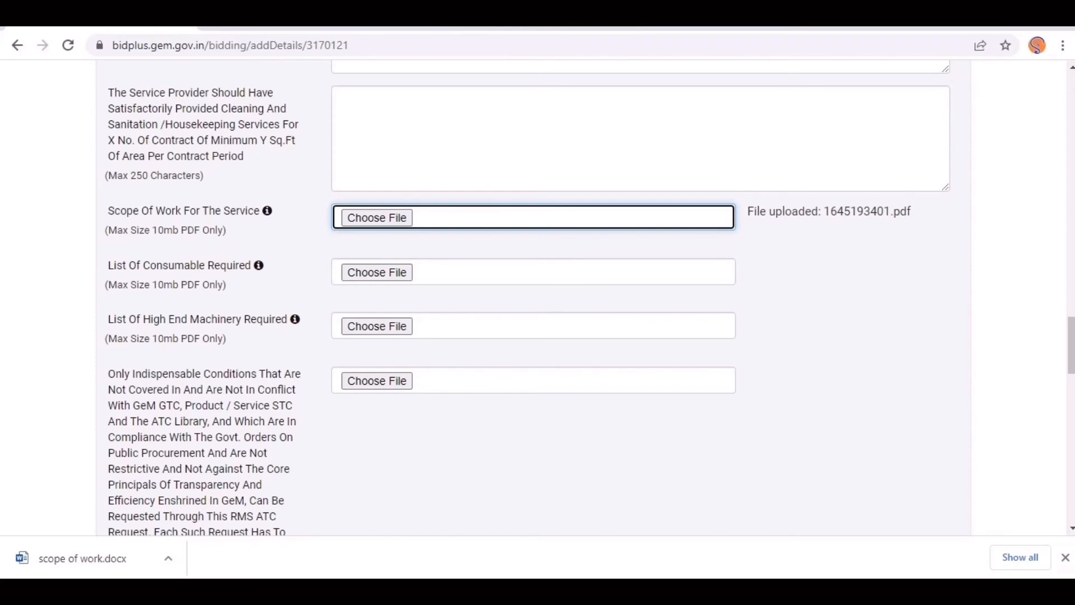
# Save the bid details with QCBS, least cost evaluation and pre-bid interaction all left at No, and dismiss the RCM alert
pyautogui.moveTo(1071, 345); pyautogui.dragTo(1071, 437)
pyautogui.scroll(-2, 533, 289)
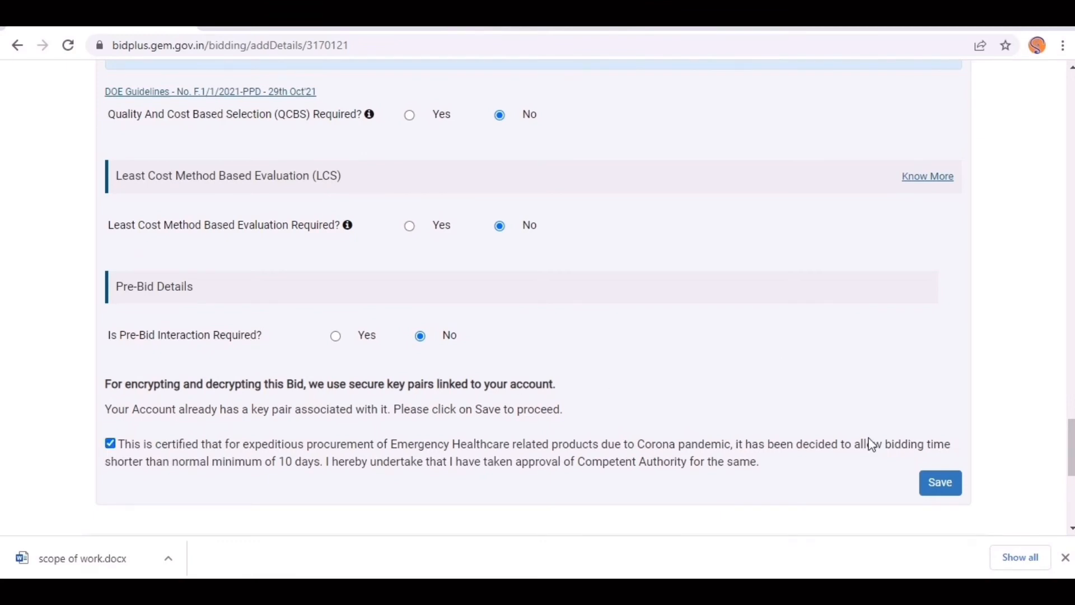
pyautogui.click(931, 488)
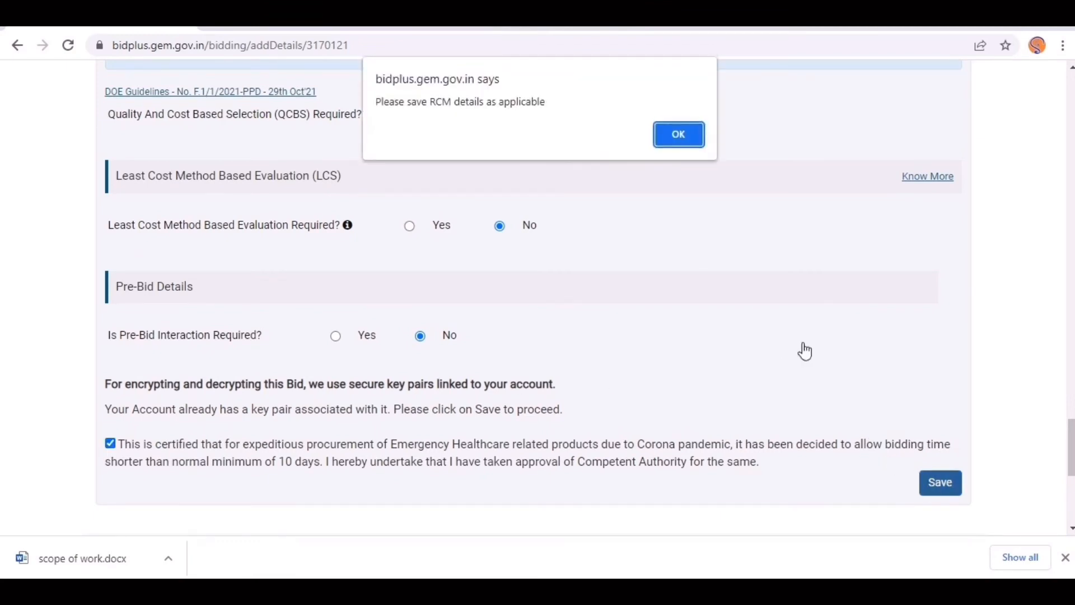
pyautogui.click(676, 136)
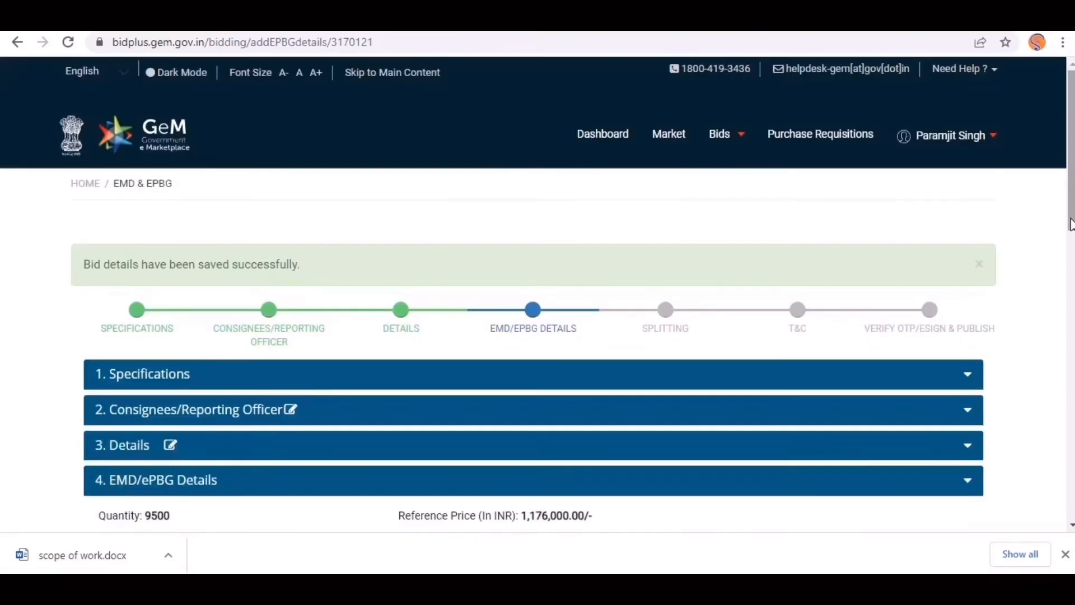
# Review the EMD and ePBG requirements, and save them with both left at No
pyautogui.moveTo(1070, 224); pyautogui.dragTo(1071, 418)
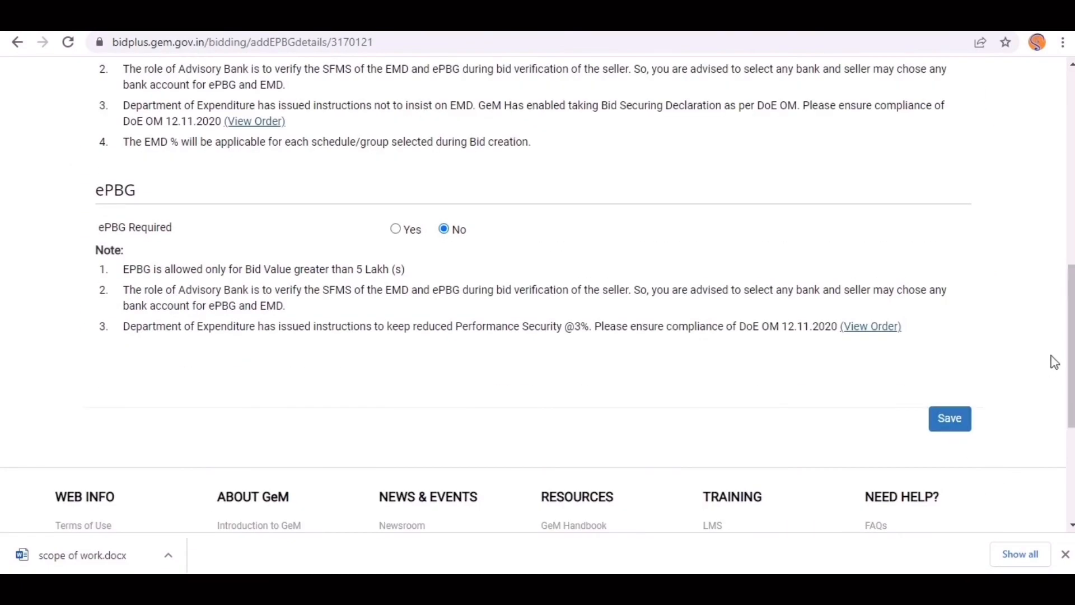
pyautogui.moveTo(1070, 362); pyautogui.dragTo(1057, 294)
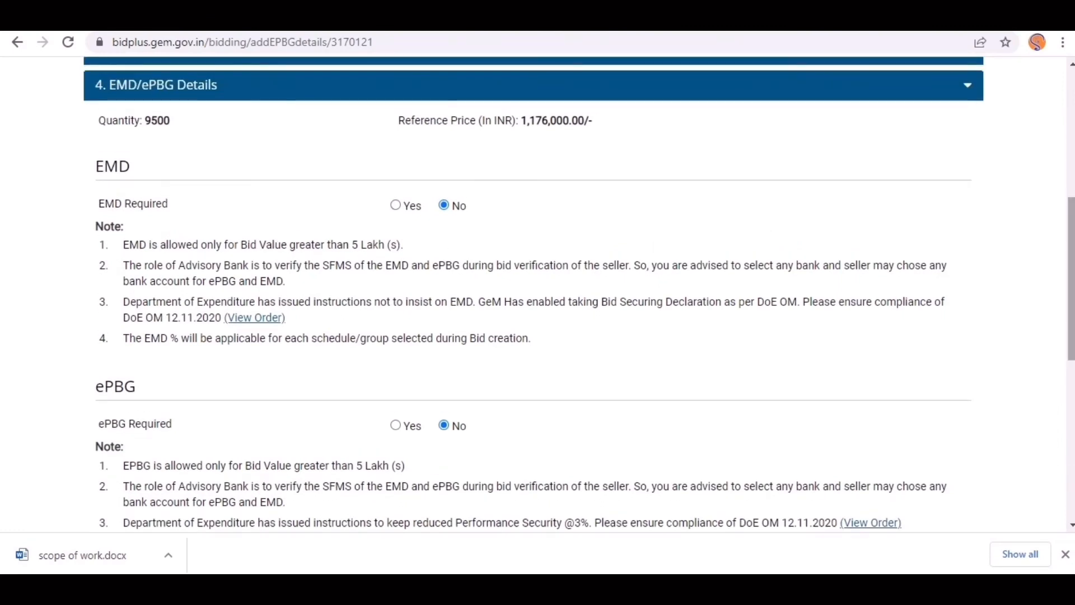
pyautogui.moveTo(1071, 280); pyautogui.dragTo(1071, 362)
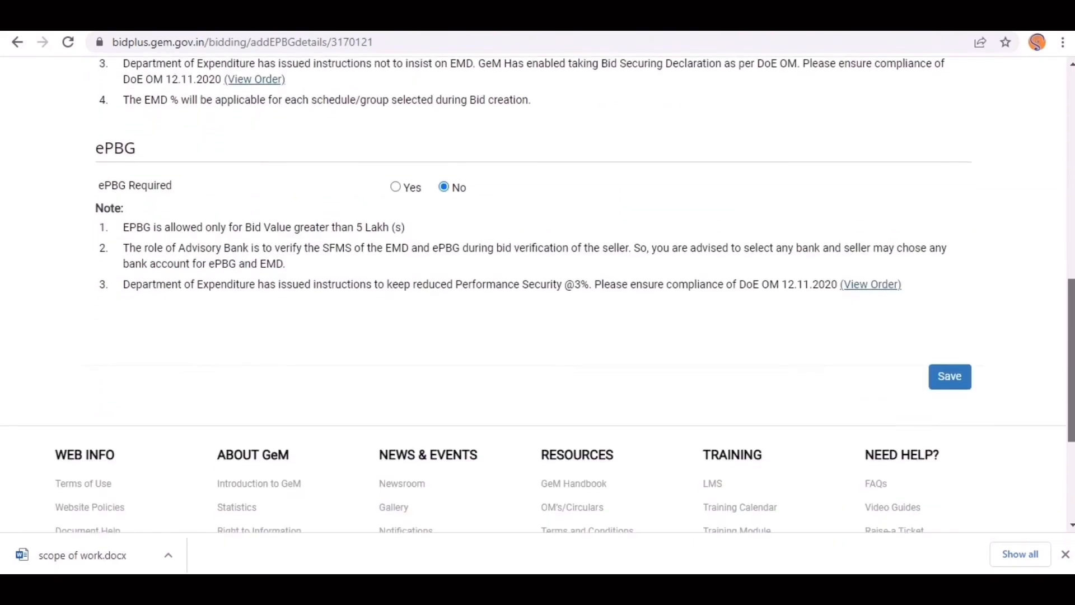
pyautogui.click(956, 375)
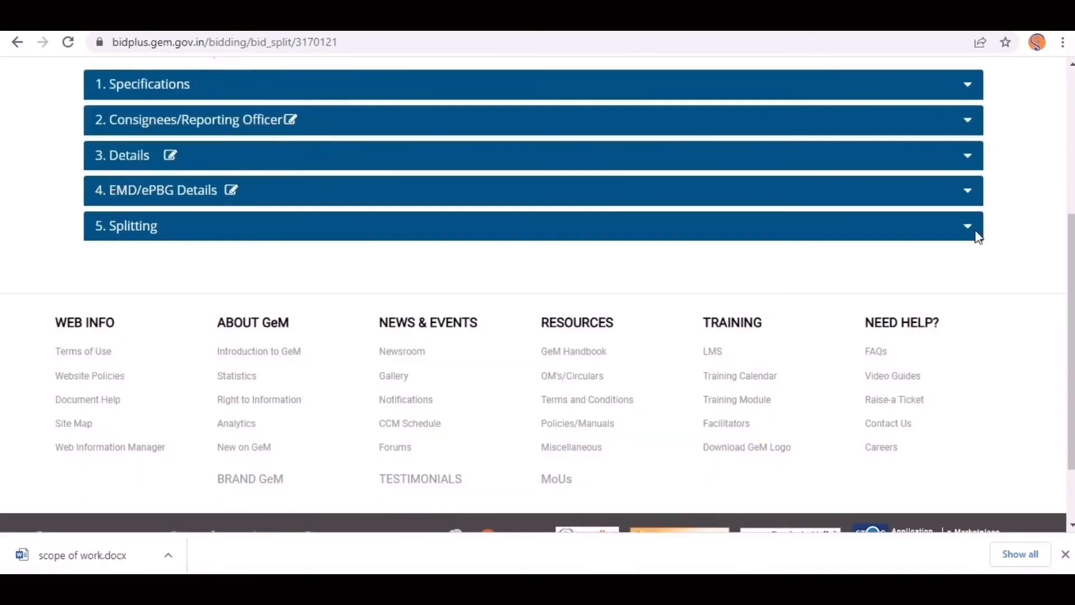
# Expand the Splitting section and save it with purchase preference to MSE left at Yes
pyautogui.click(969, 227)
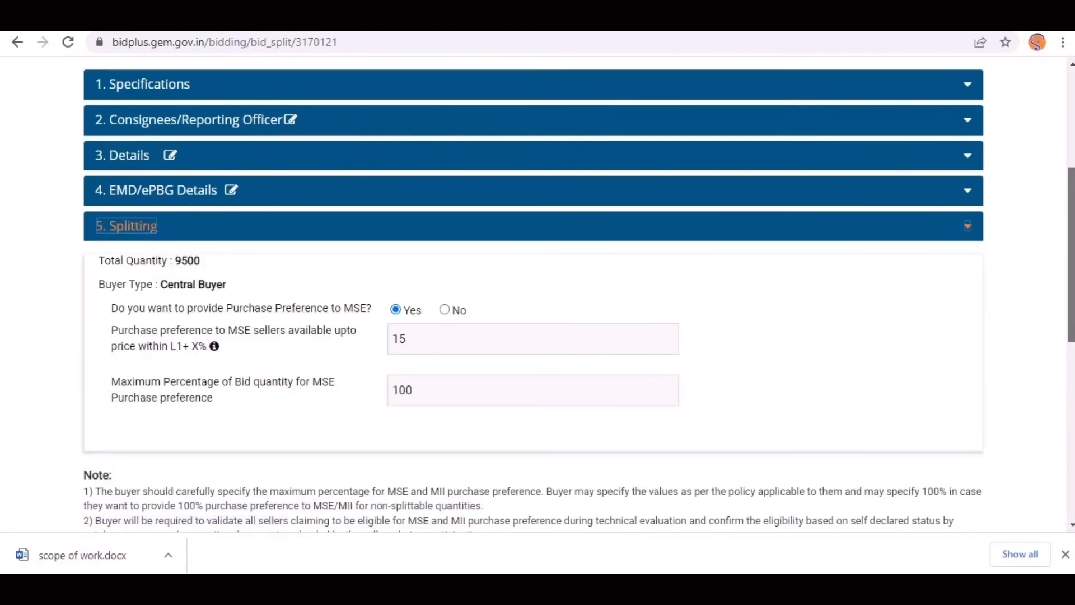
pyautogui.scroll(-1, 577, 294)
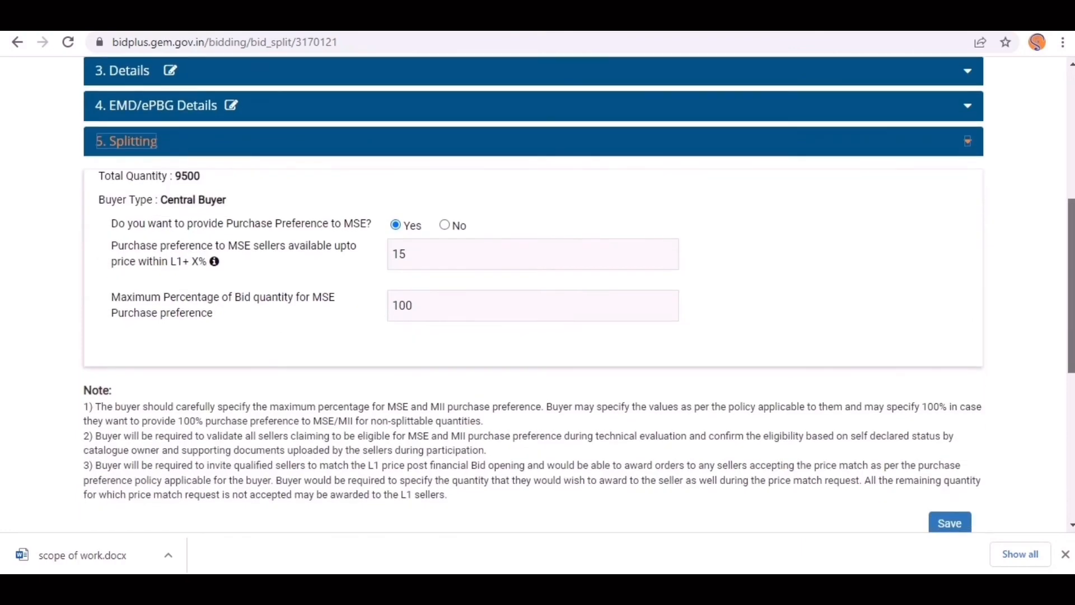
pyautogui.scroll(-2, 578, 294)
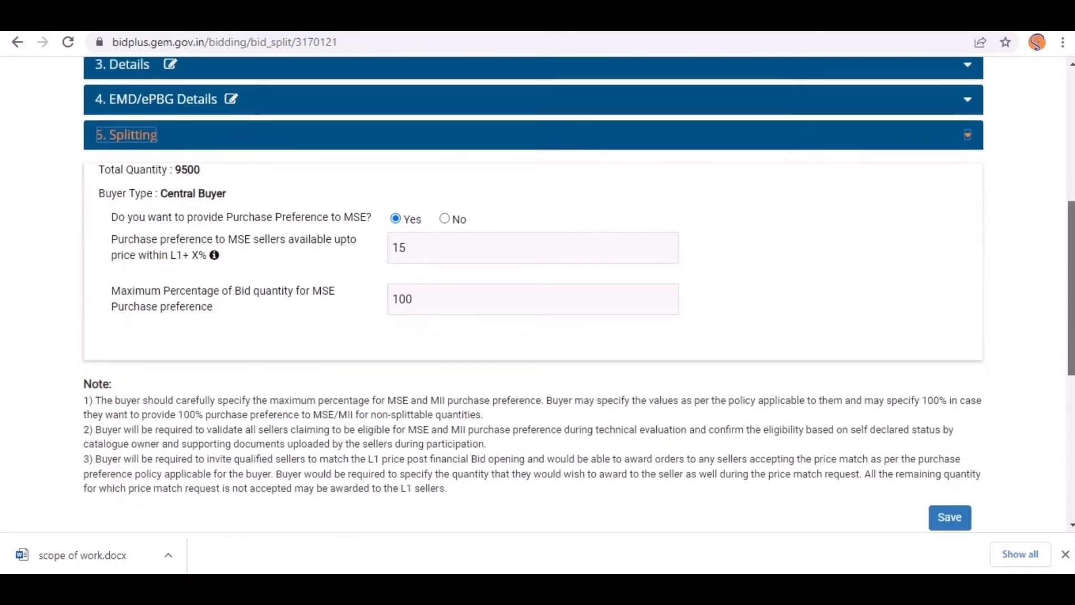
pyautogui.click(950, 395)
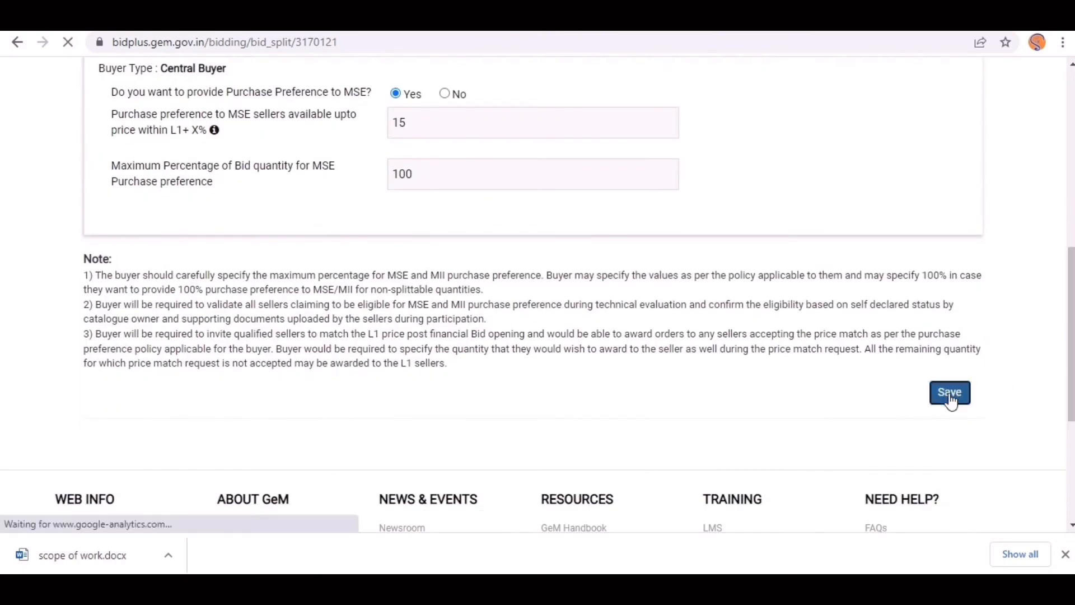
# Add the Certificates clause on rejecting offers that lack the certificates or documents sought to the bid's additional terms and conditions
pyautogui.scroll(-5, 1069, 336)
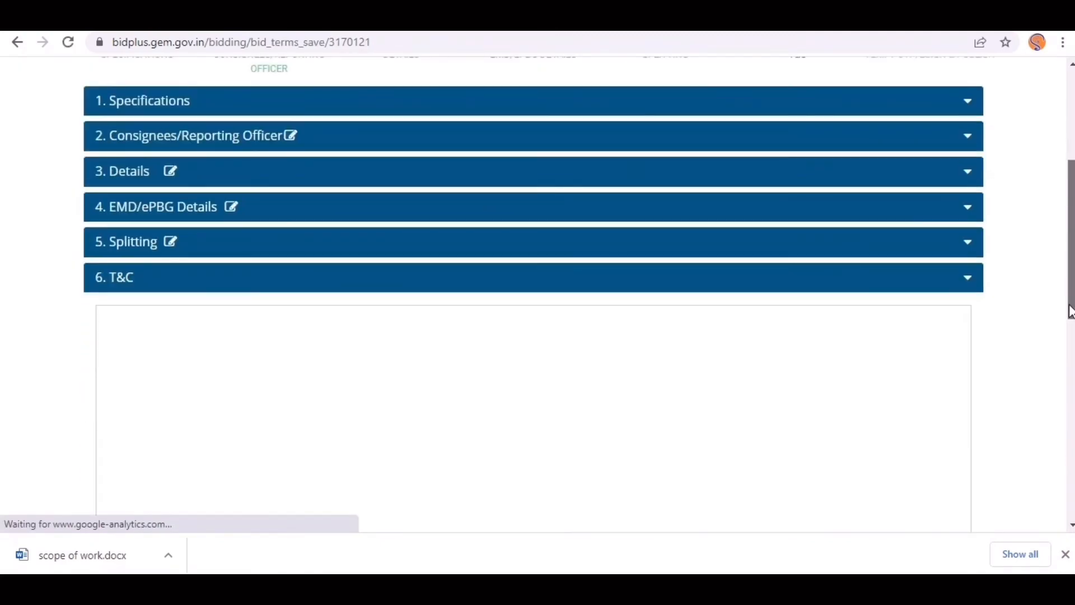
pyautogui.scroll(2, 1067, 343)
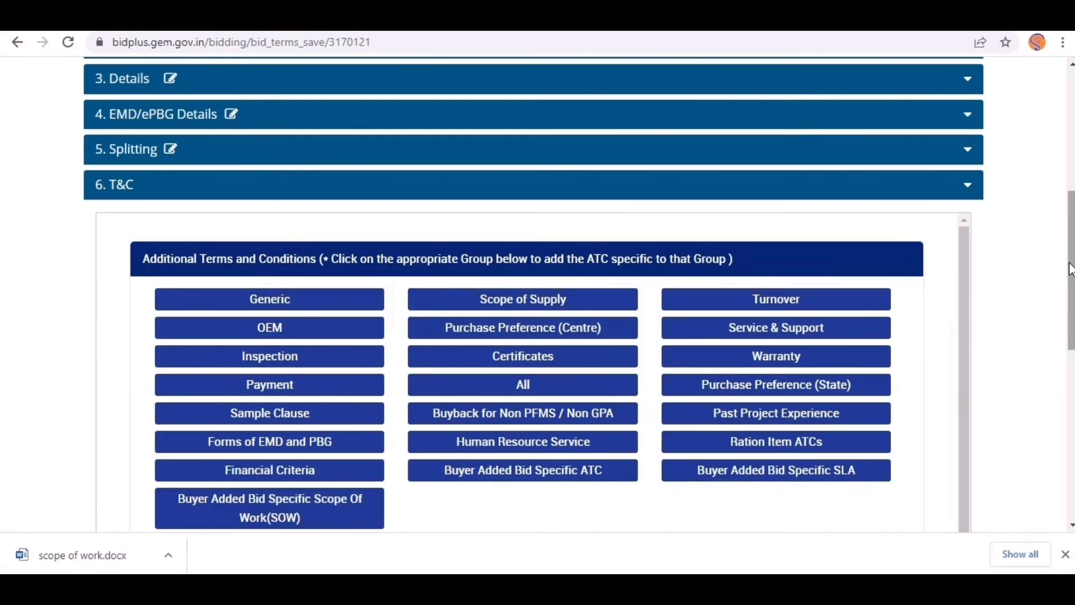
pyautogui.scroll(-1, 1070, 269)
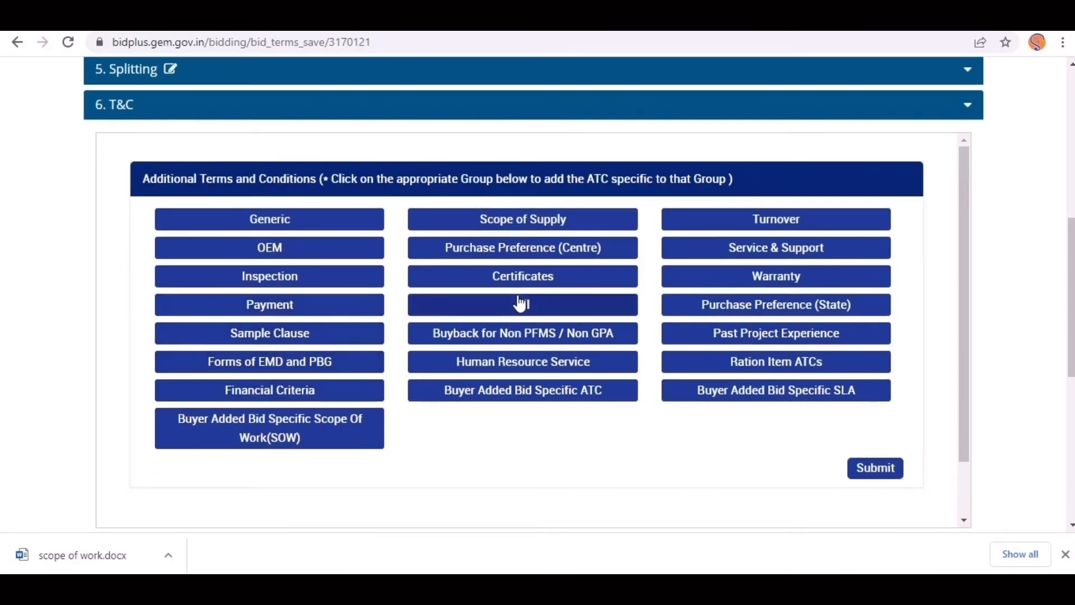
pyautogui.click(526, 275)
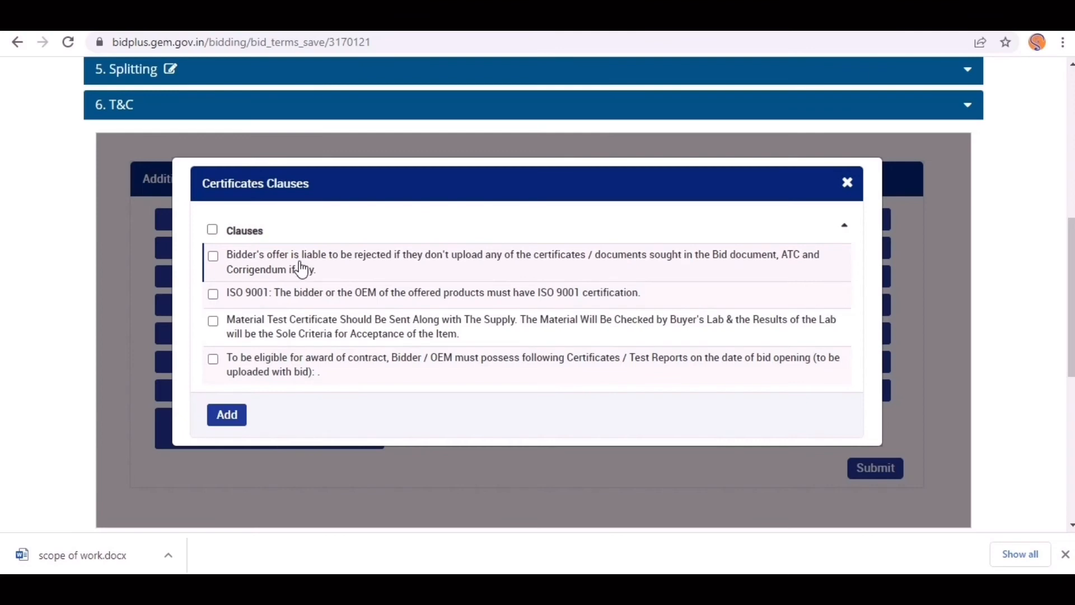
pyautogui.click(213, 257)
pyautogui.click(226, 415)
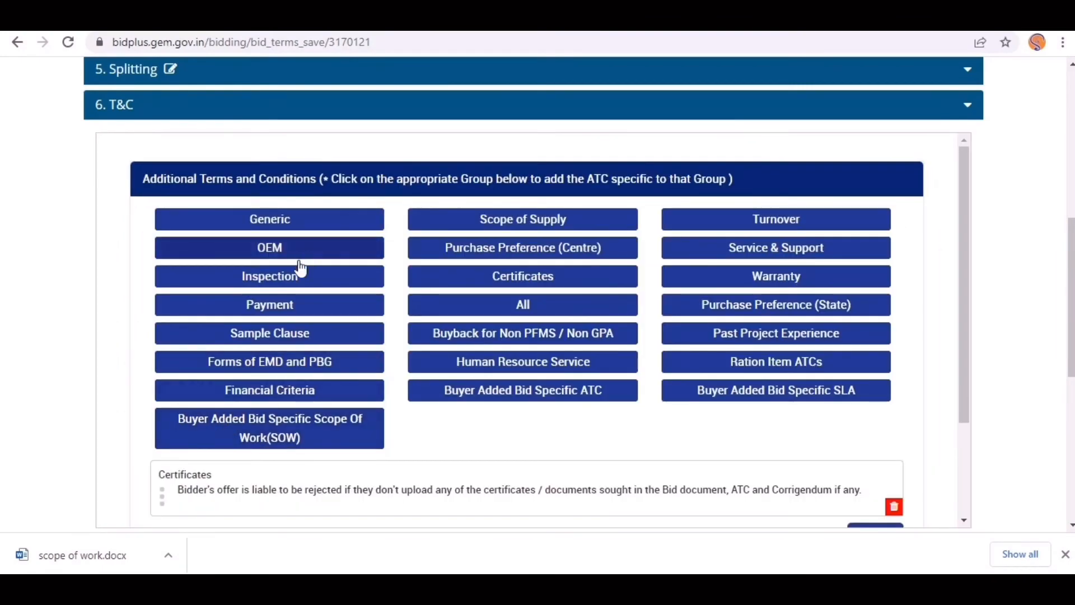
# Add the Payment clause on payment of salaries and wages to the additional terms and conditions
pyautogui.click(280, 304)
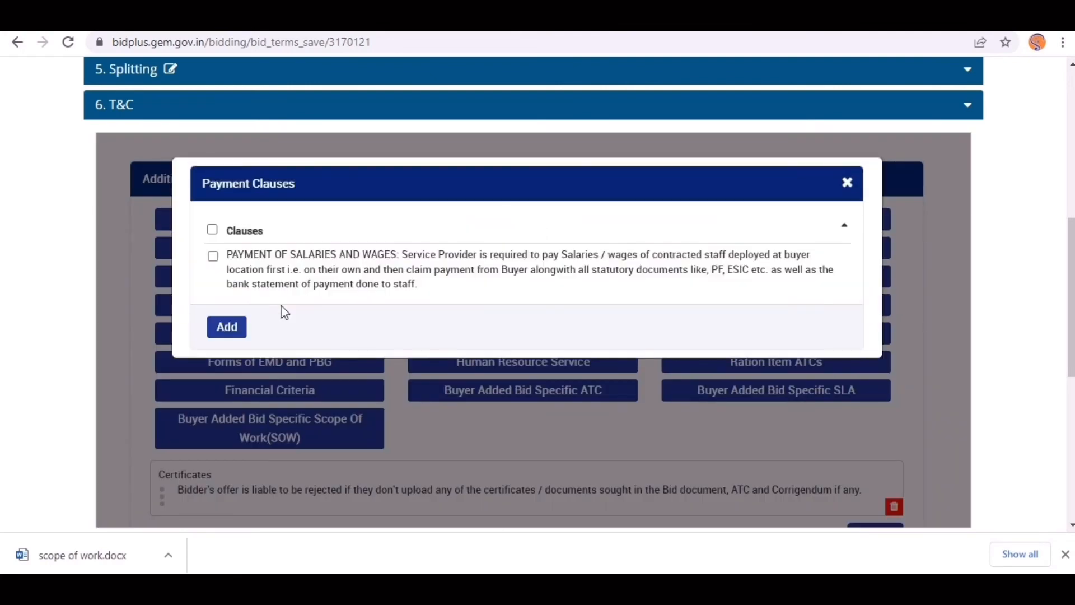
pyautogui.click(215, 257)
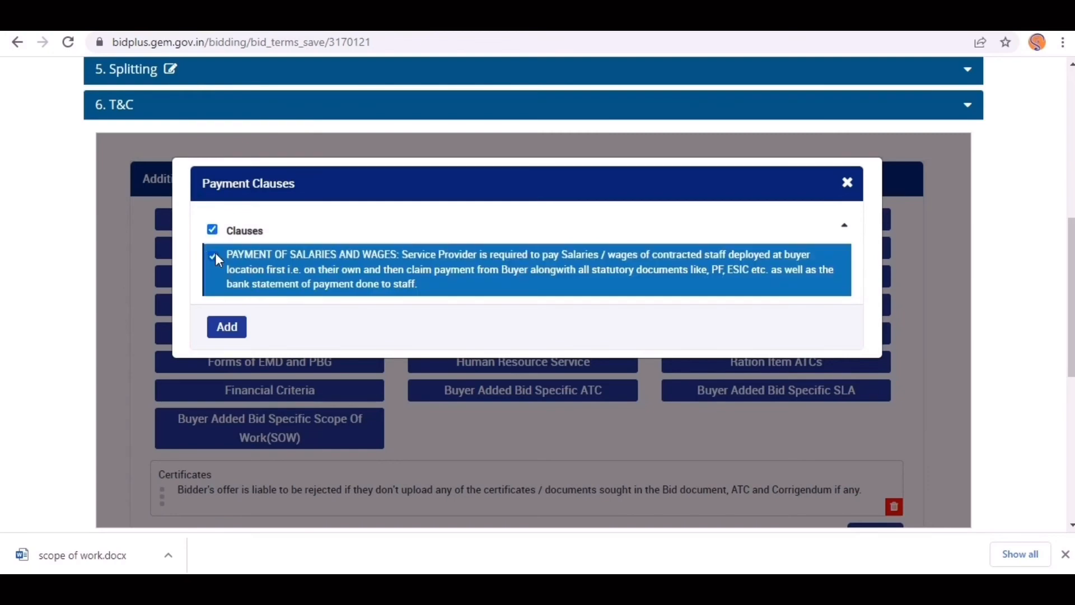
pyautogui.click(232, 335)
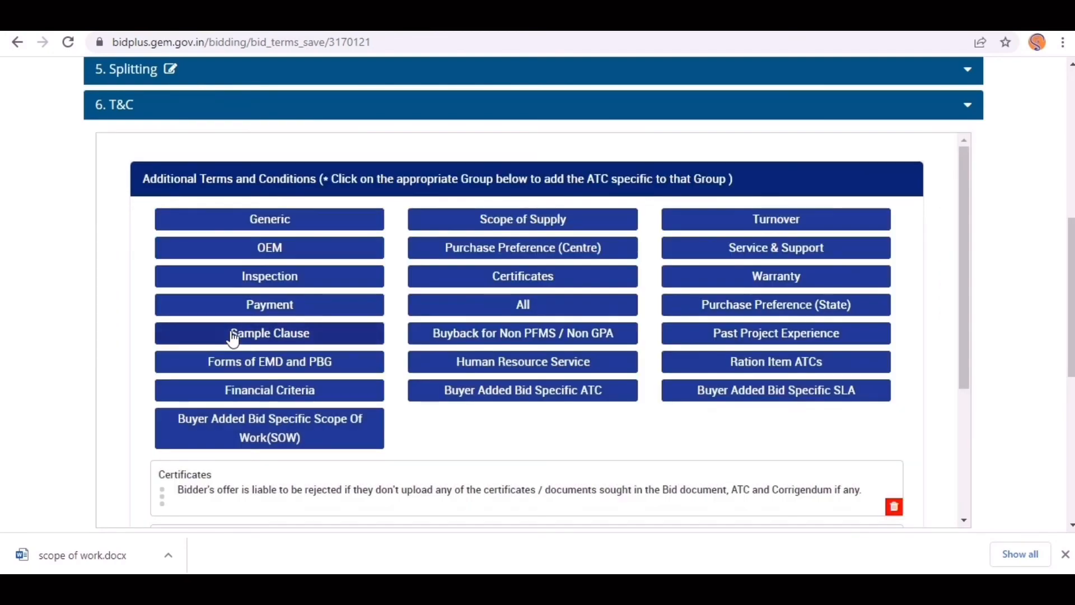
# Add the File Attachment clause from the Buyer Added Bid Specific Scope Of Work (SOW) group
pyautogui.click(318, 440)
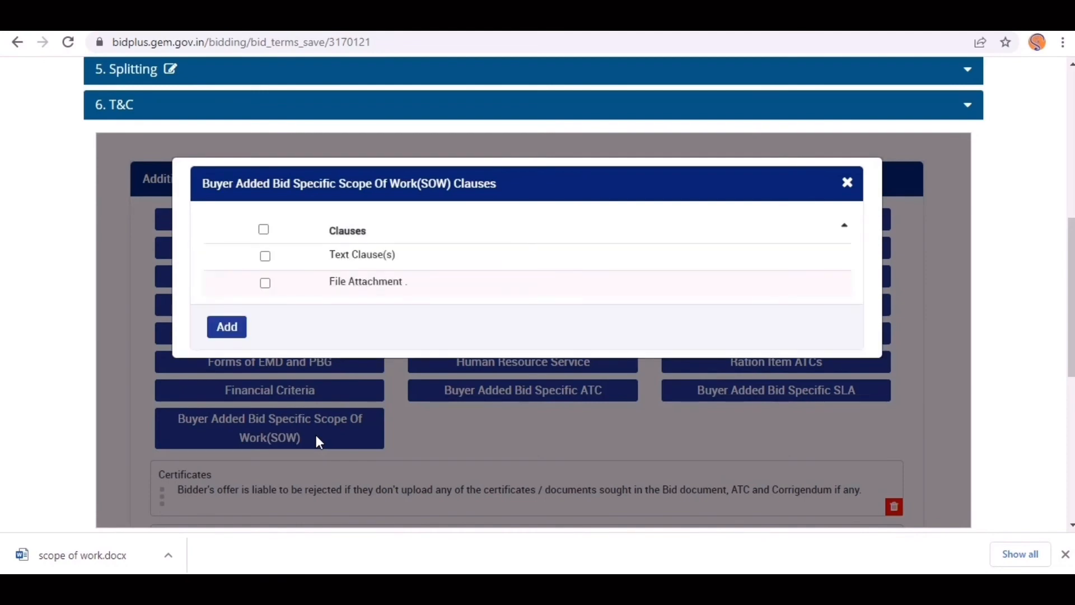
pyautogui.click(266, 284)
pyautogui.click(226, 327)
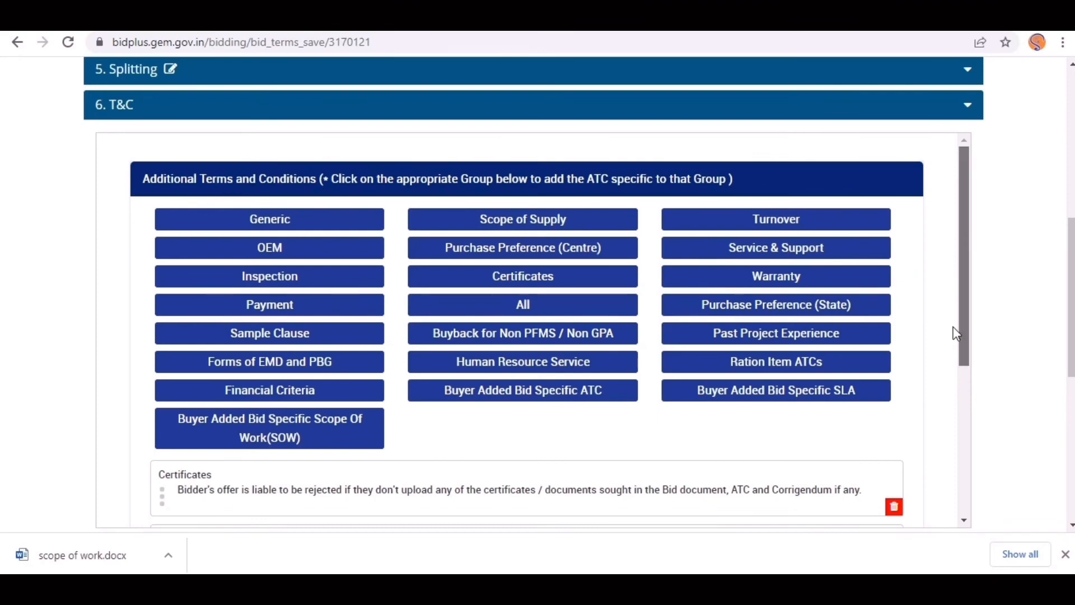
# Upload scopework.pdf as the attachment of the buyer added scope of work clause, and update the clause
pyautogui.scroll(-4, 956, 336)
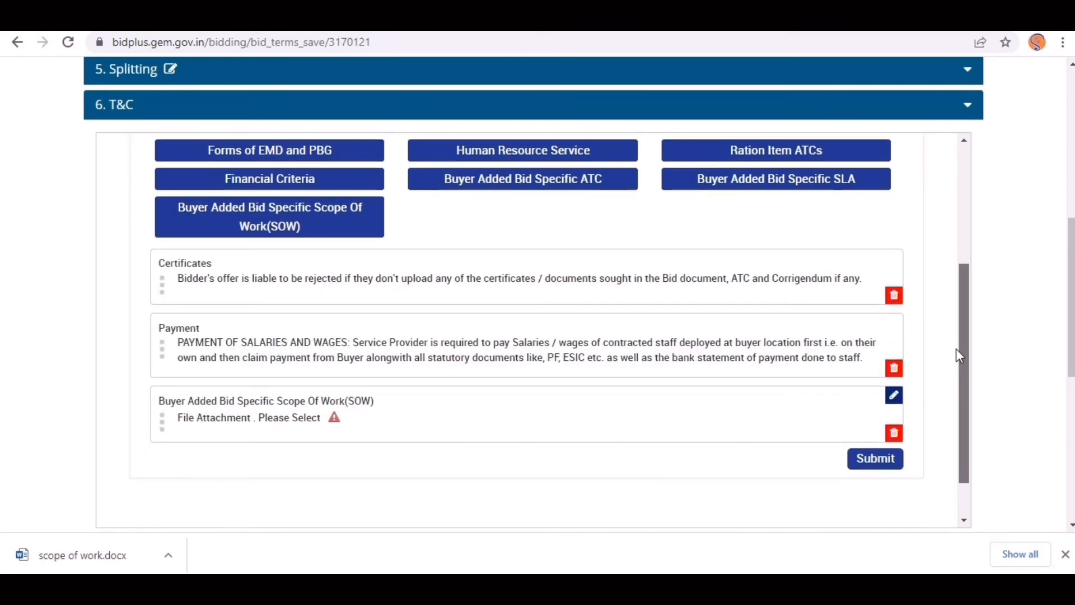
pyautogui.click(893, 398)
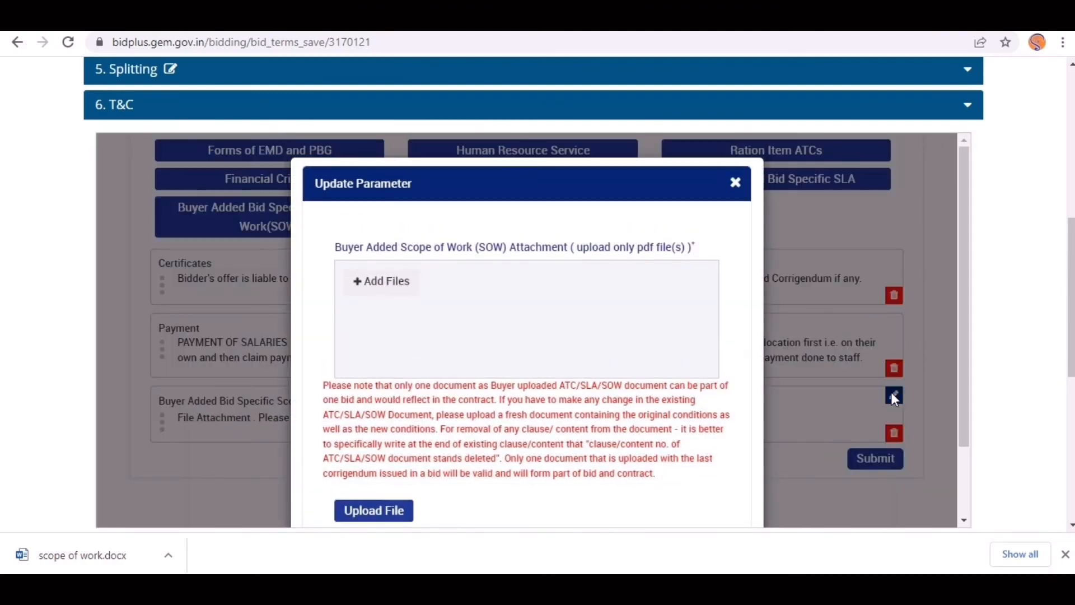
pyautogui.click(392, 280)
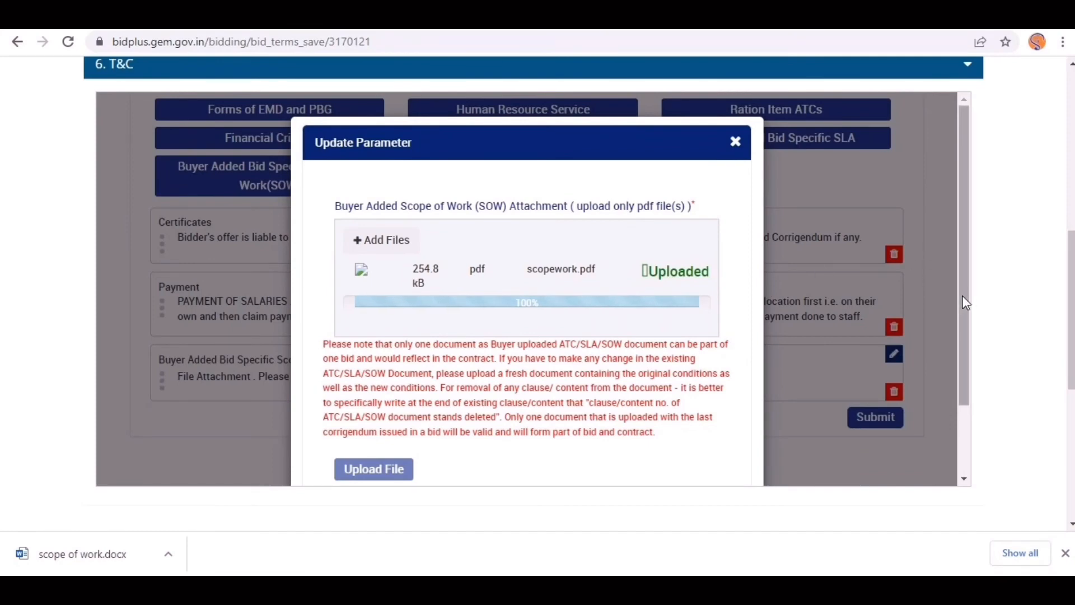
pyautogui.scroll(-2, 986, 422)
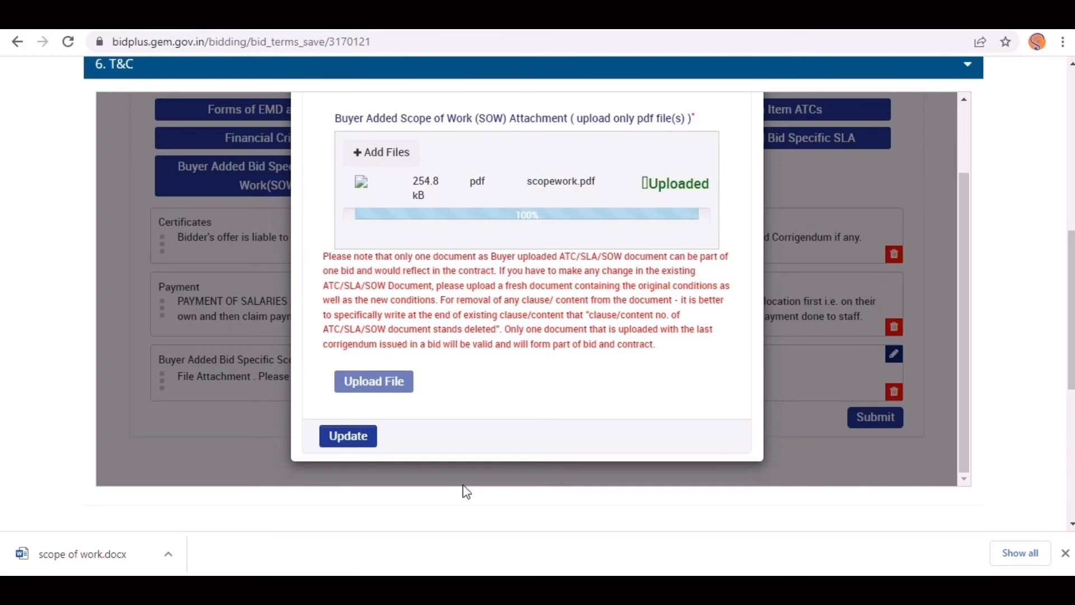
pyautogui.click(355, 440)
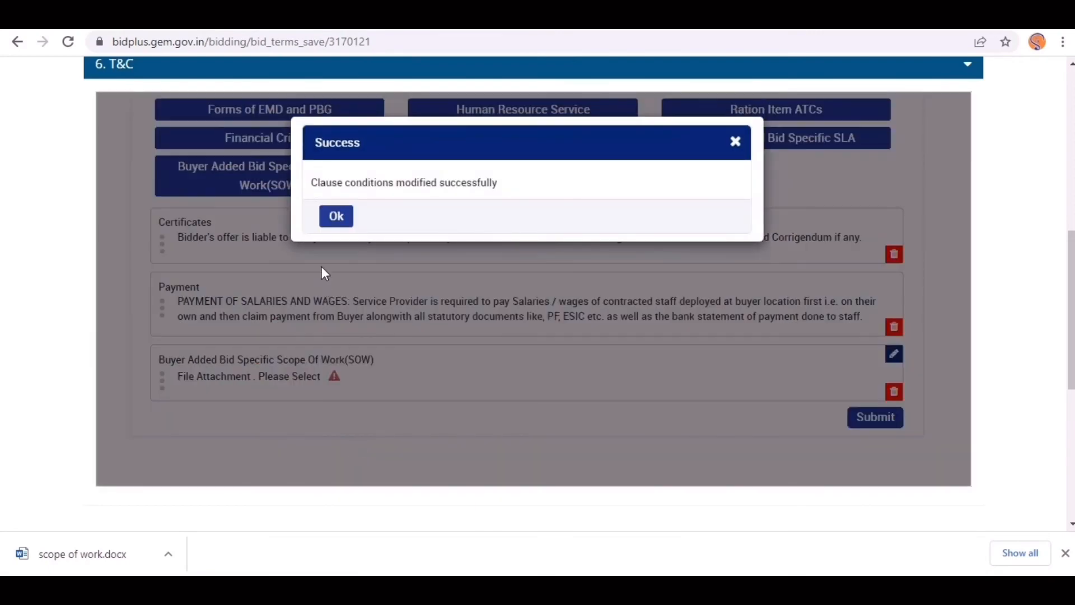
# Add the clauses on checking applicable GST before quoting and on extending the service contract up to 6 months to the additional terms and conditions
pyautogui.click(335, 217)
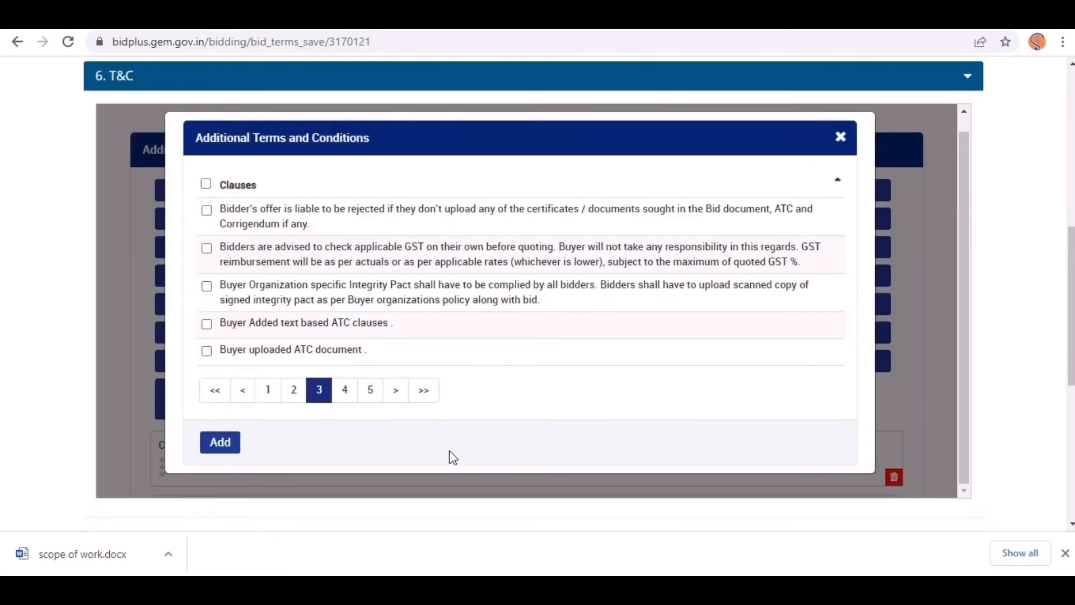
pyautogui.click(207, 249)
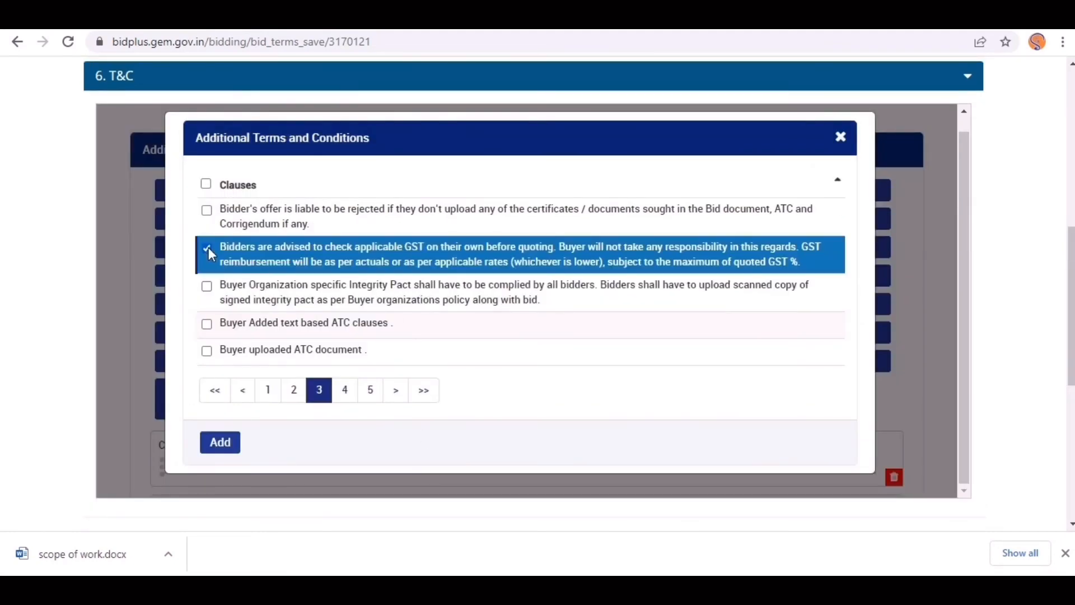
pyautogui.click(208, 211)
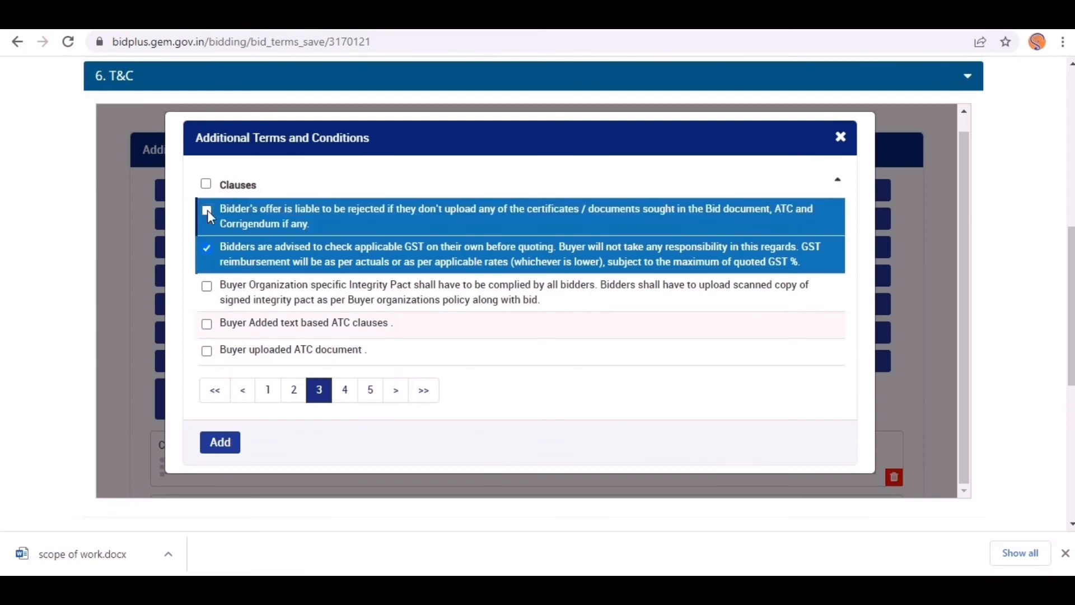
pyautogui.click(207, 212)
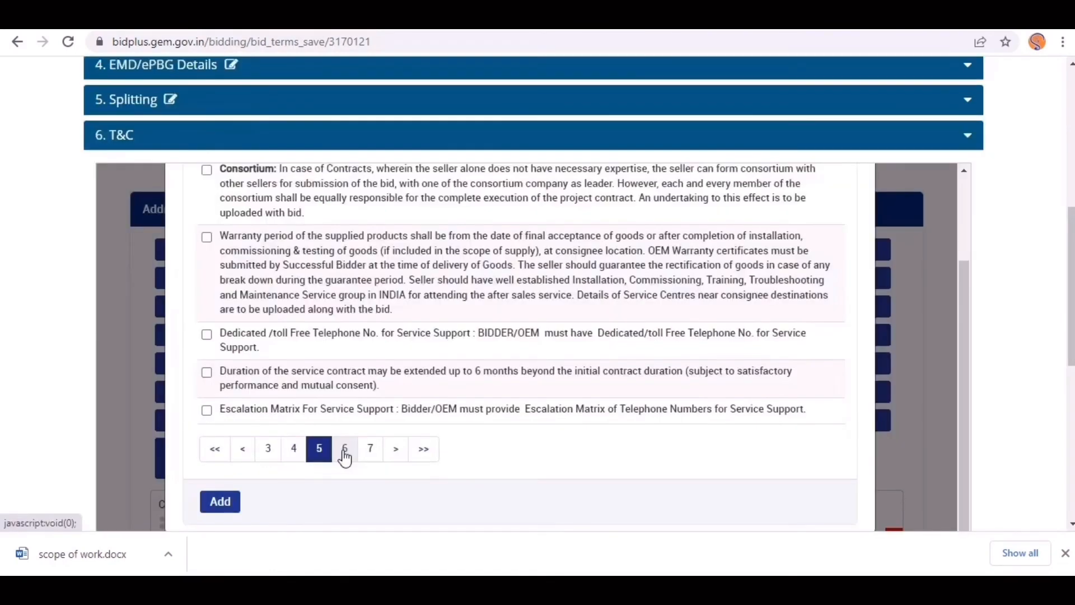
pyautogui.click(207, 373)
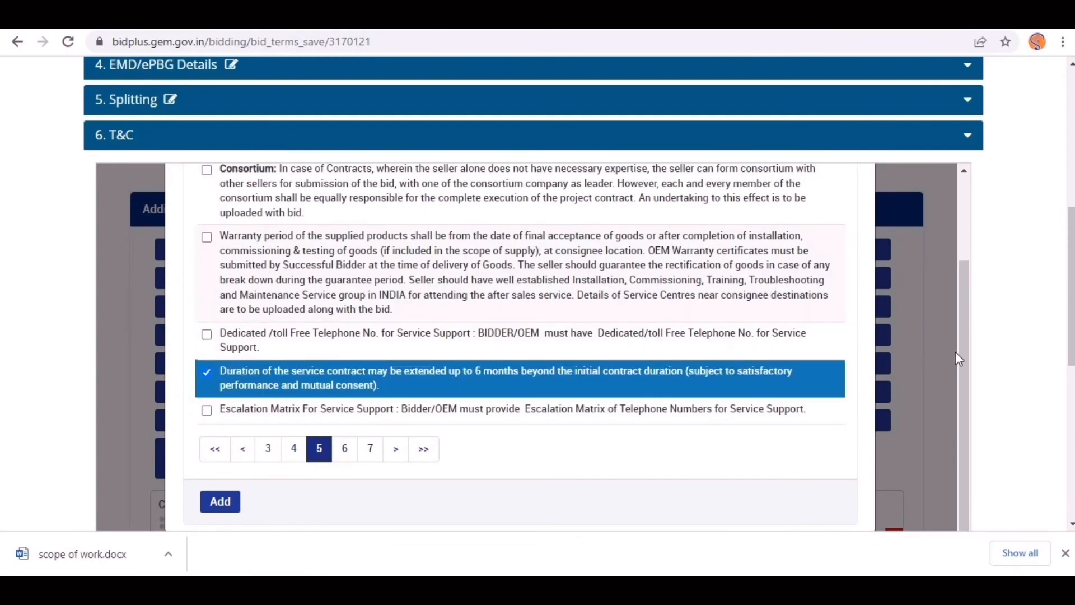
pyautogui.moveTo(963, 356); pyautogui.dragTo(971, 425)
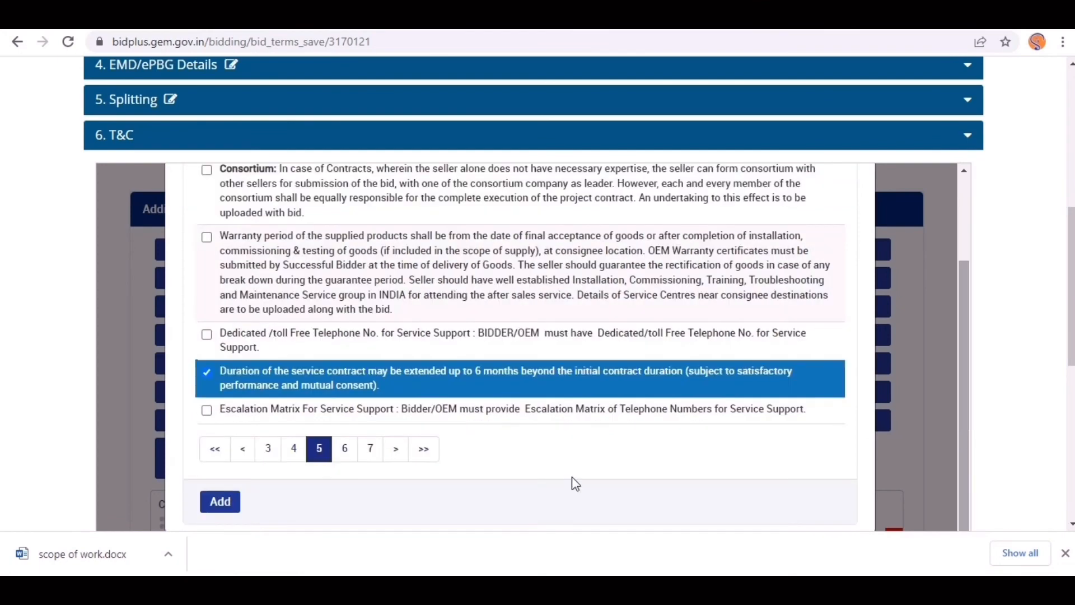
pyautogui.click(220, 504)
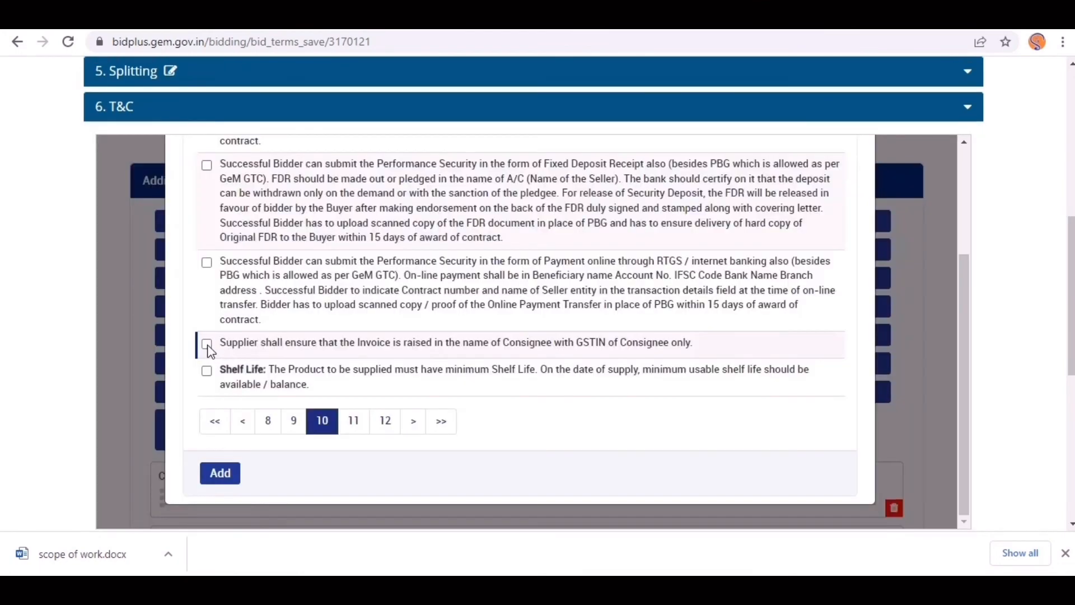
# Add the clauses on invoicing with the consignee's GSTIN, the buyer's right to terminate the contract, and uploading the GST invoice with payment screenshot
pyautogui.click(207, 345)
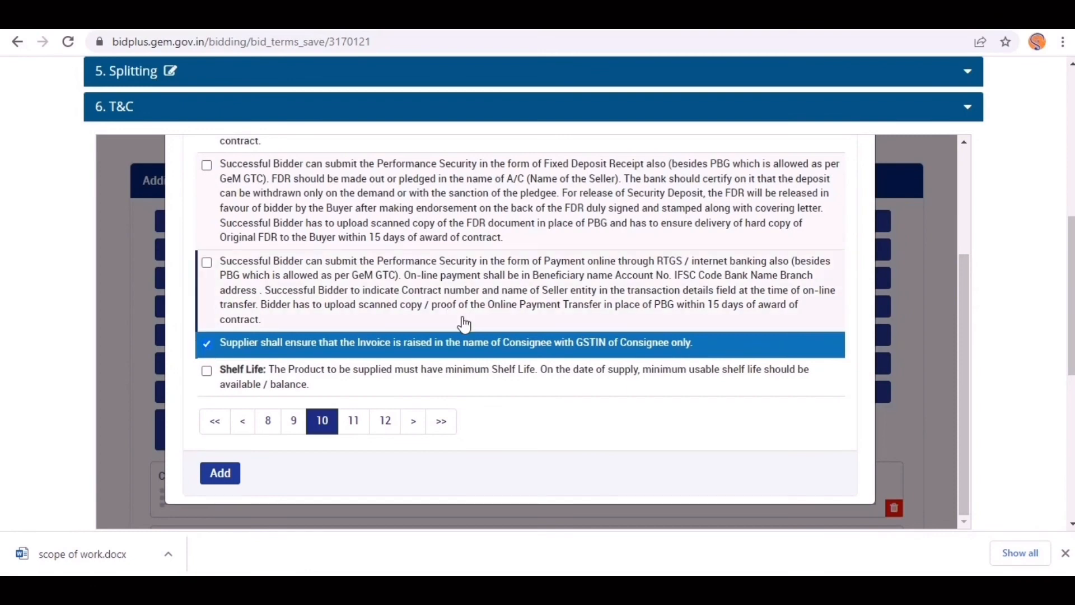
pyautogui.moveTo(962, 342); pyautogui.dragTo(970, 280)
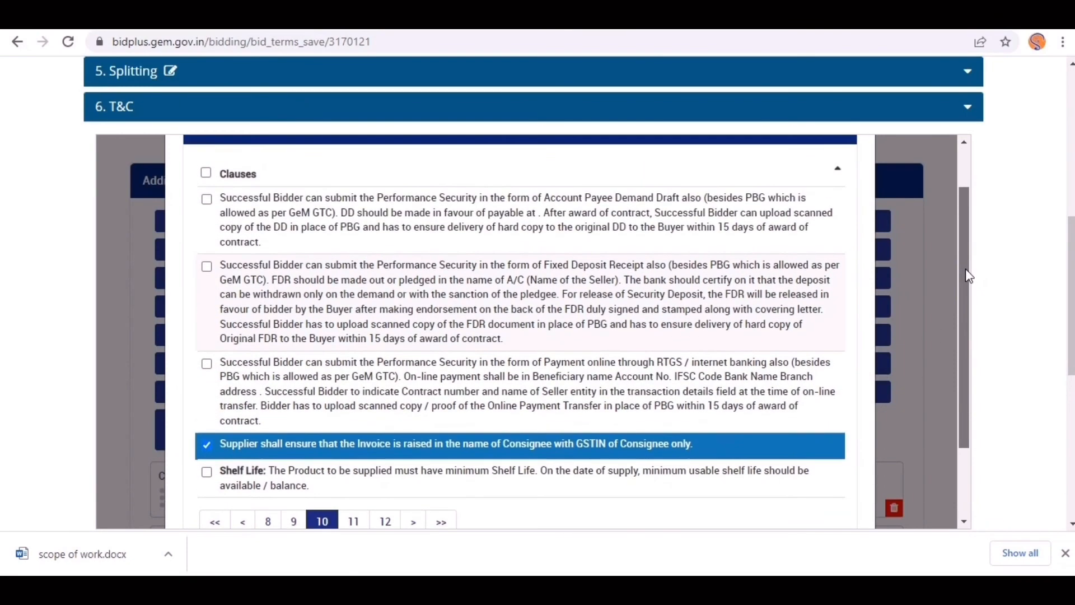
pyautogui.click(386, 513)
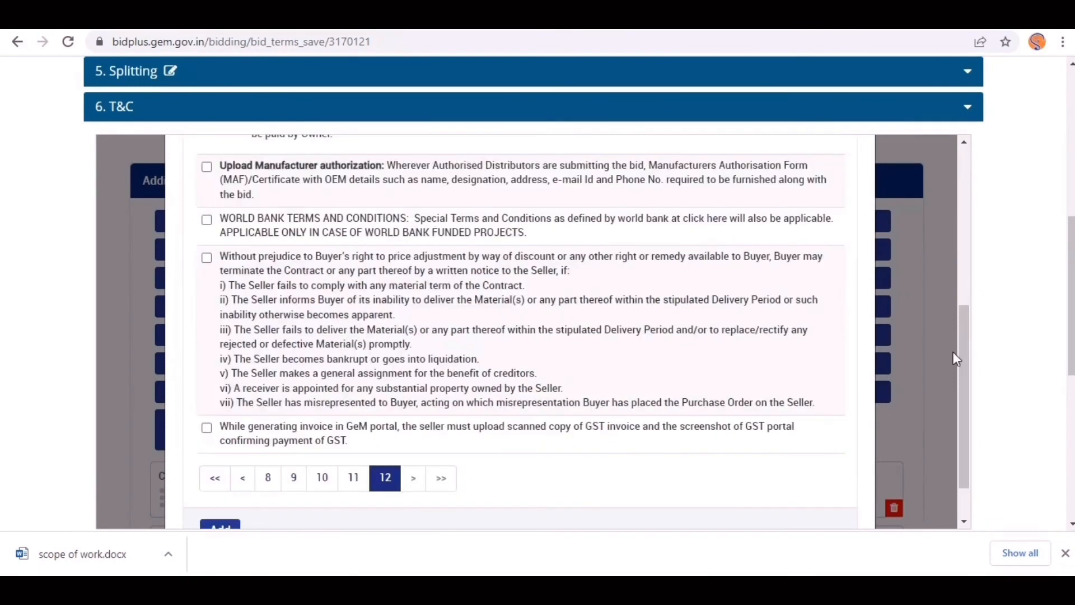
pyautogui.click(207, 259)
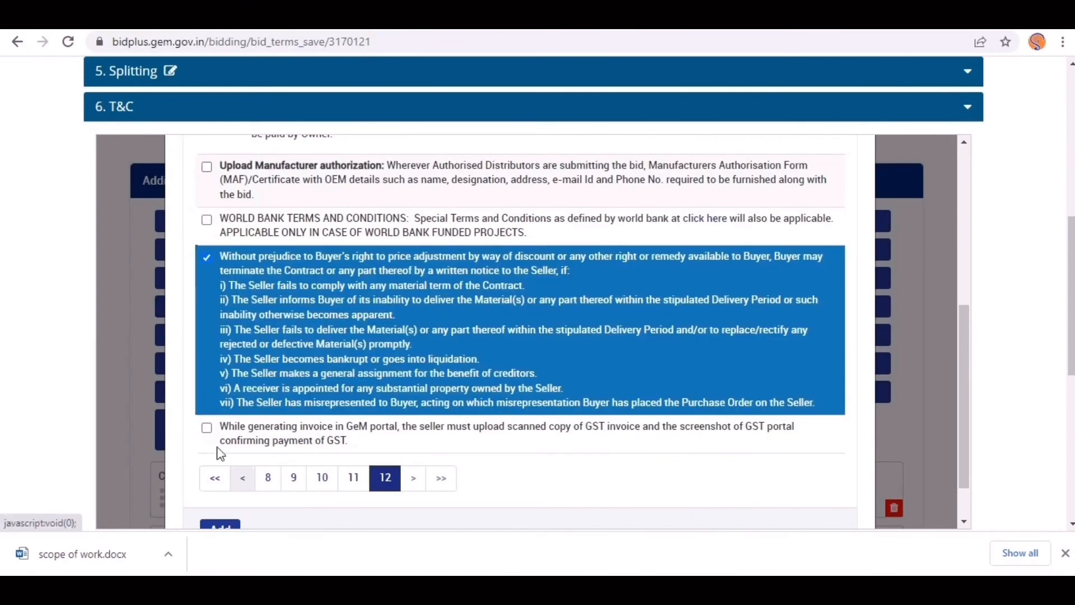
pyautogui.click(206, 428)
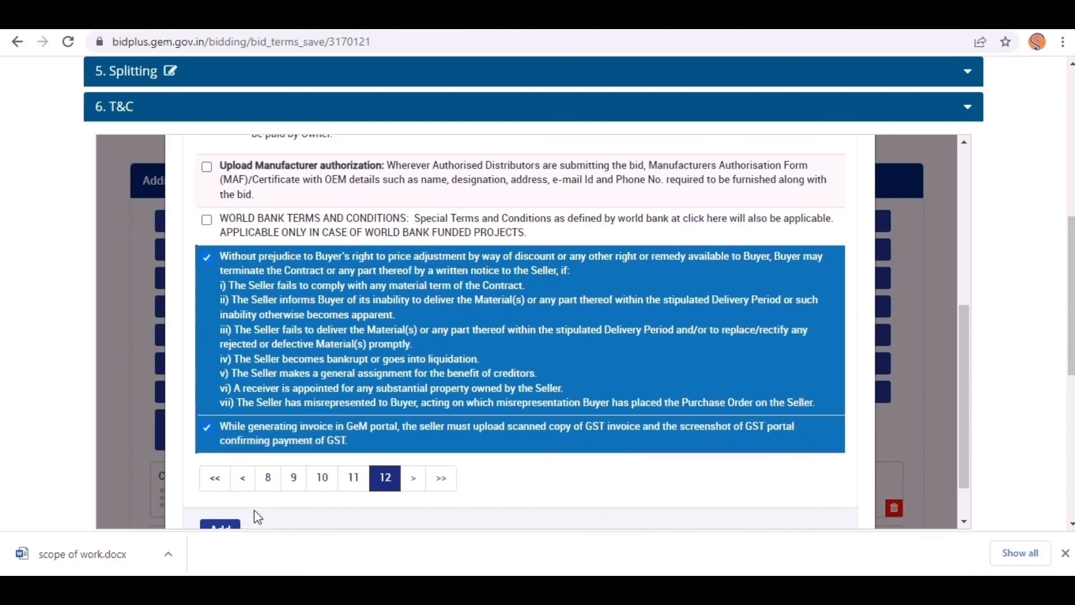
pyautogui.click(233, 526)
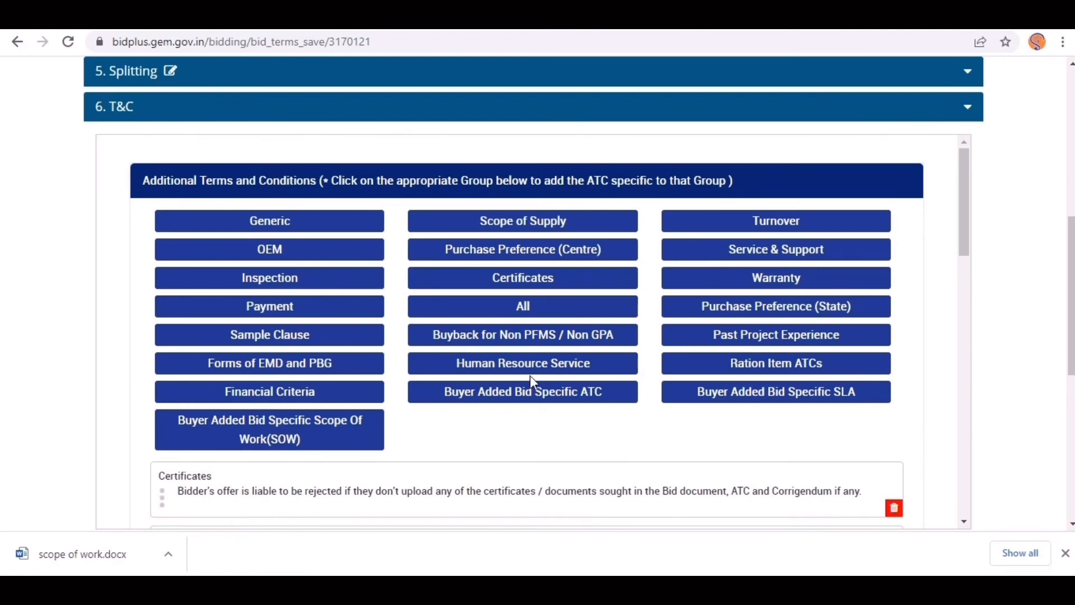
# Add the clause from the All group that bars assigning or sub-contracting the contract without the buyer's prior written consent
pyautogui.click(547, 310)
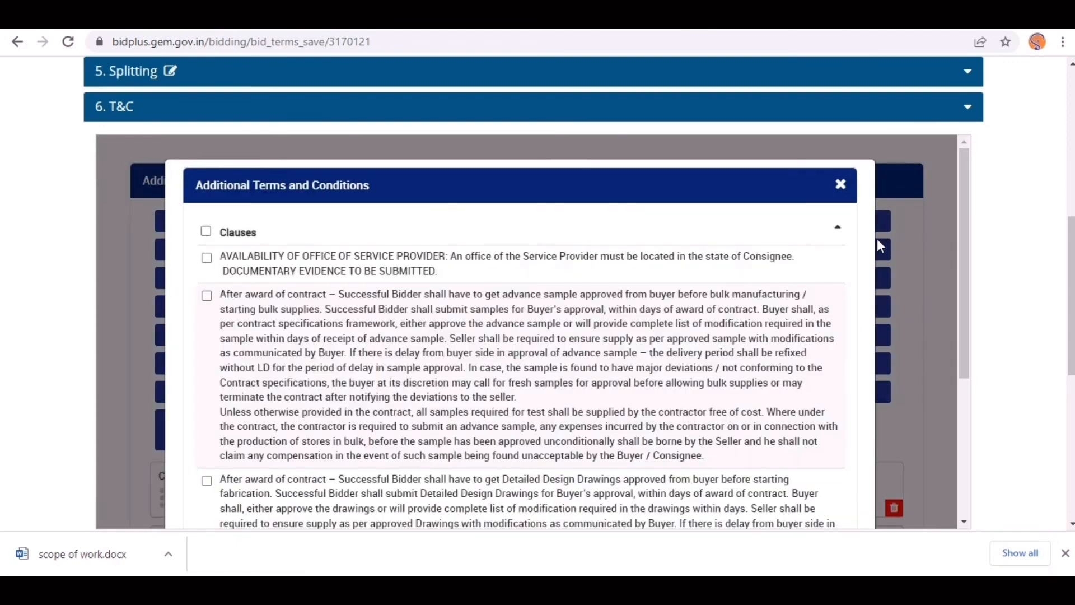
pyautogui.moveTo(963, 279); pyautogui.dragTo(942, 492)
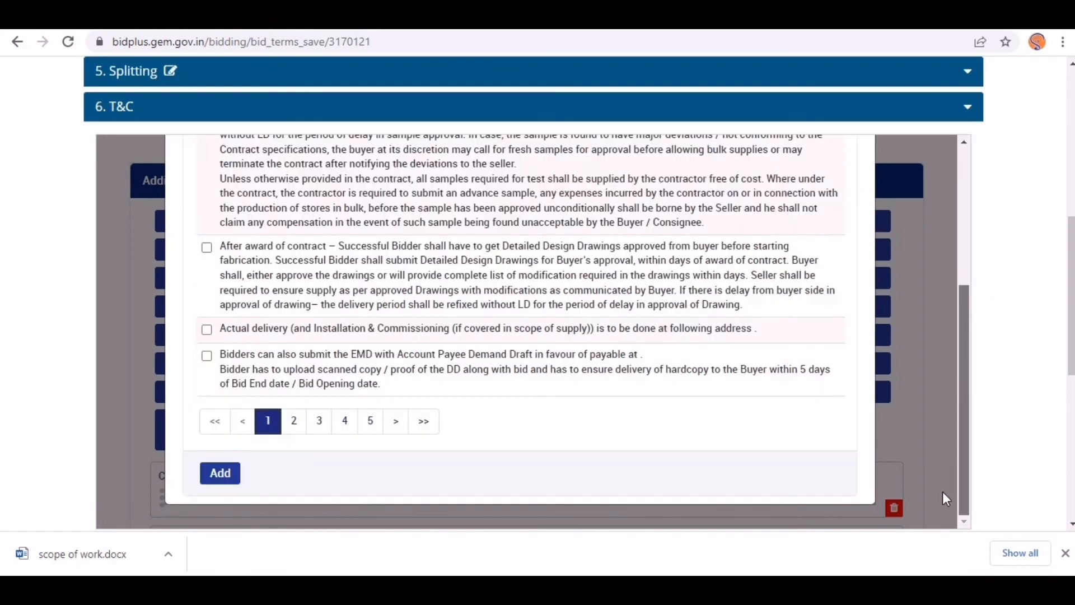
pyautogui.click(424, 431)
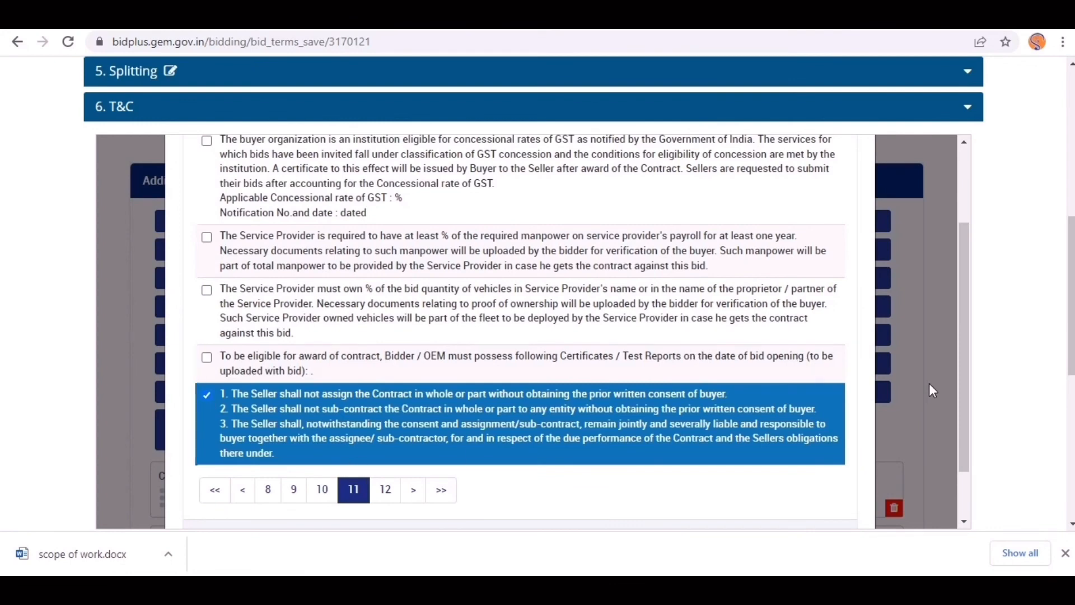
pyautogui.scroll(-2, 958, 419)
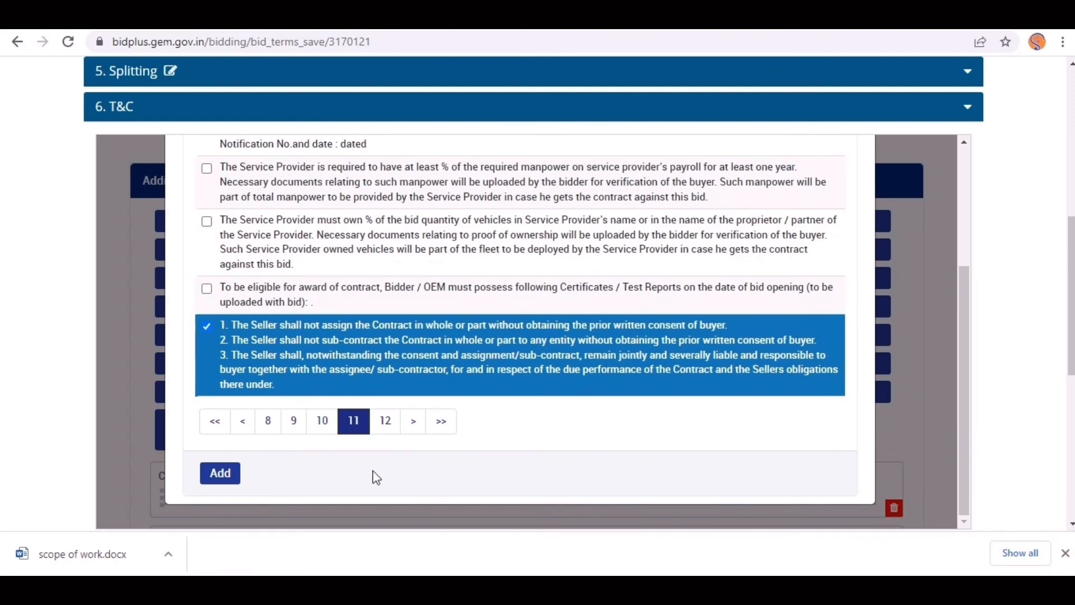
pyautogui.click(226, 474)
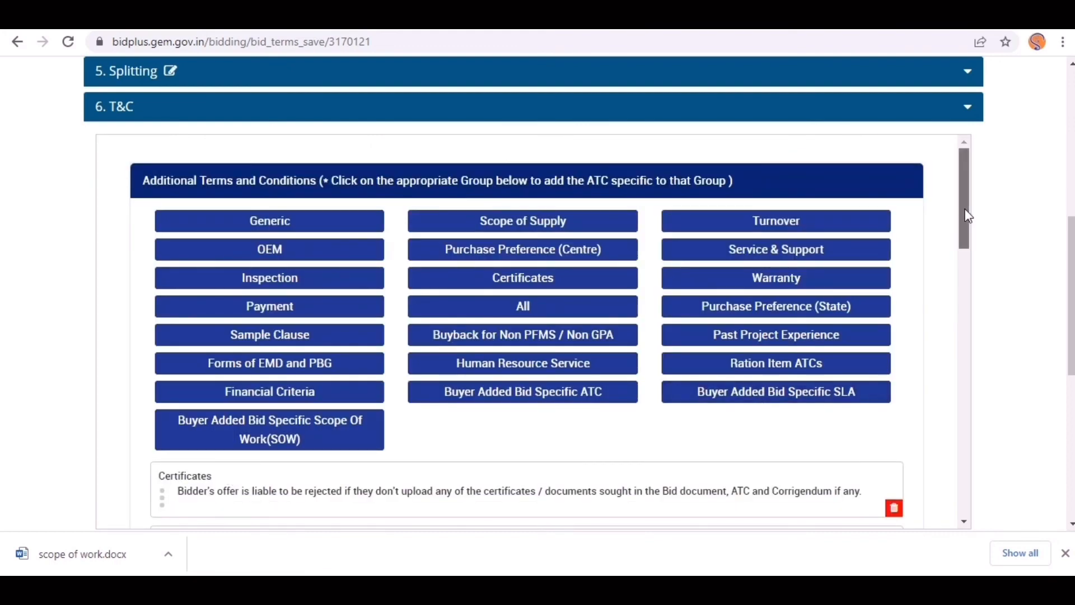
# Review the list of added clauses and submit the additional terms and conditions
pyautogui.moveTo(969, 216); pyautogui.dragTo(954, 470)
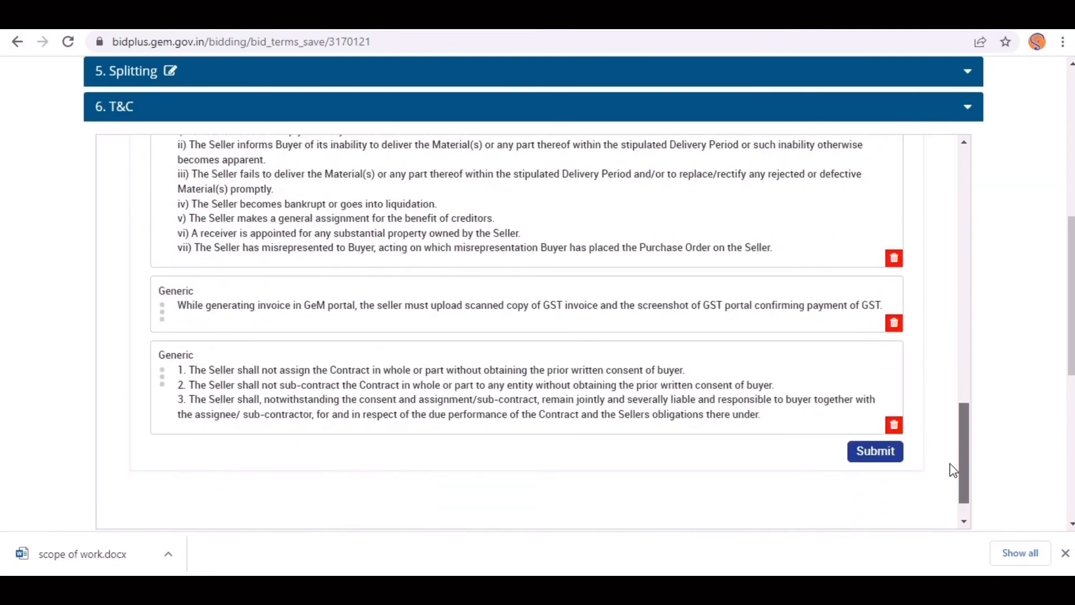
pyautogui.scroll(12, 923, 336)
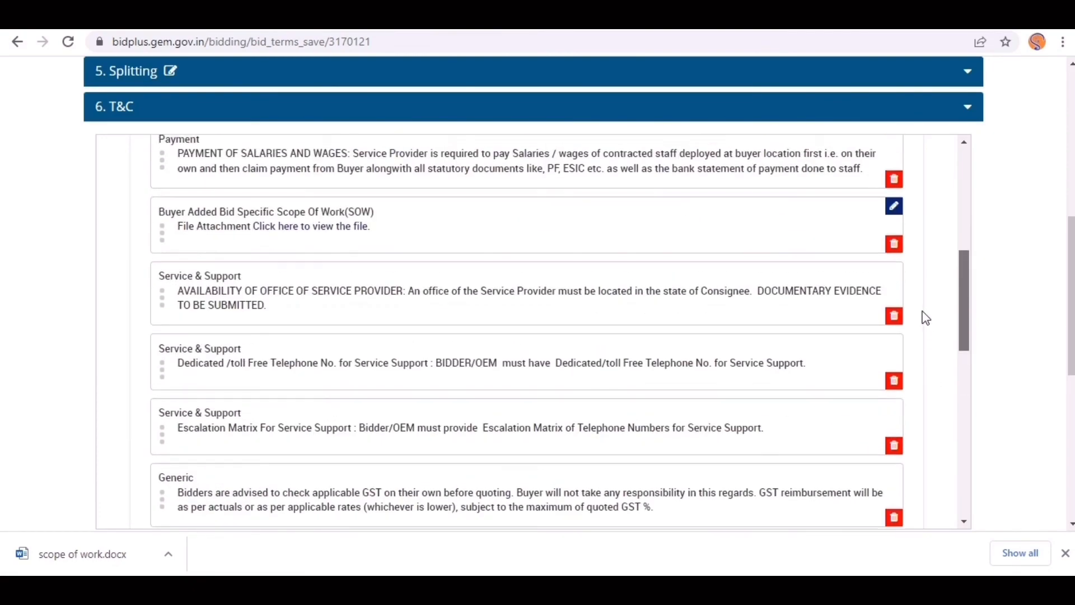
pyautogui.scroll(3, 921, 274)
pyautogui.scroll(-15, 929, 392)
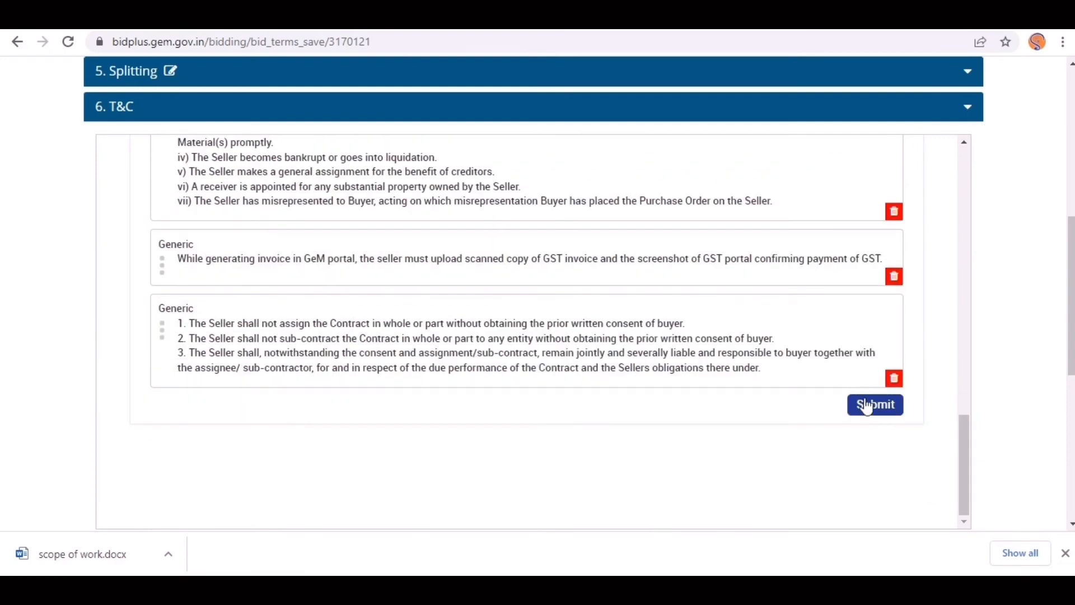
pyautogui.click(867, 409)
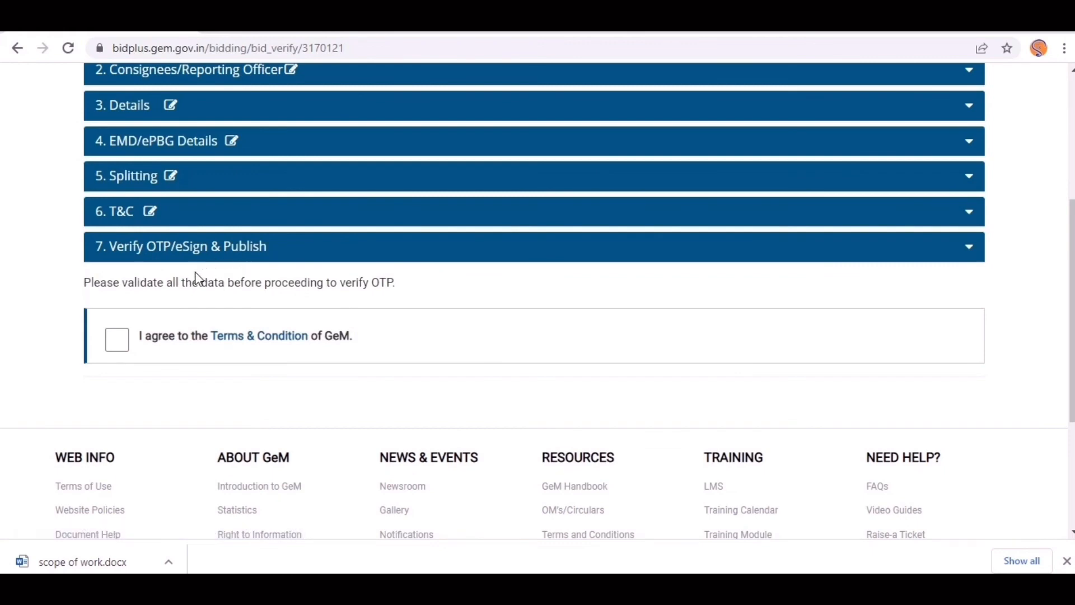
# Agree to the GeM Terms & Condition and start publishing the bid through OTP verification
pyautogui.click(117, 343)
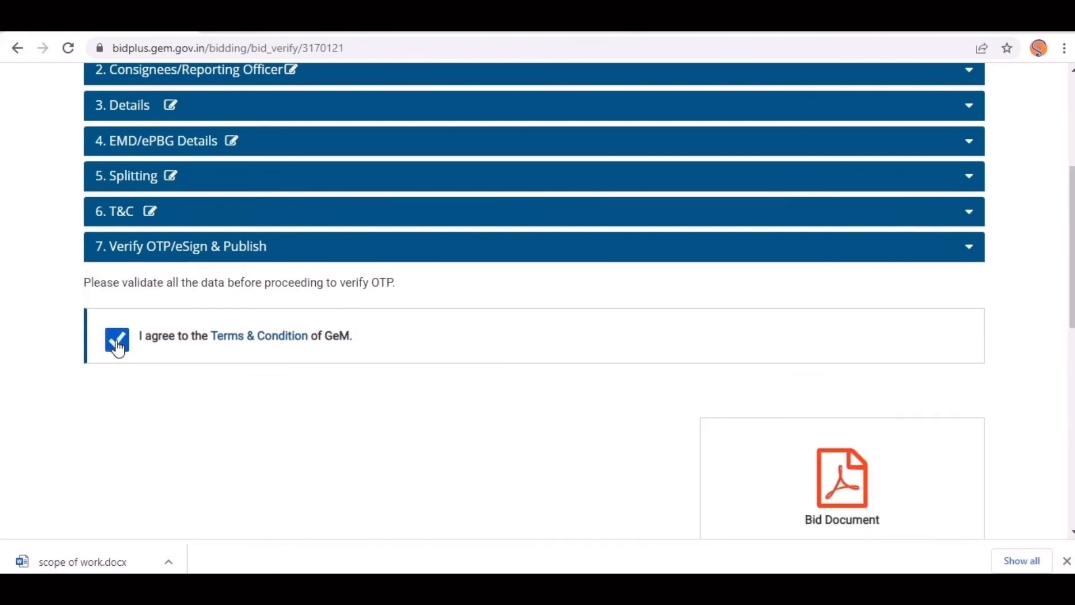
pyautogui.moveTo(1071, 234); pyautogui.dragTo(1072, 371)
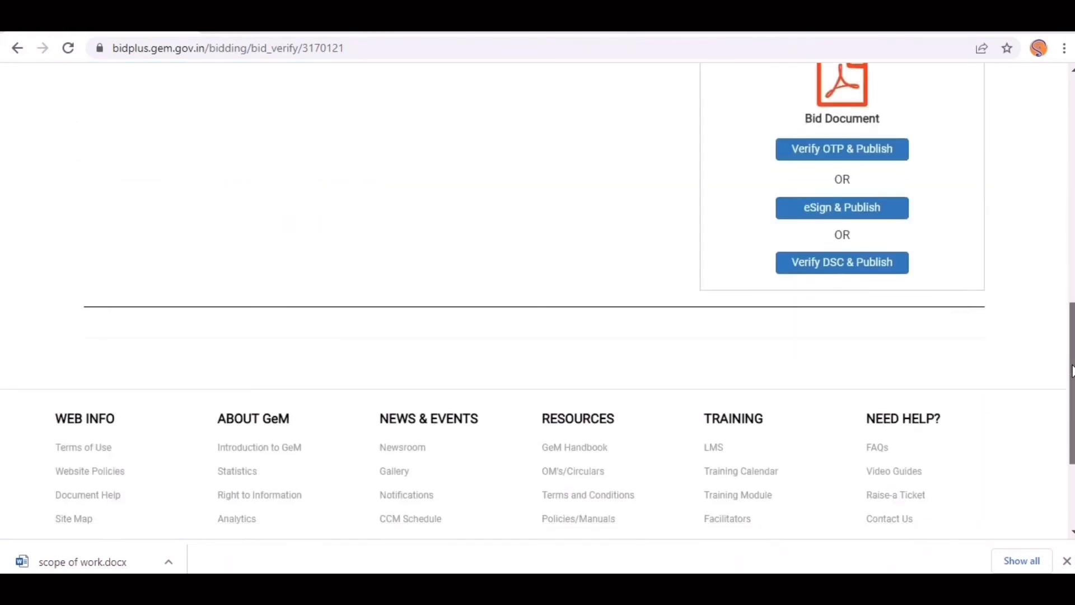
pyautogui.click(848, 148)
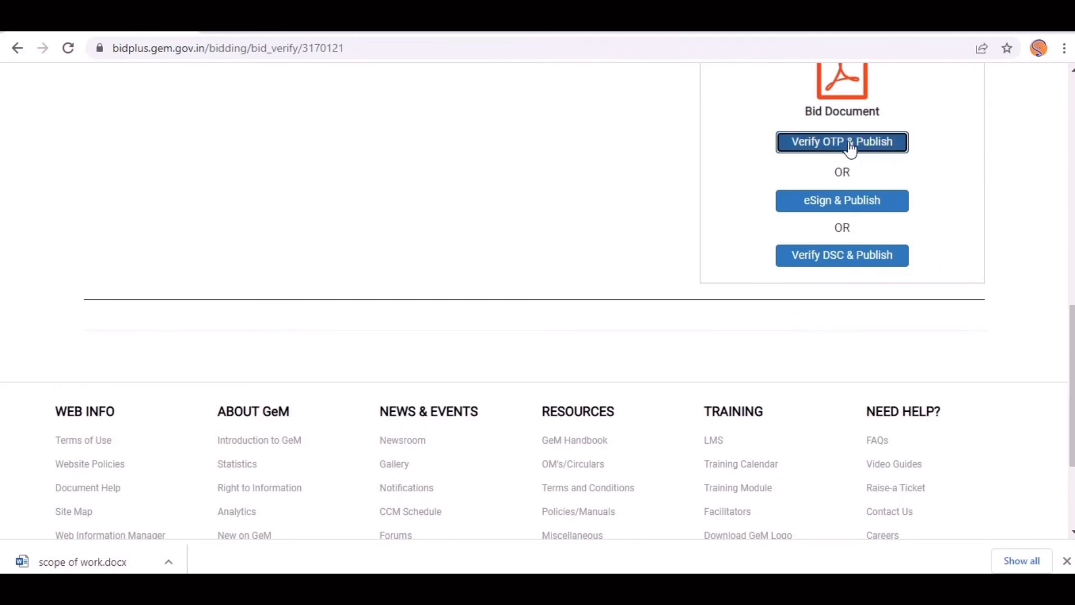